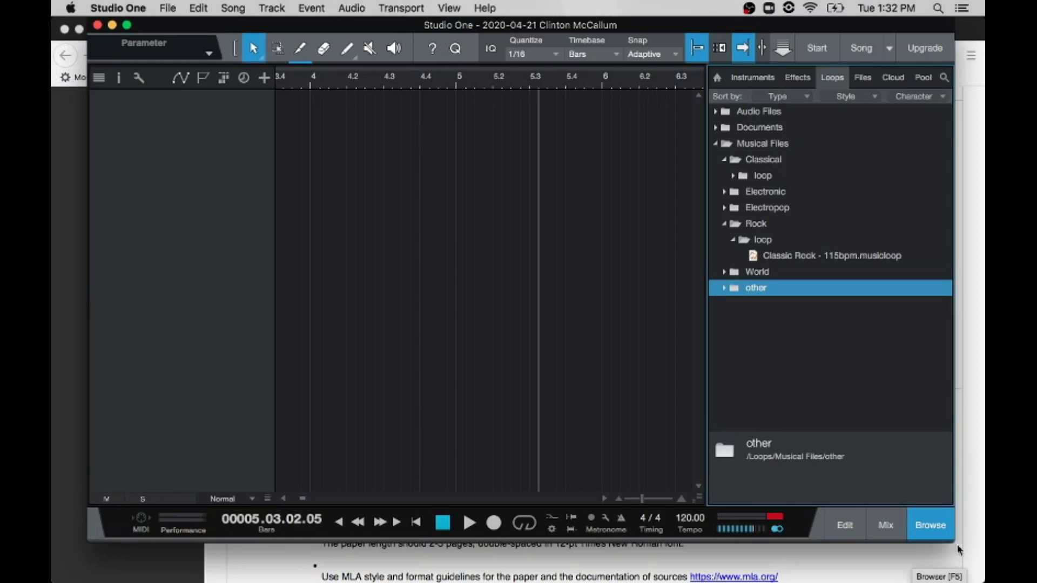
Step: Enlarge the song window to fill the screen and bring the arrangement back to bar 1
left_click_drag(953, 542, 982, 581)
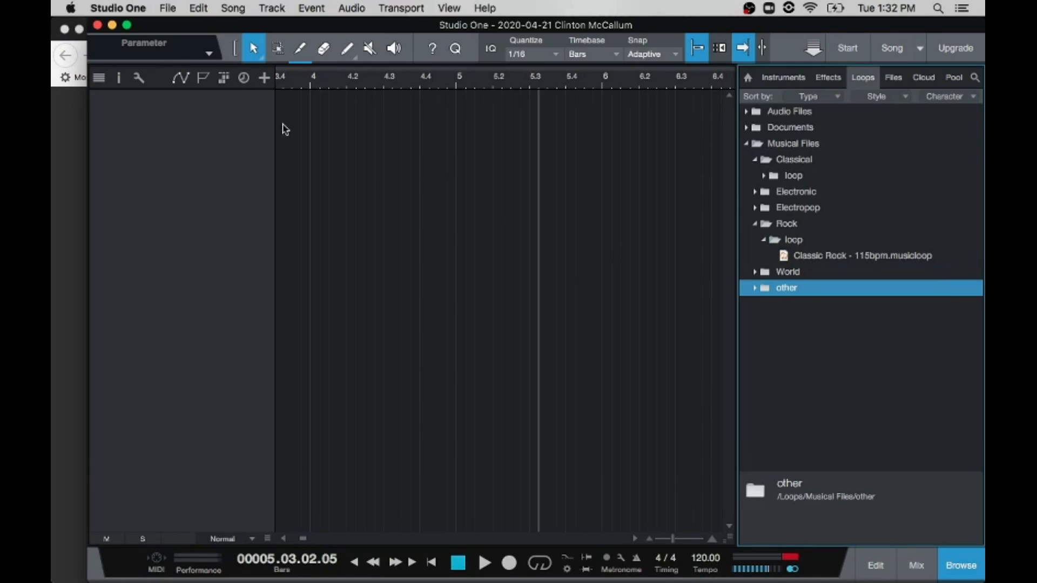
left_click_drag(88, 154, 54, 156)
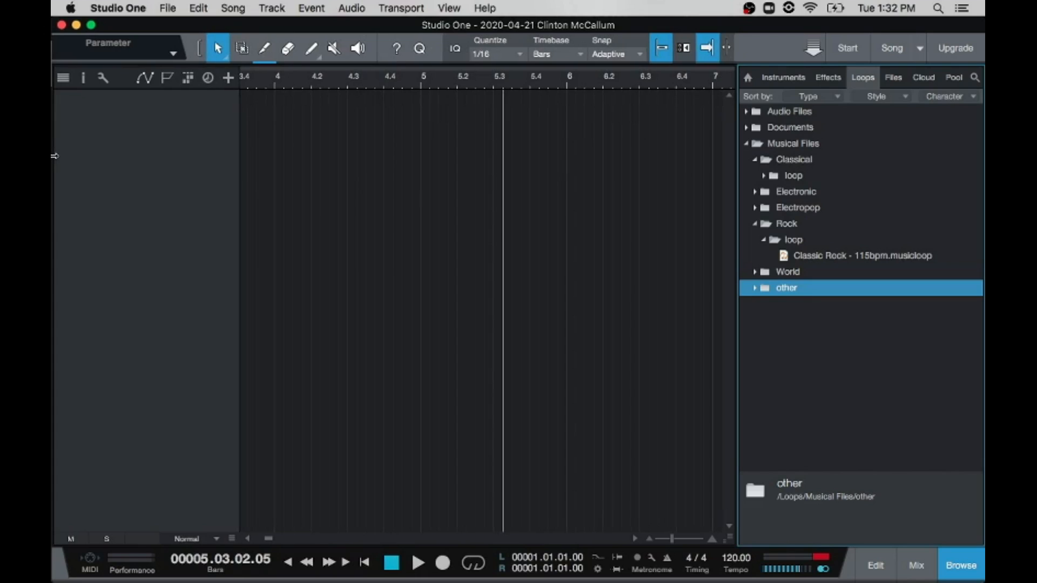
scroll(431, 187, "left", 8)
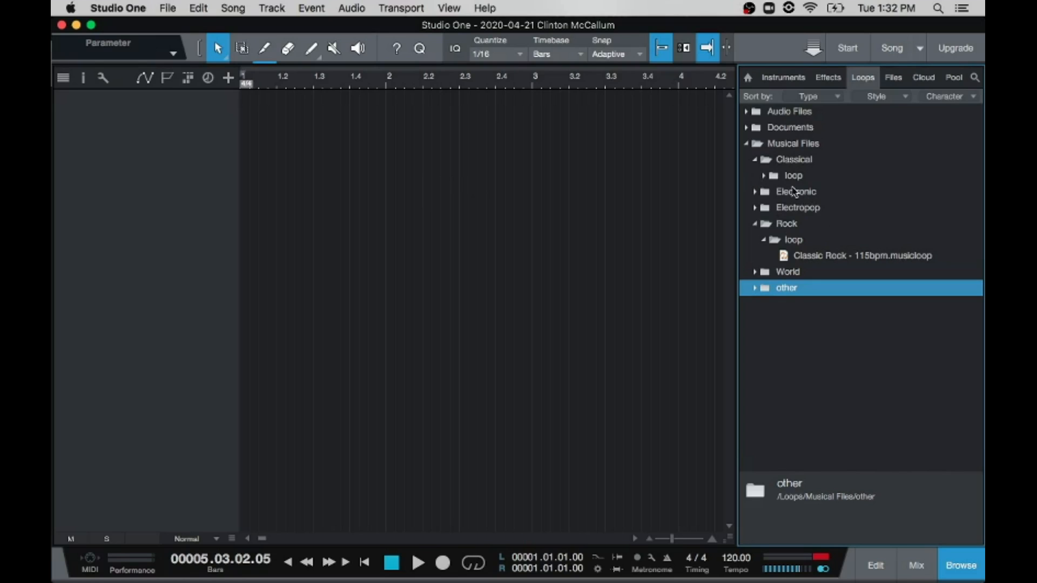
Step: Preview Classic Rock - 115bpm.musicloop from the Rock loops and place it on a new track at bar 1
left_click(755, 161)
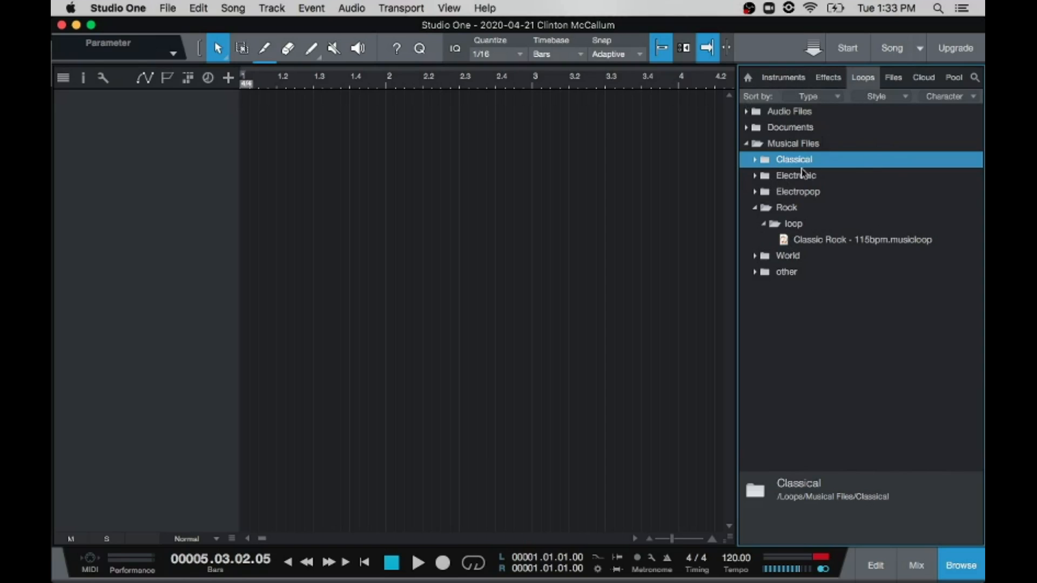
left_click(786, 241)
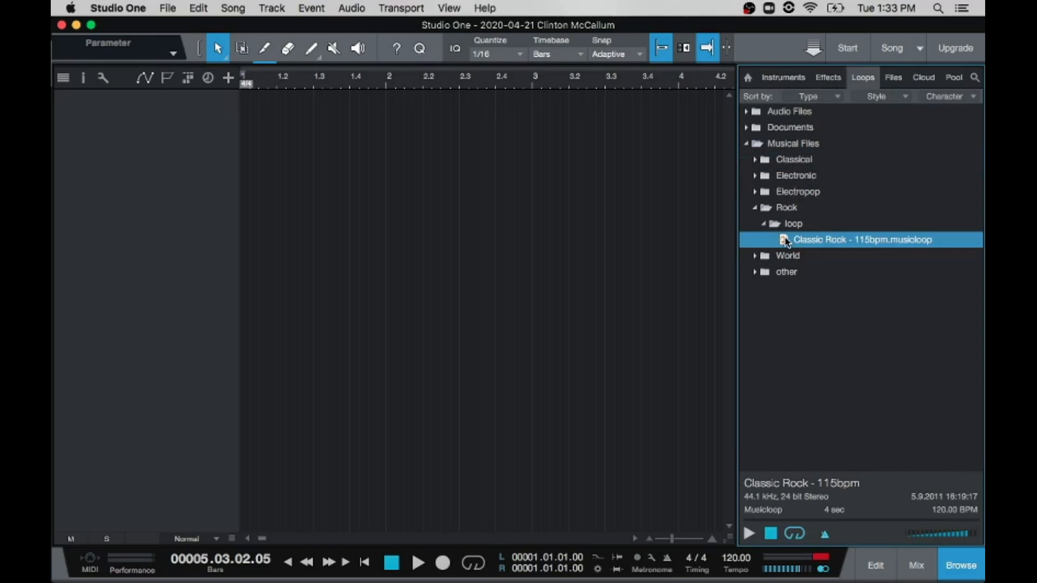
left_click(748, 533)
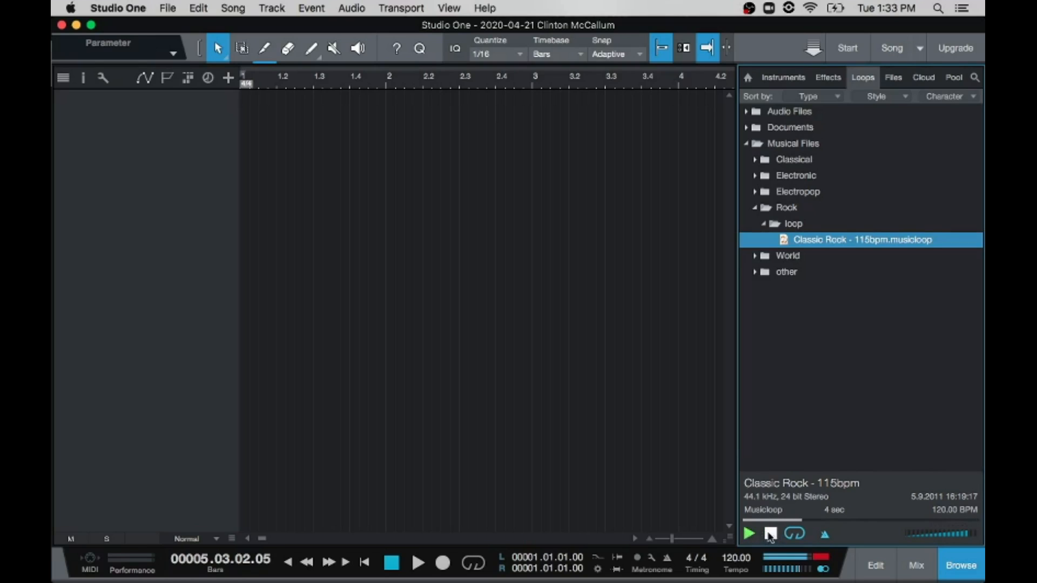
left_click(771, 534)
left_click_drag(783, 241, 269, 119)
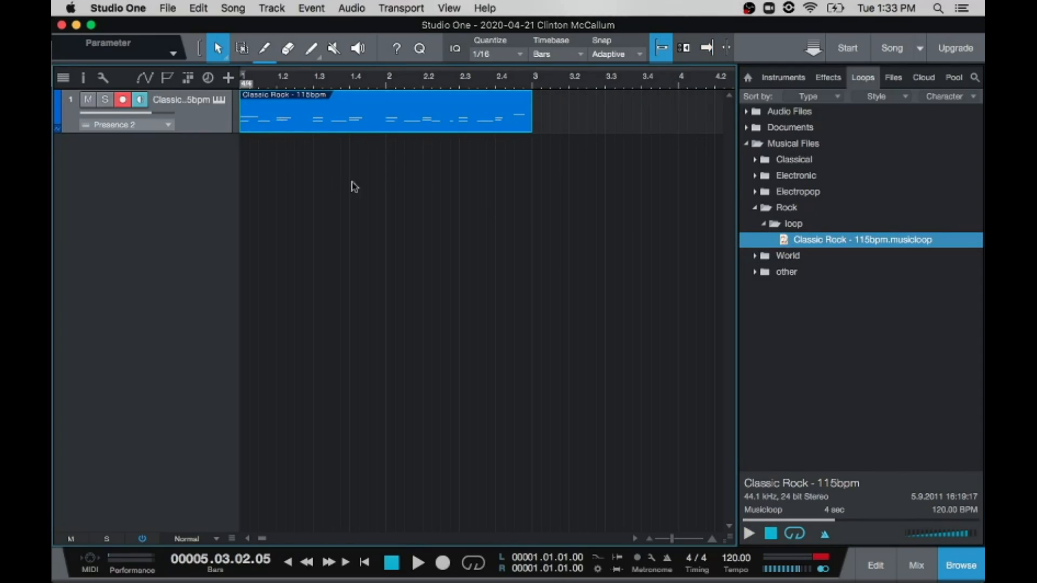
Step: Open the Classic Rock event in the note editor and activate looped playback over the selected event's range
double_click(372, 124)
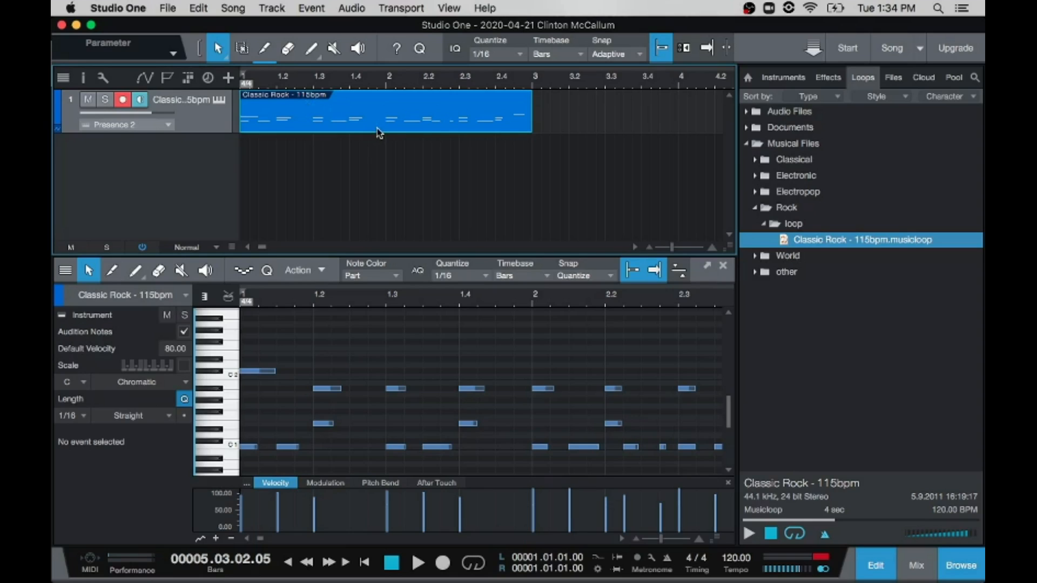
left_click(416, 7)
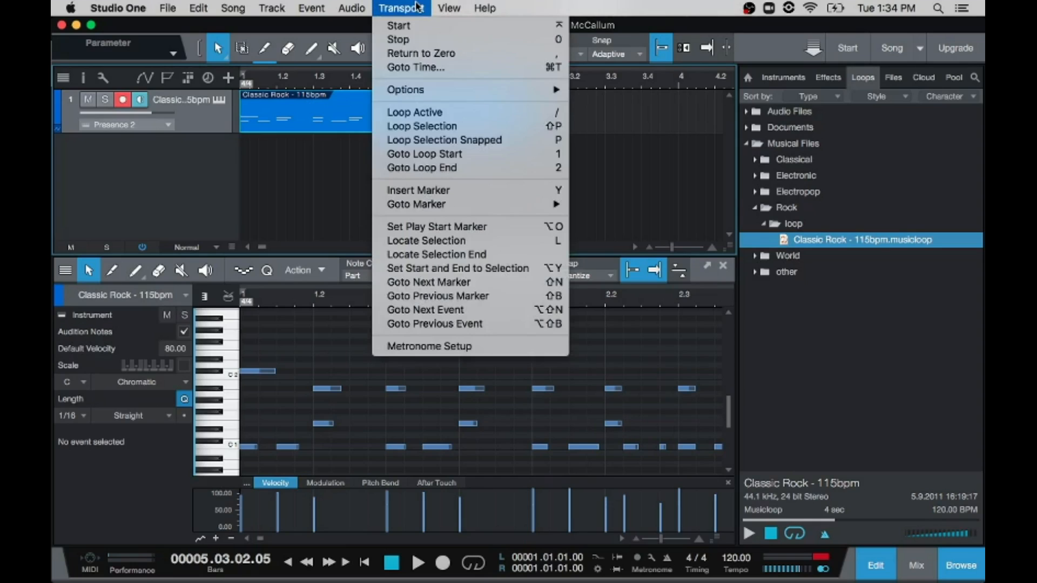
left_click(463, 130)
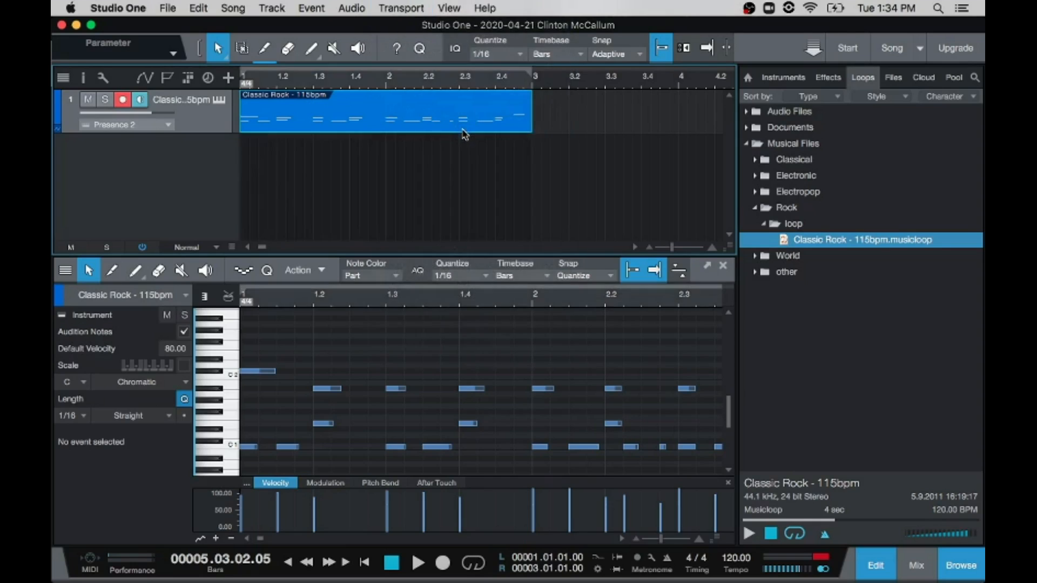
left_click(472, 565)
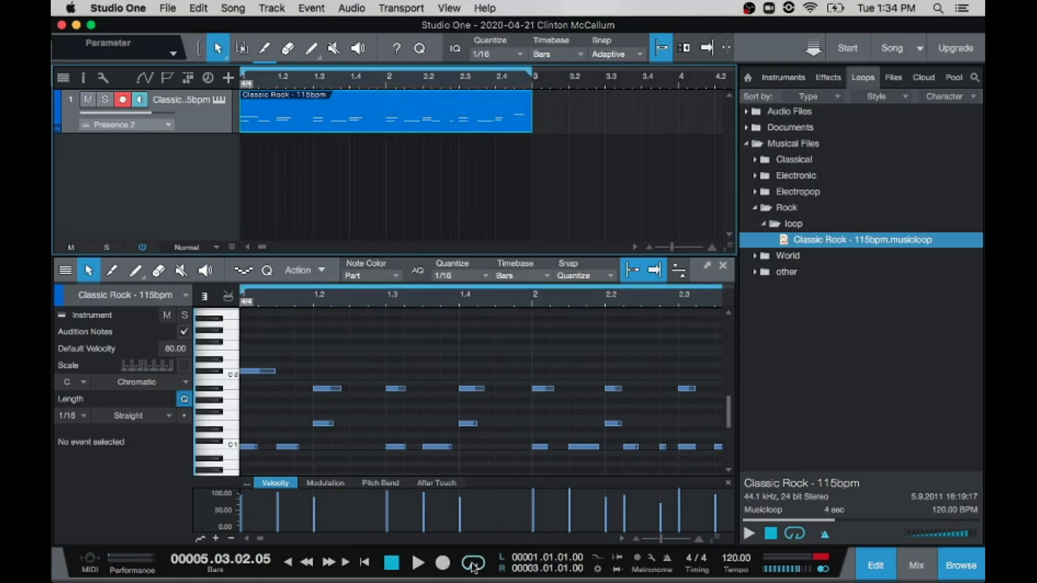
Step: Return the playhead to the start of the song and play the looped Classic Rock event
key("space")
key("space")
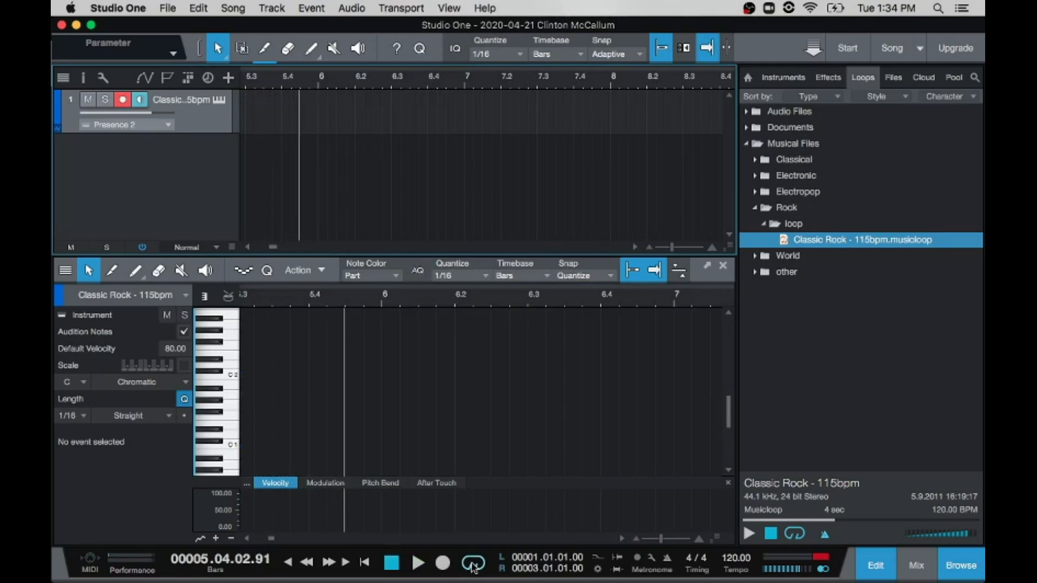
left_click(365, 563)
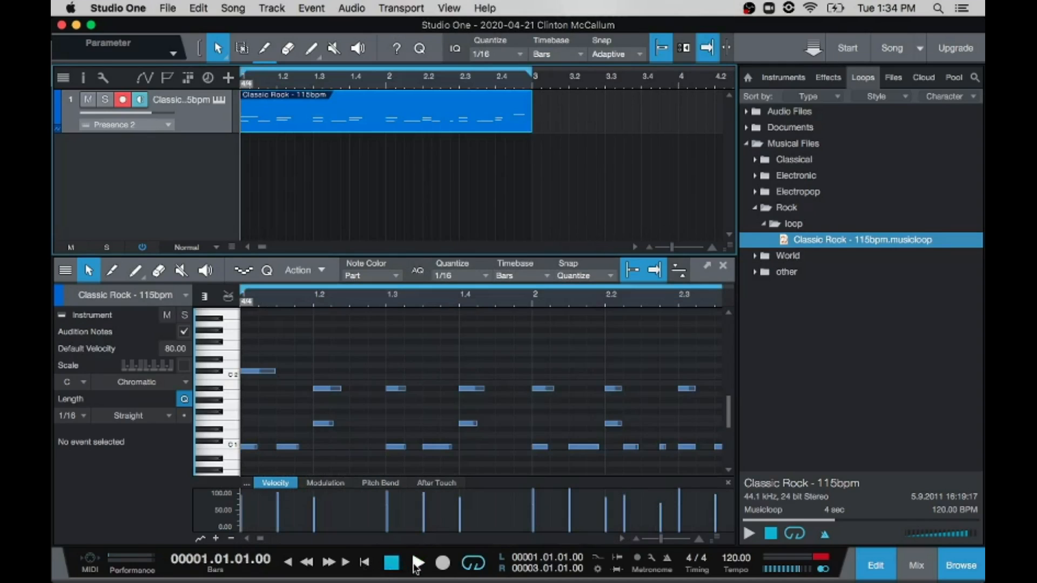
left_click(417, 564)
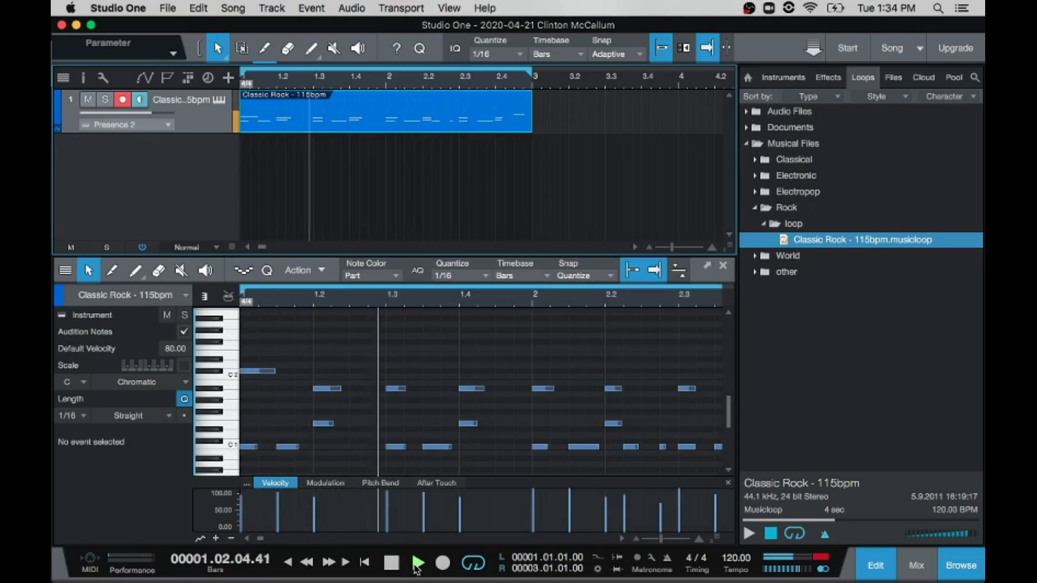
left_click(416, 564)
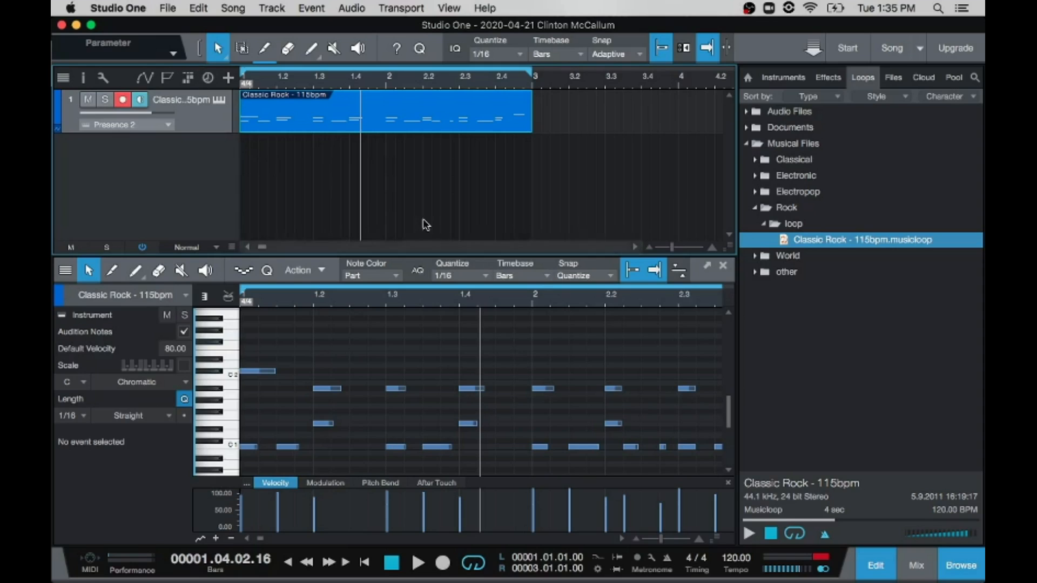
Step: Open the instrument editor of the Classic Rock track and play the loop with its current drum kit
left_click(220, 103)
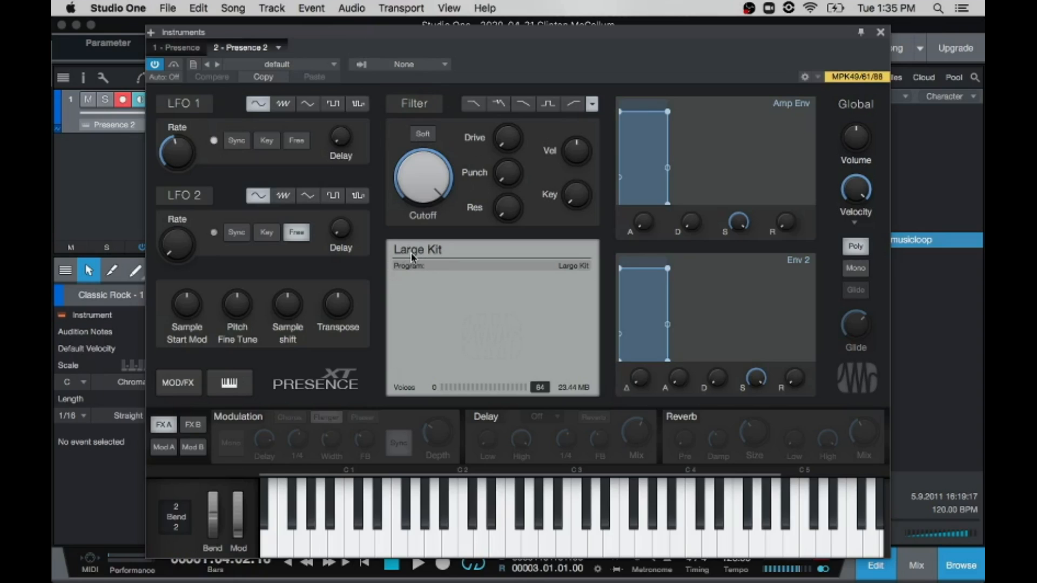
key("space")
key("space")
Step: Load the Banjo preset from the Guitar category of Artist Instruments in Presence and play the loop with it
left_click(334, 67)
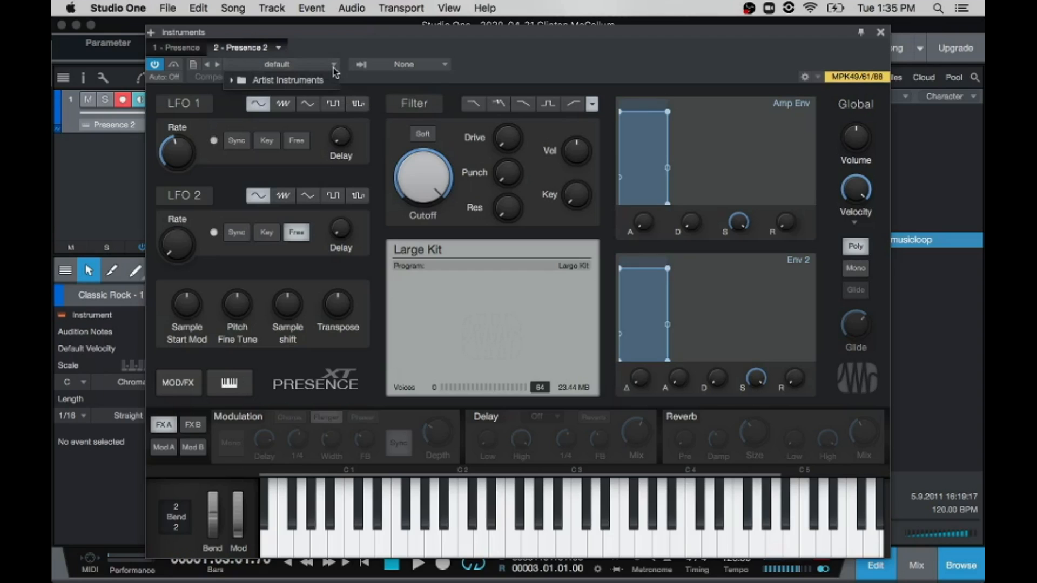
left_click(231, 81)
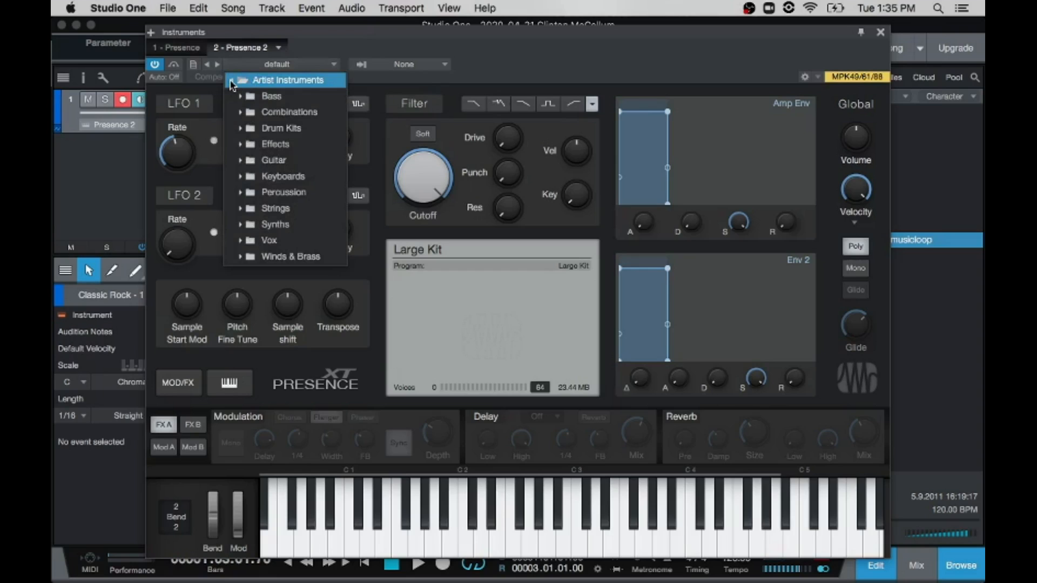
left_click(241, 129)
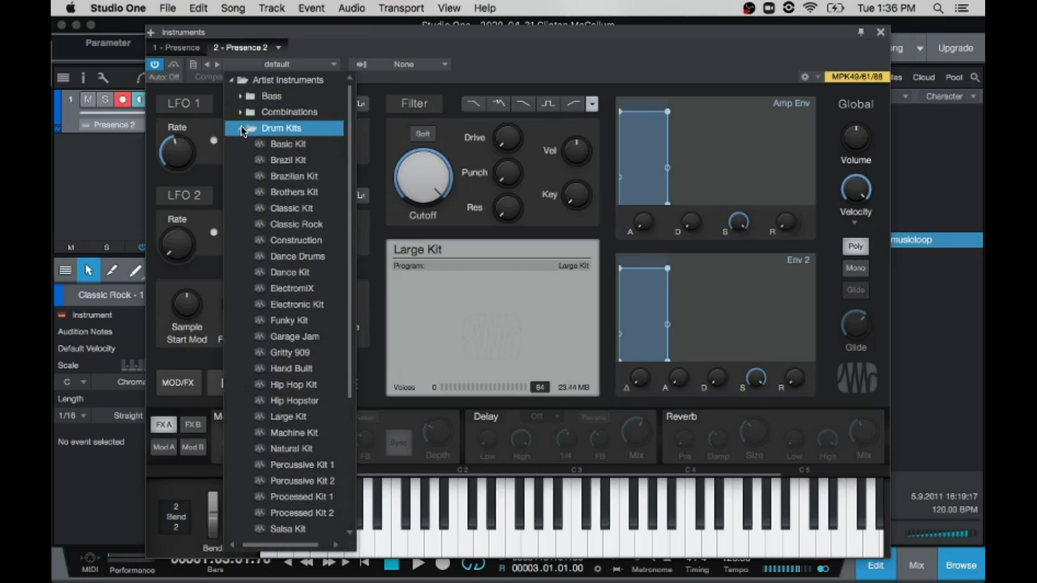
left_click(242, 130)
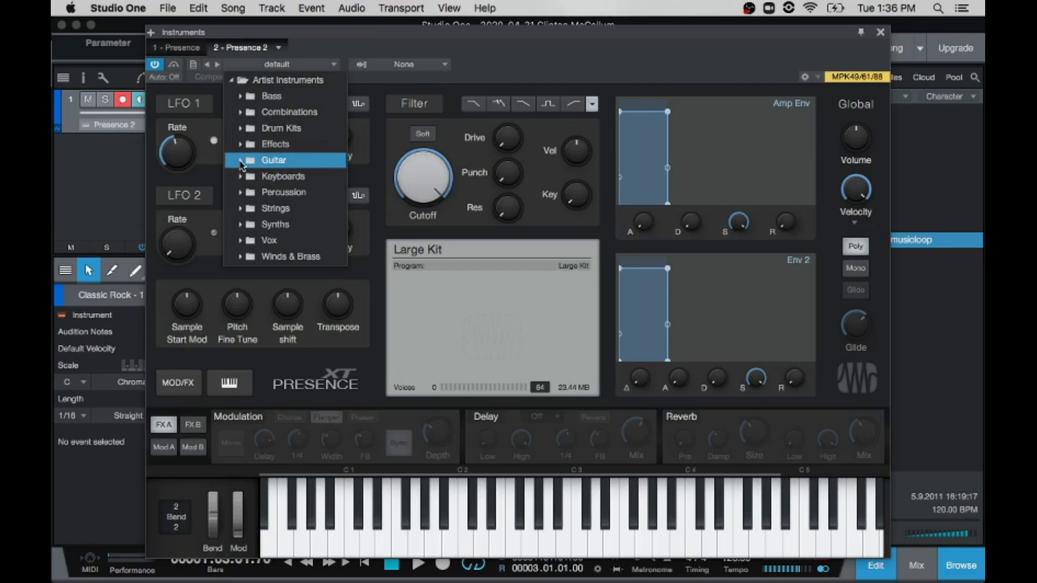
left_click(240, 161)
left_click(282, 194)
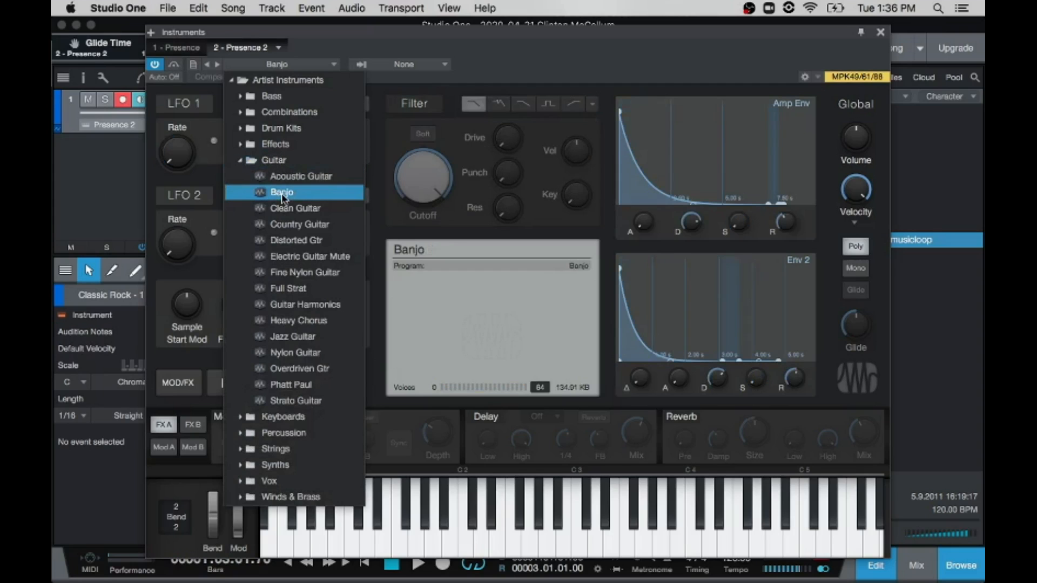
left_click(475, 70)
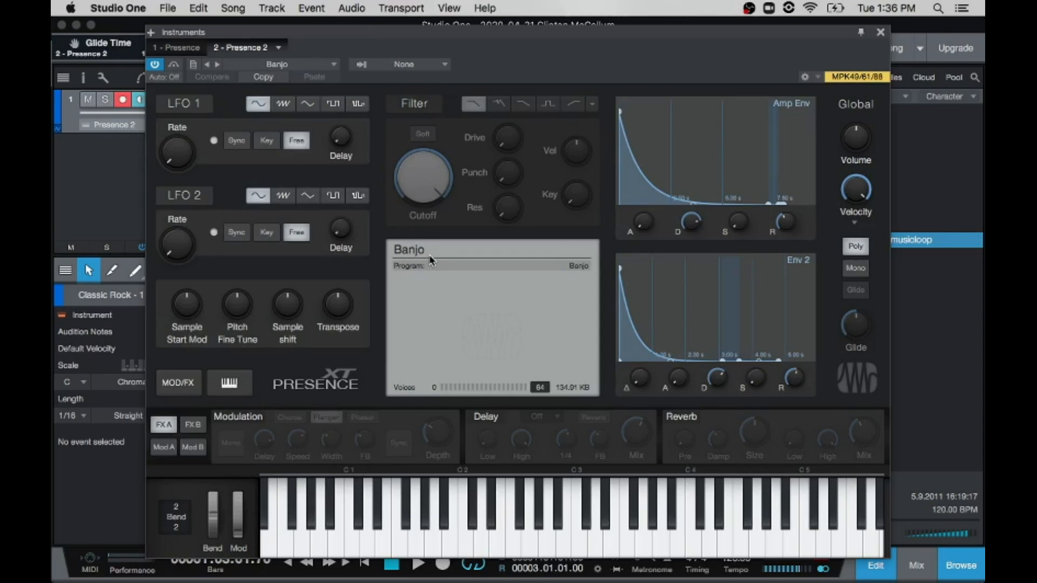
key("space")
key("space")
Step: Load the Tuba preset from the Winds & Brass category in Presence and play the loop with it
left_click(331, 66)
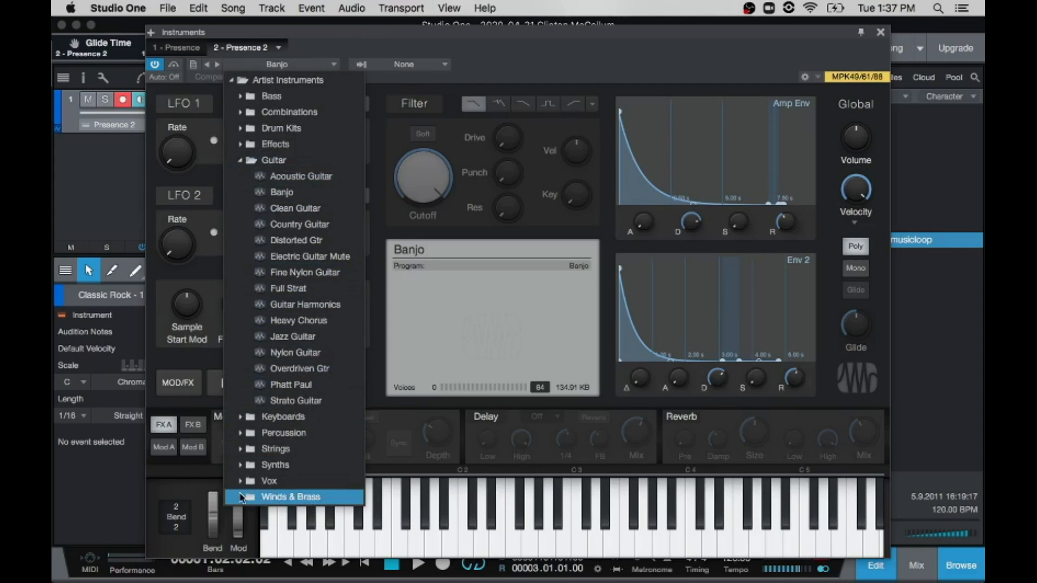
left_click(241, 496)
scroll(283, 493, "down", 10)
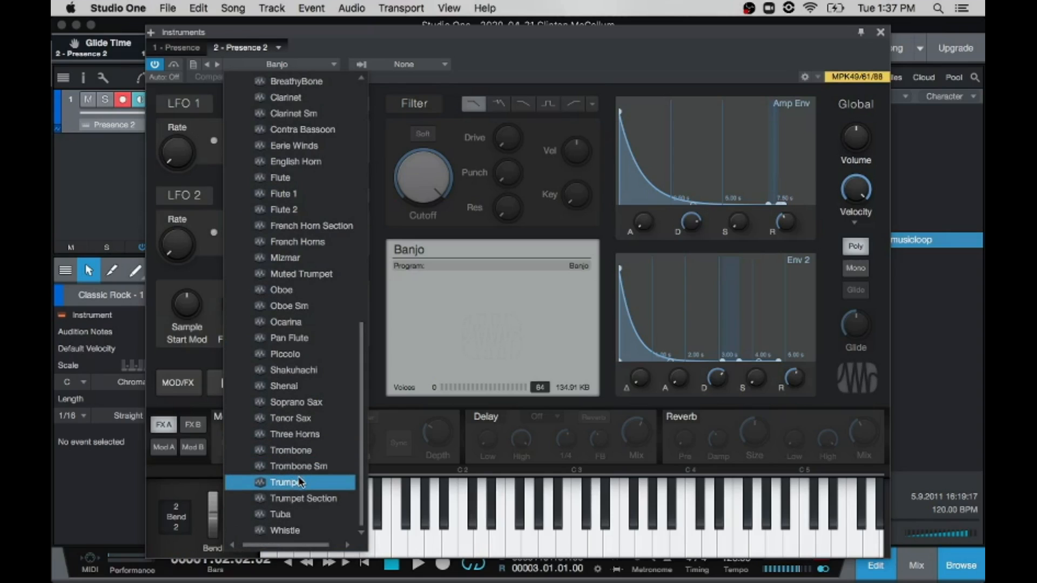
left_click(297, 519)
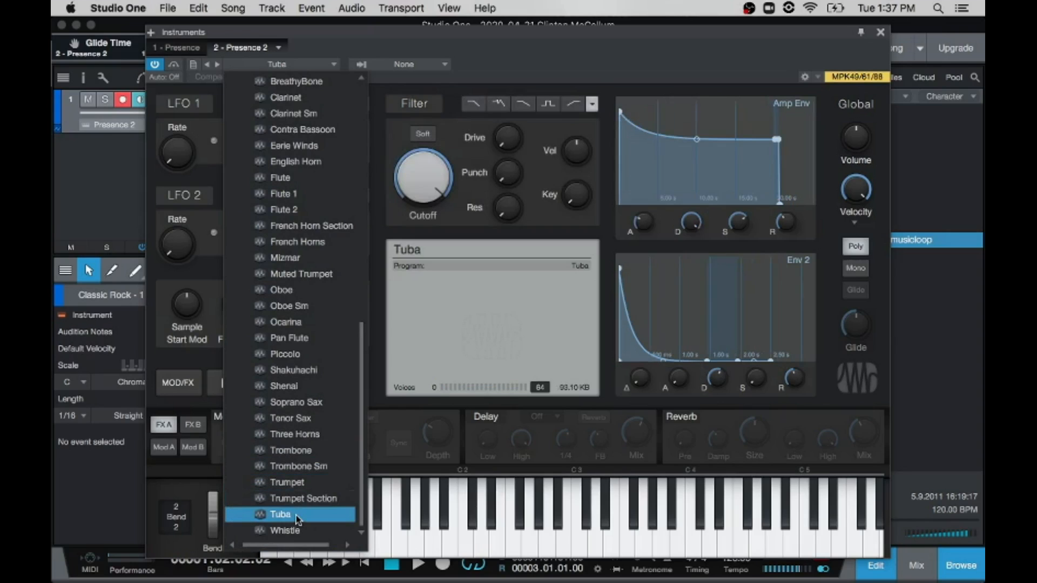
left_click(568, 515)
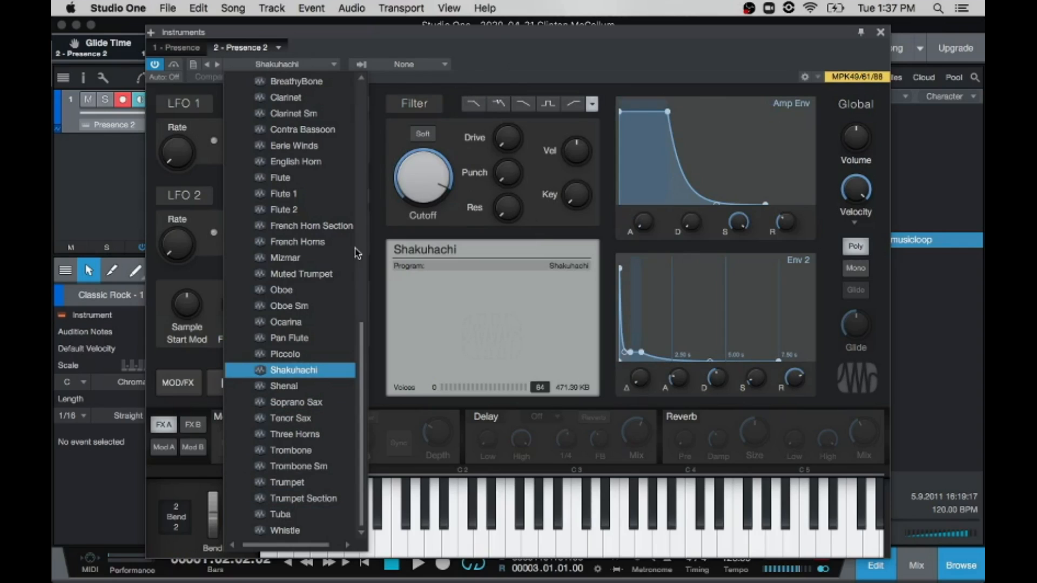
left_click(281, 515)
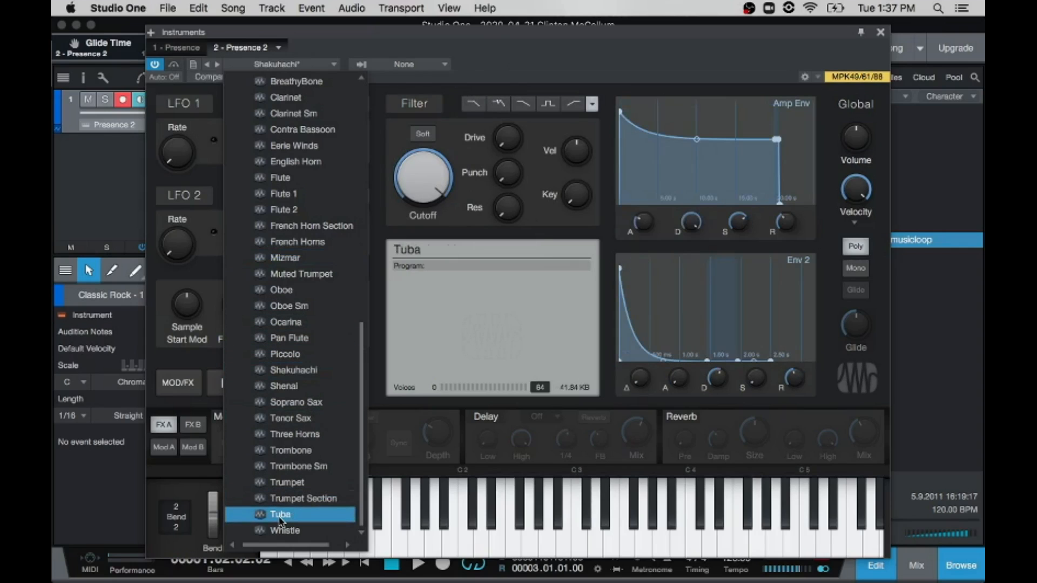
left_click(566, 64)
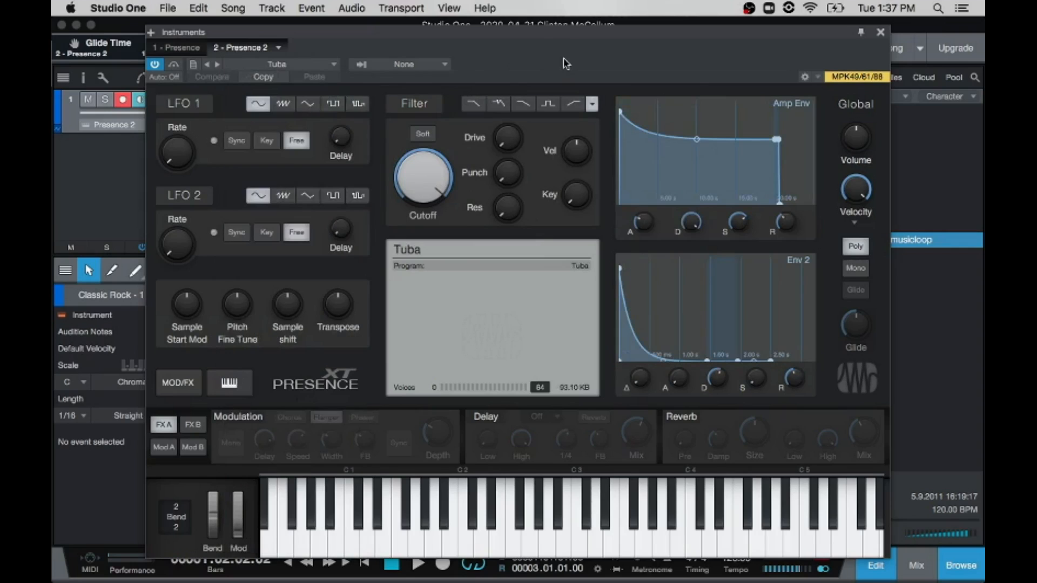
key("space")
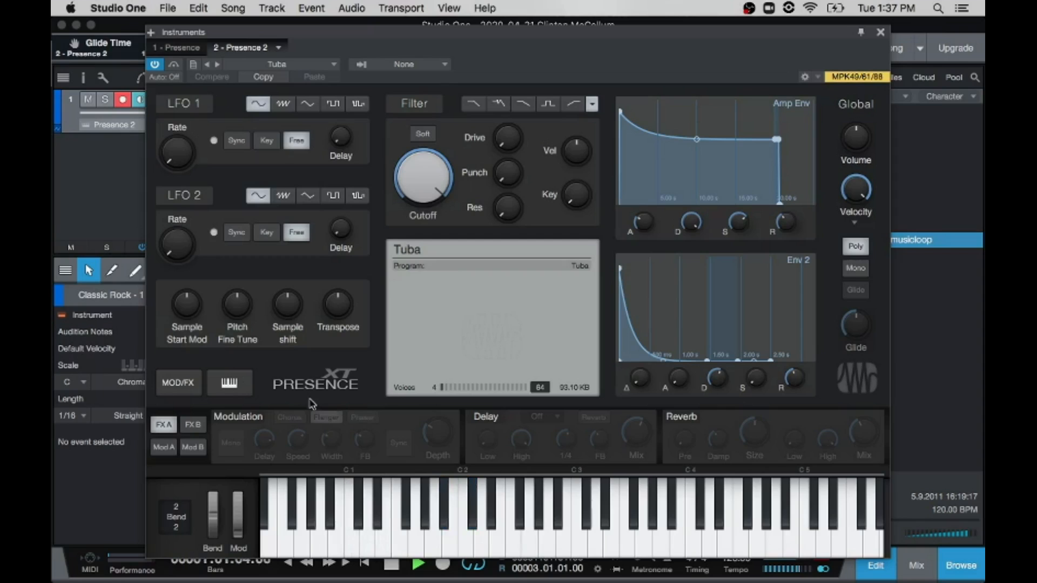
key("space")
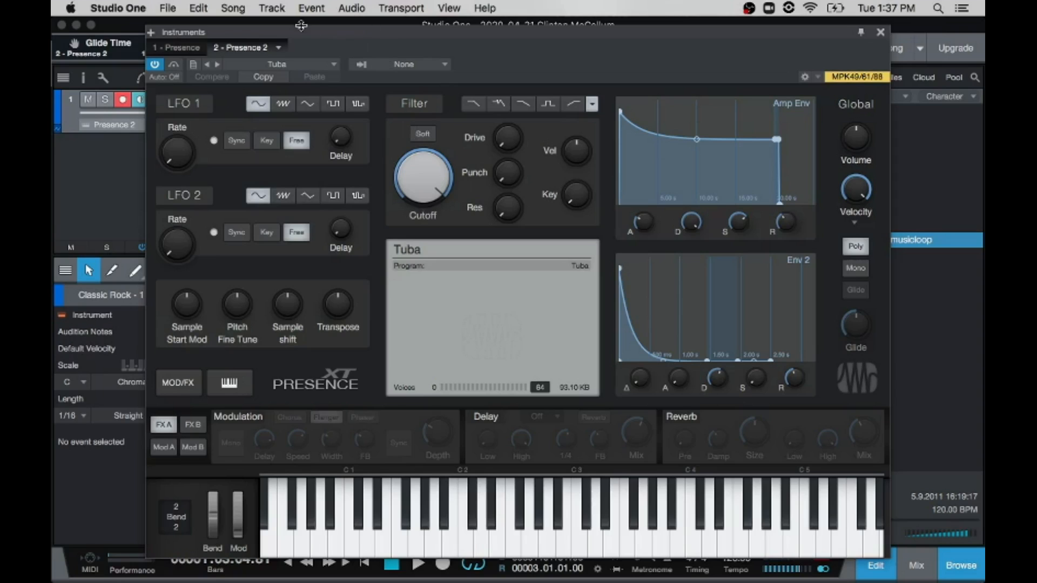
Step: Close the instrument editor and look over the Classic Rock loop's notes from start to end in the note editor
left_click(881, 32)
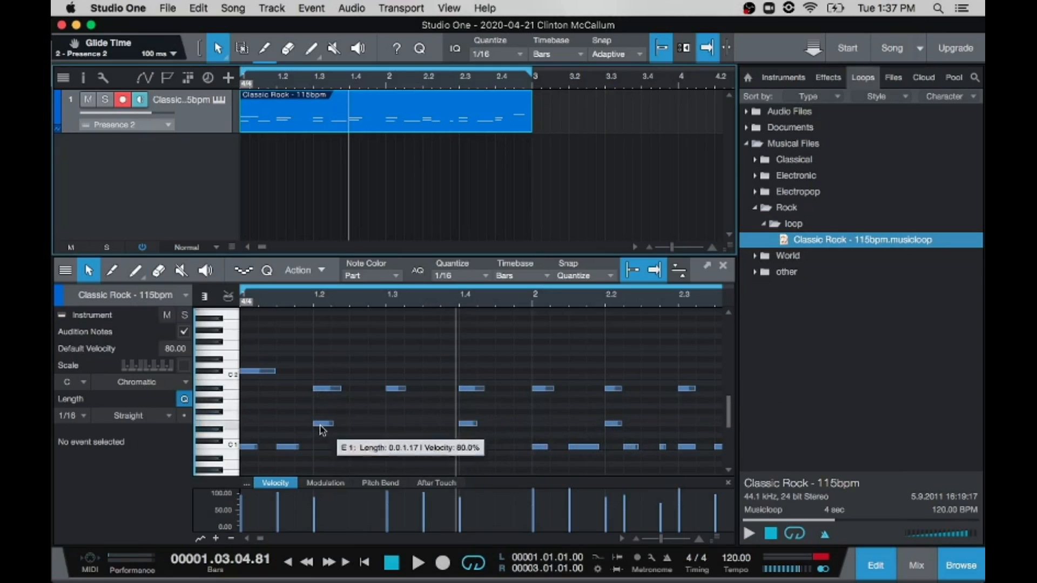
scroll(644, 425, "right", 3)
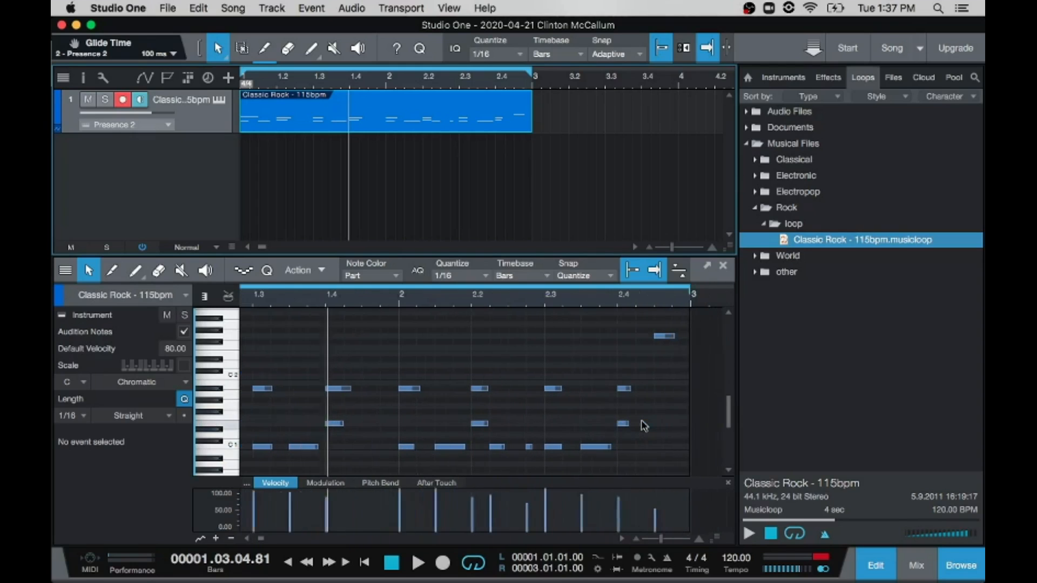
scroll(644, 425, "right", 1)
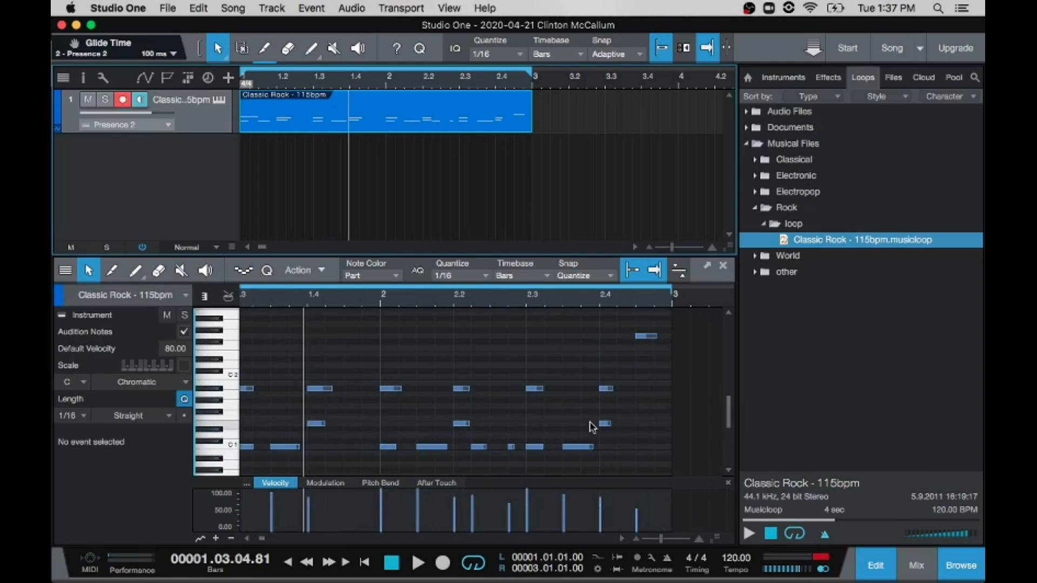
scroll(592, 426, "left", 8)
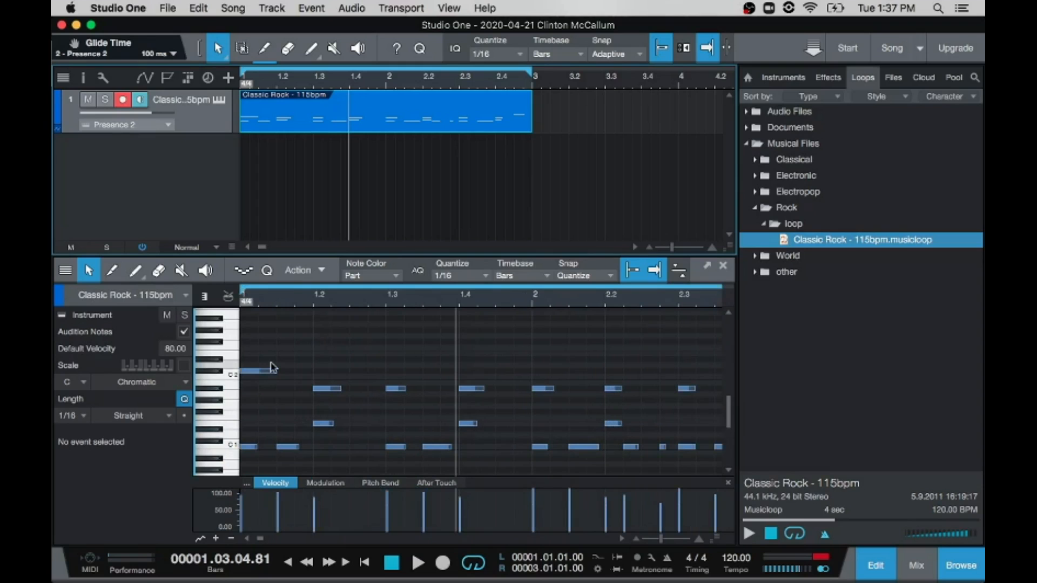
Step: Play the Classic Rock loop with the Tuba preset while following its notes in the note editor
key("space")
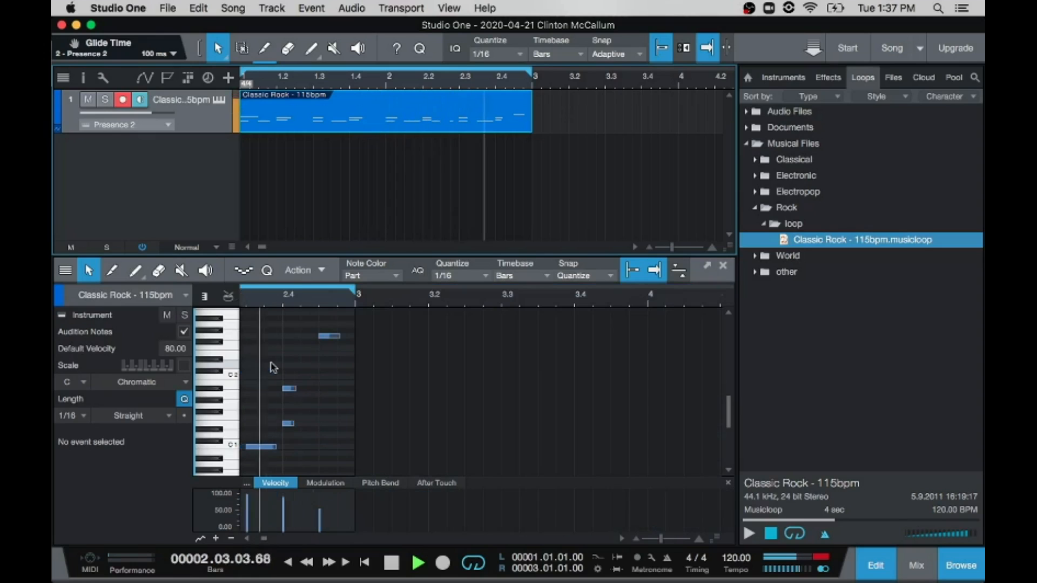
key("space")
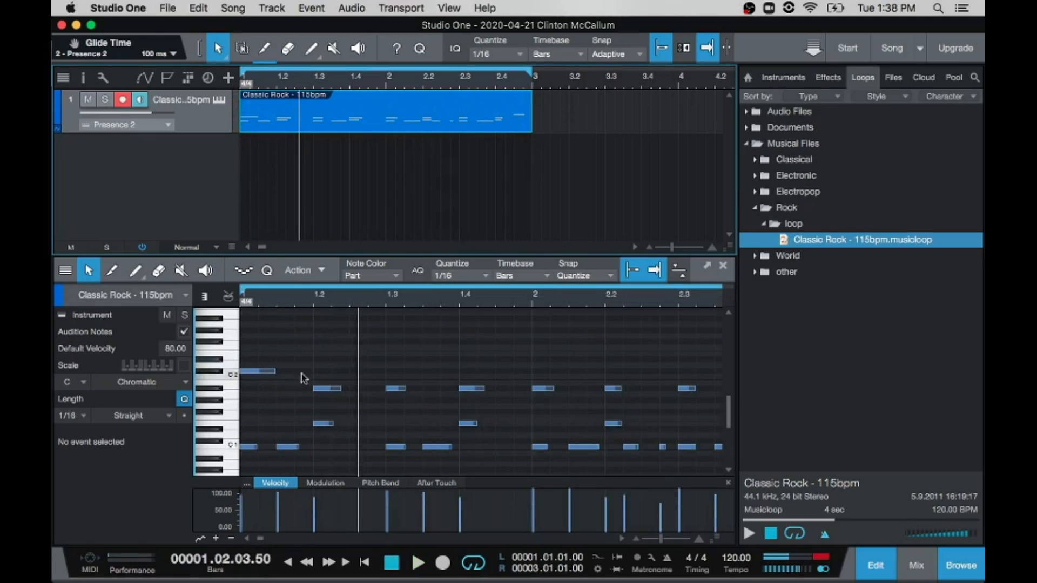
Step: Load the Large Kit preset from the Drum Kits category in Presence and play the loop with it
left_click(219, 103)
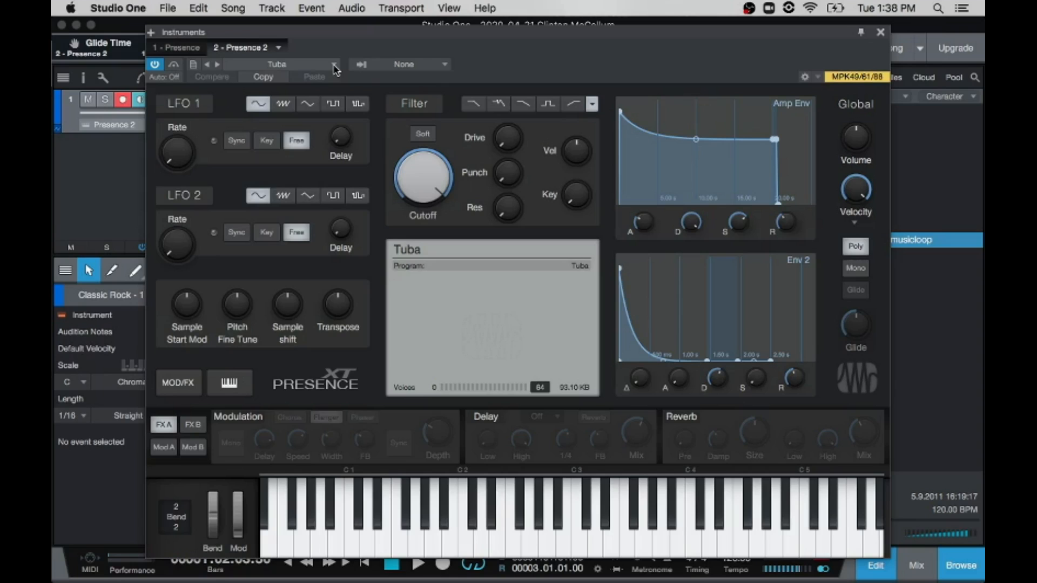
left_click(334, 65)
scroll(320, 142, "up", 2)
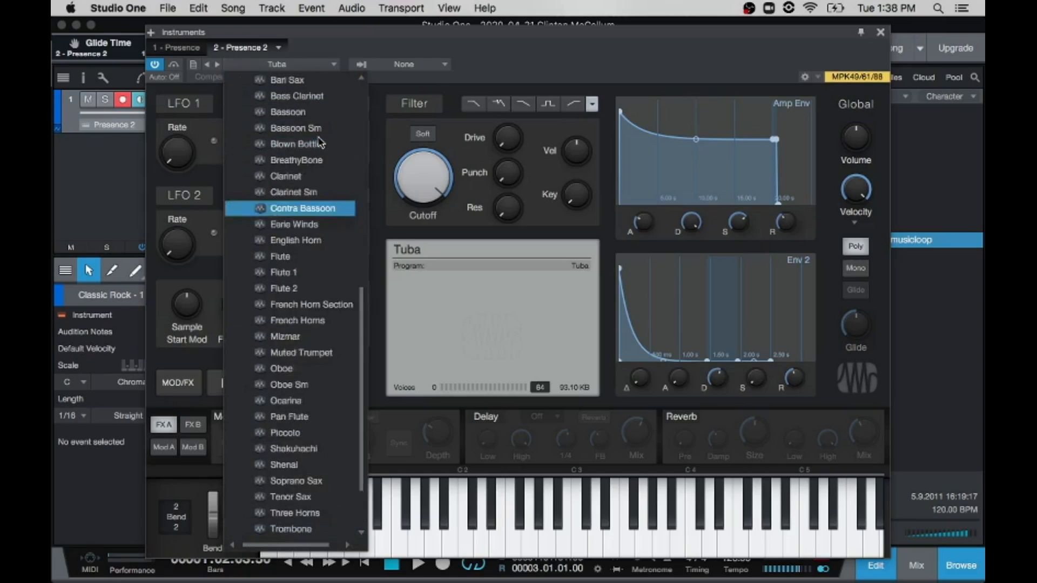
scroll(319, 143, "up", 6)
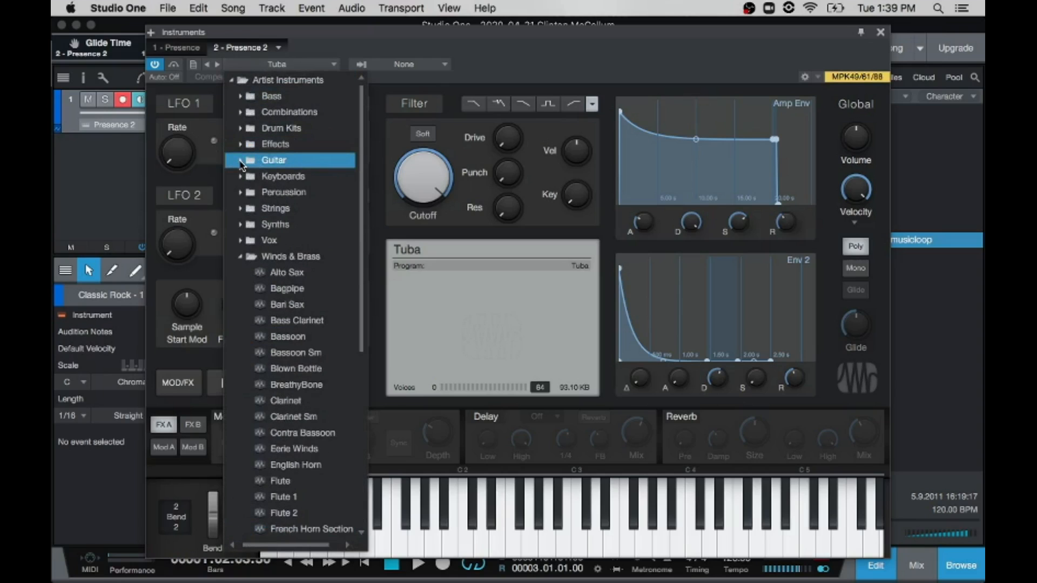
left_click(242, 261)
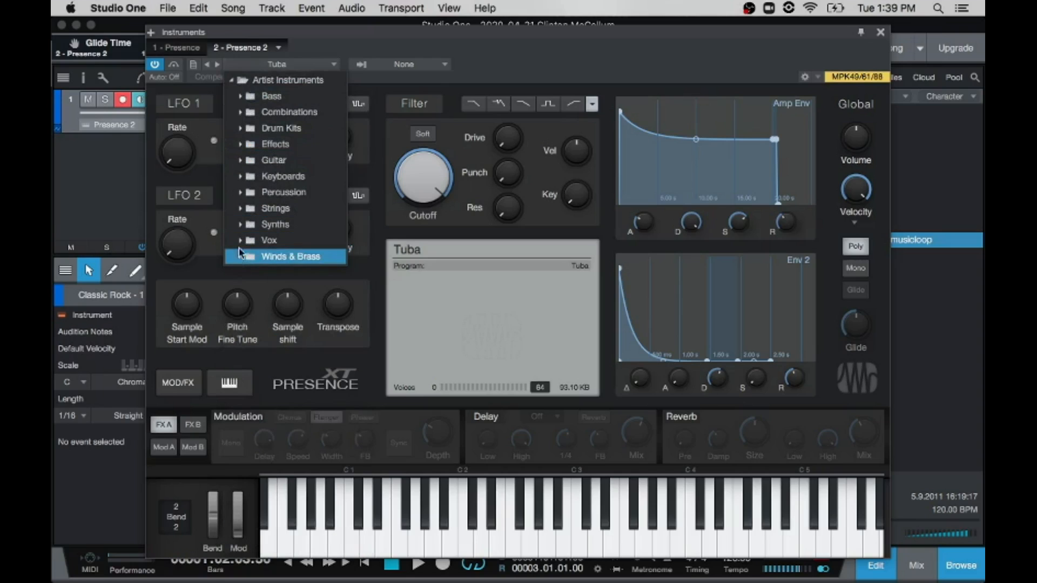
left_click(241, 134)
left_click(241, 135)
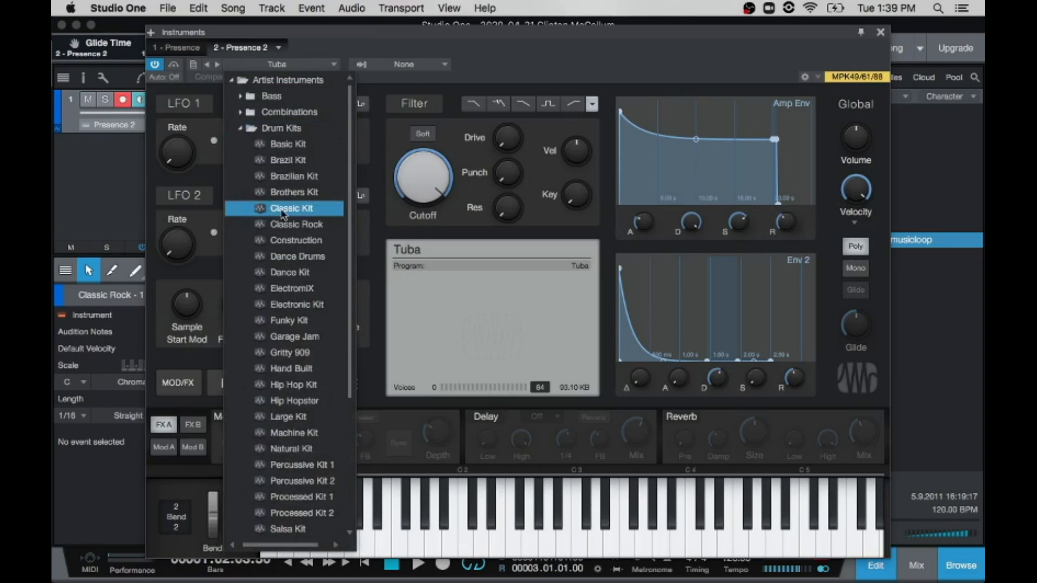
left_click(303, 417)
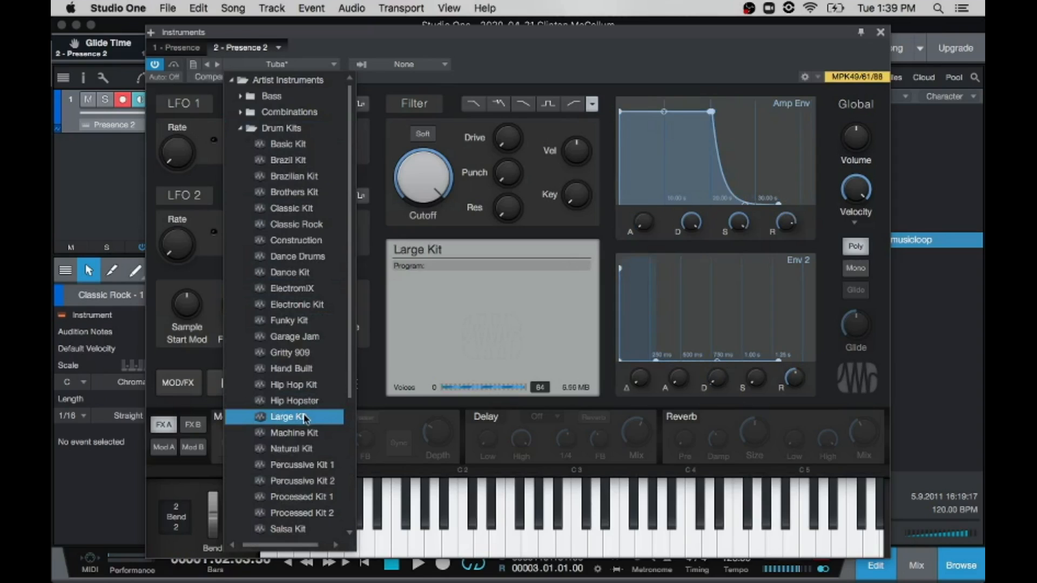
left_click(630, 64)
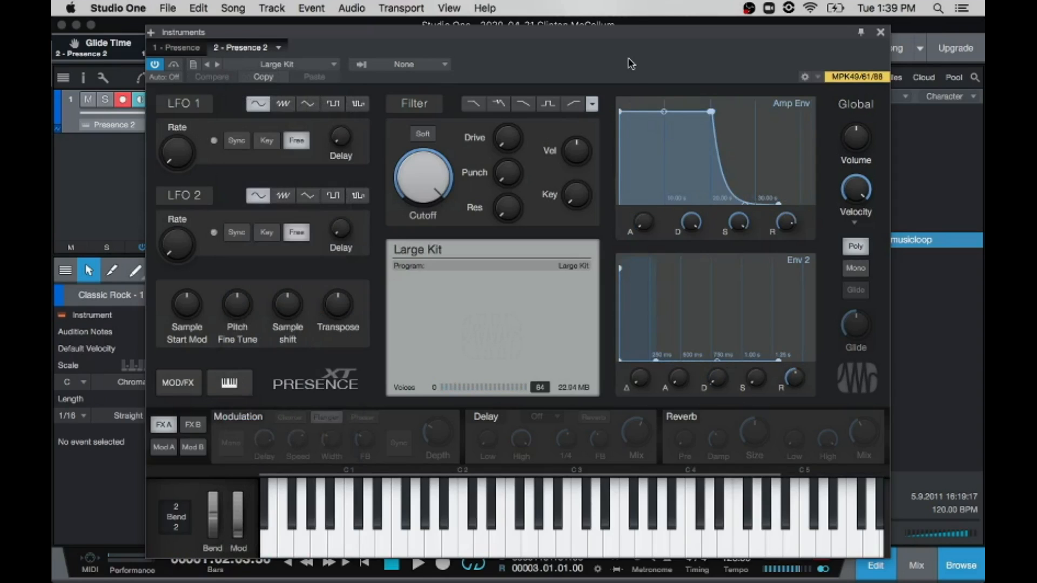
left_click(880, 33)
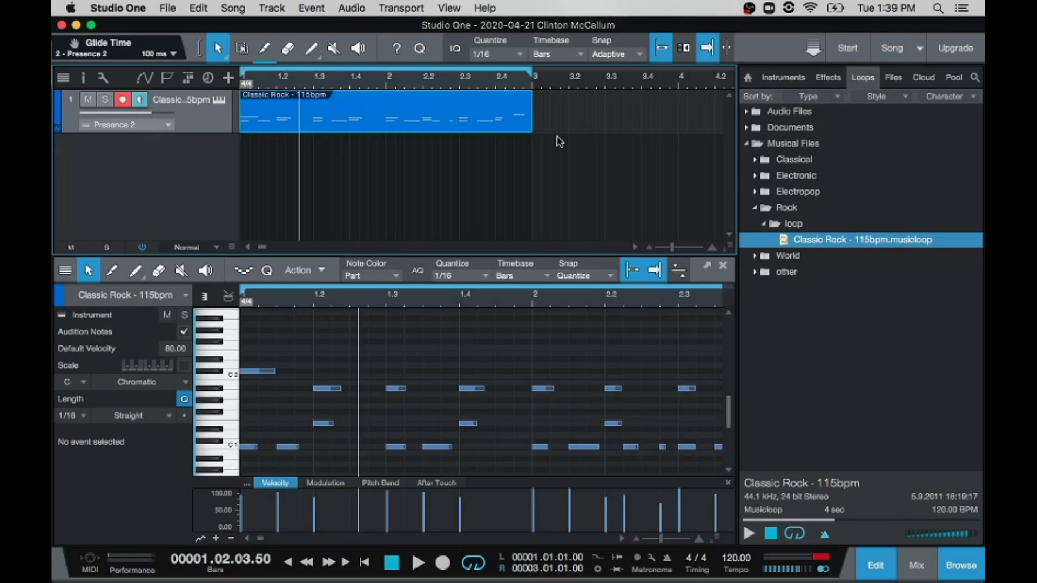
key("space")
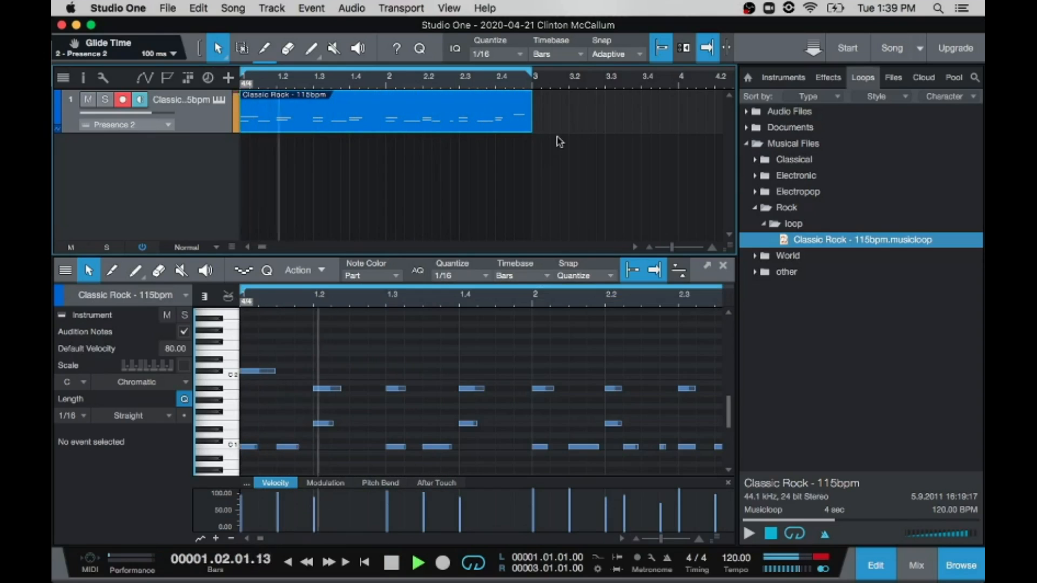
key("space")
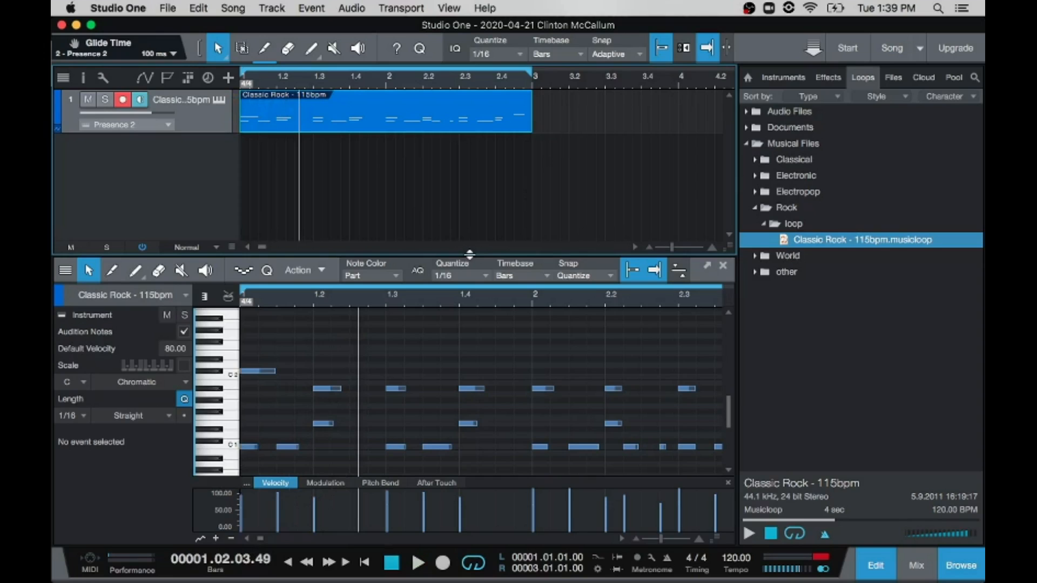
Step: Hide the Browser and enlarge the note editor upward until the arrangement shows only the Classic Rock track
left_click(399, 8)
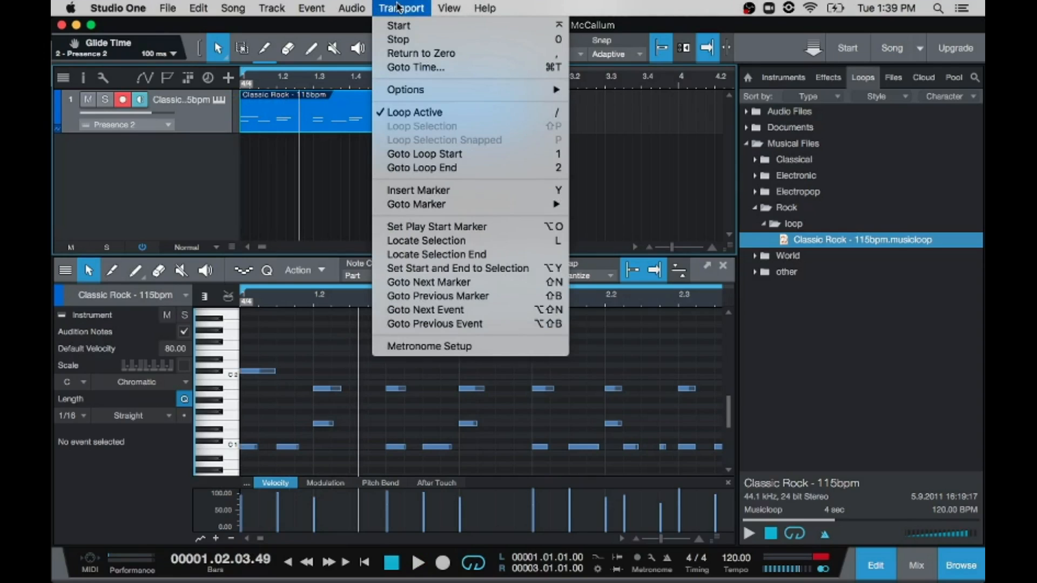
mouse_move(451, 8)
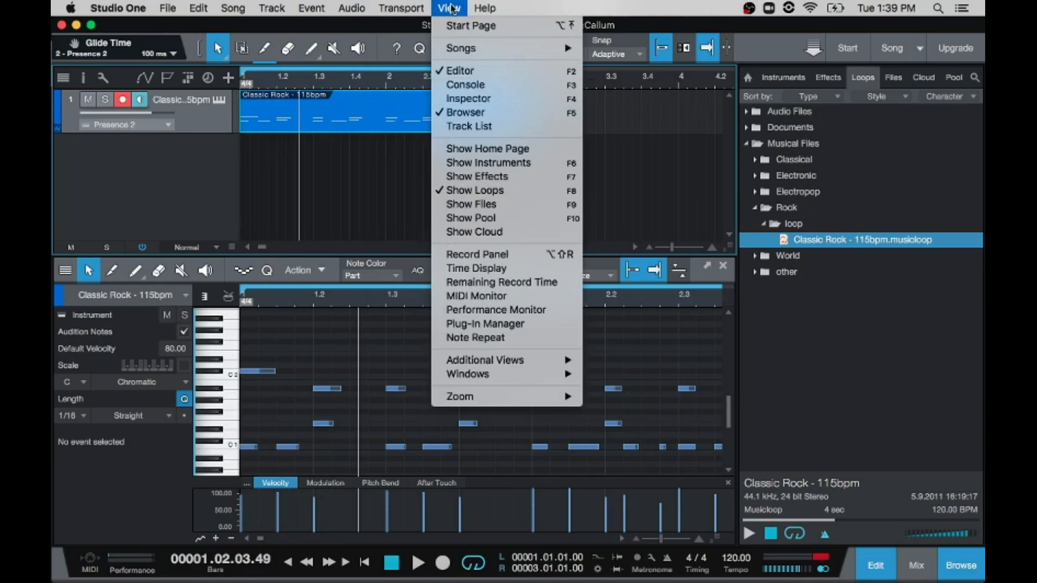
left_click(466, 113)
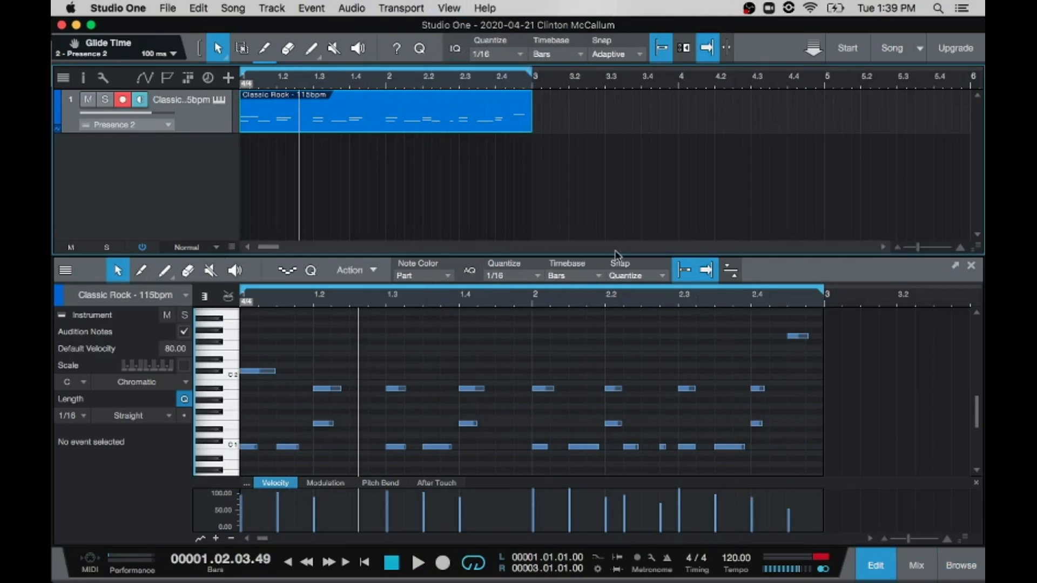
left_click_drag(623, 253, 617, 133)
Step: Play the drum loop and follow its notes in the enlarged note editor
key("space")
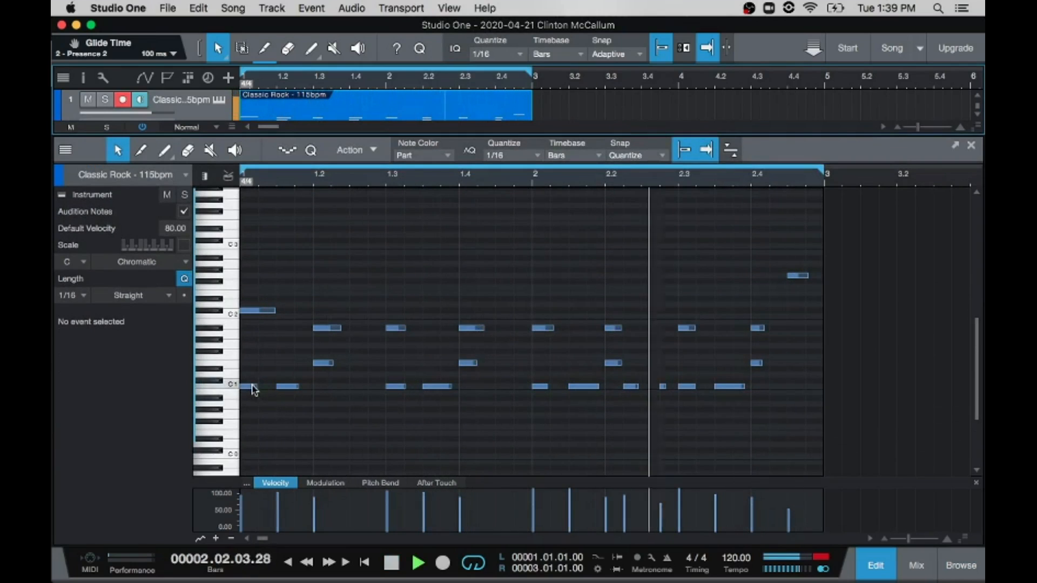
mouse_move(254, 389)
key("space")
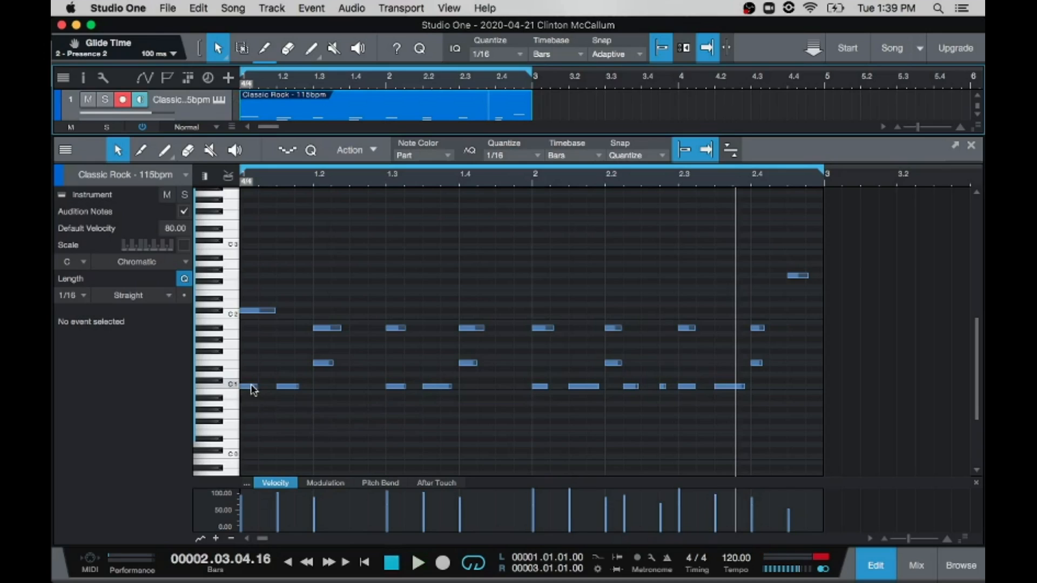
Step: Audition the four C1 notes of bar 1 in order, and the C1 key of the editor's keyboard
left_click(247, 386)
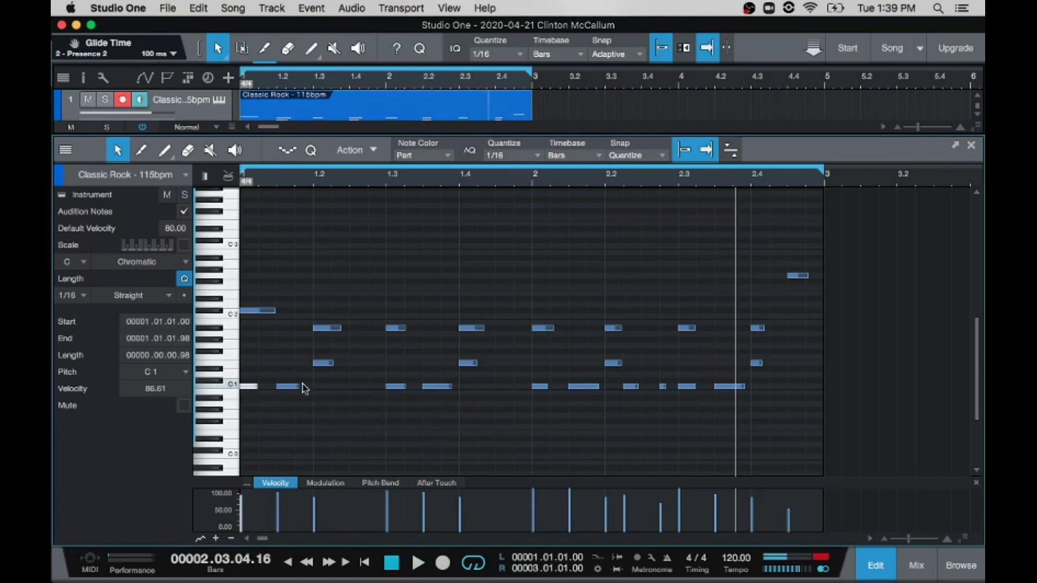
left_click(288, 387)
left_click(397, 387)
left_click(443, 387)
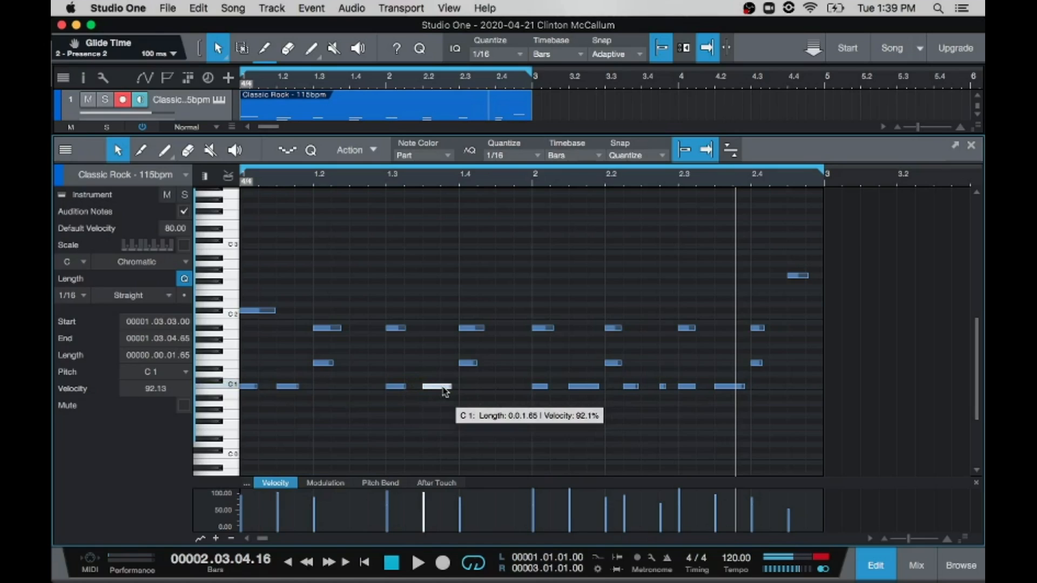
left_click(232, 387)
left_click(233, 387)
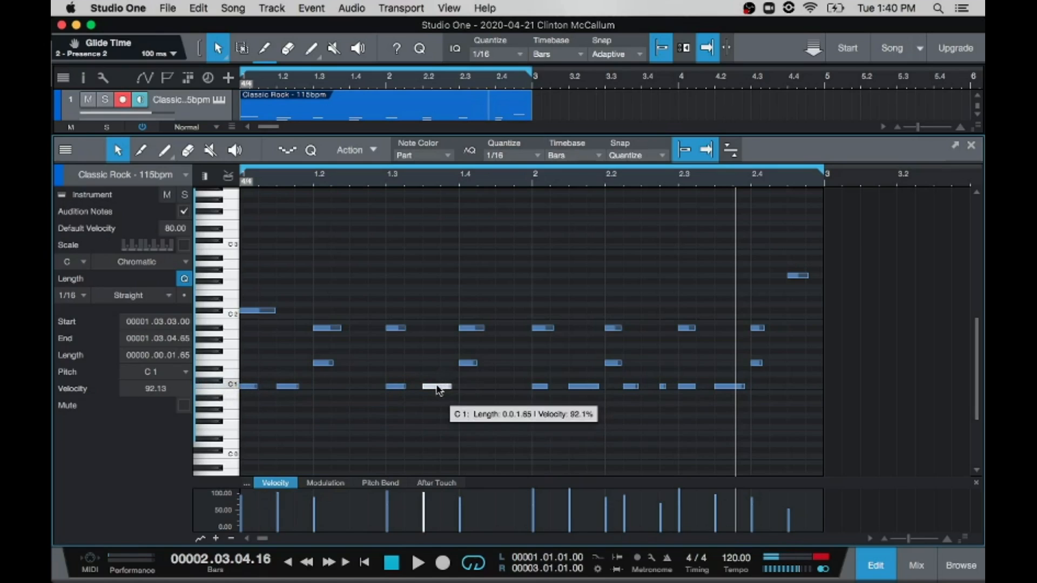
Step: Audition the bar 2 C1 notes that start at 2.1.3, 2.3.3 and 2.1.1
left_click(582, 388)
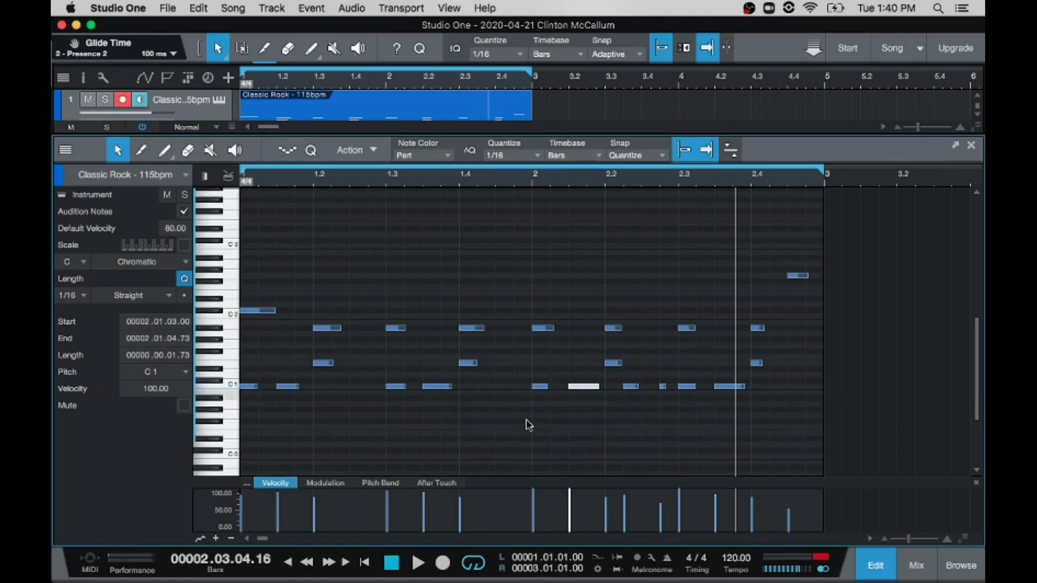
left_click(730, 390)
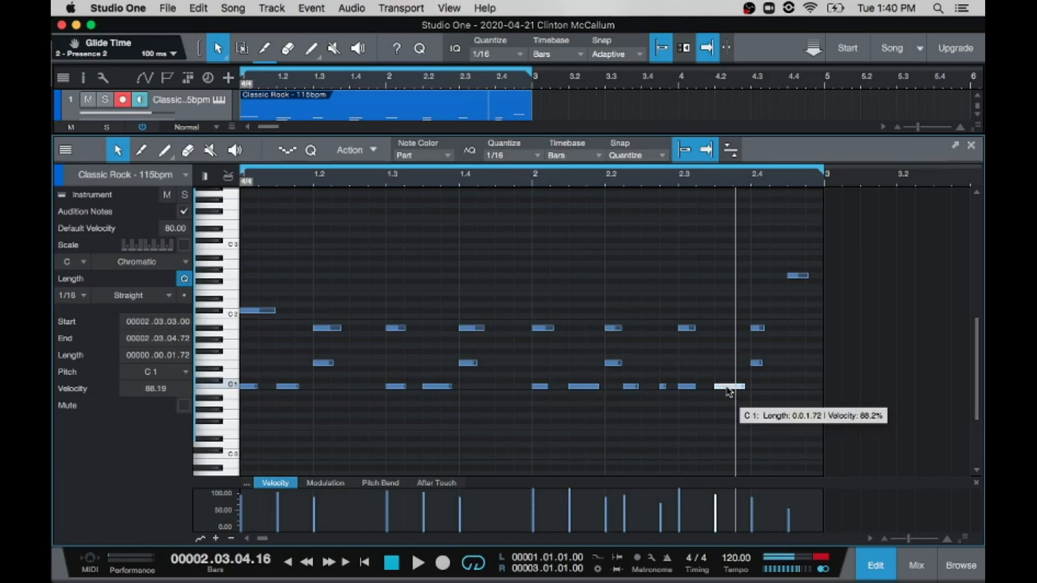
left_click(540, 389)
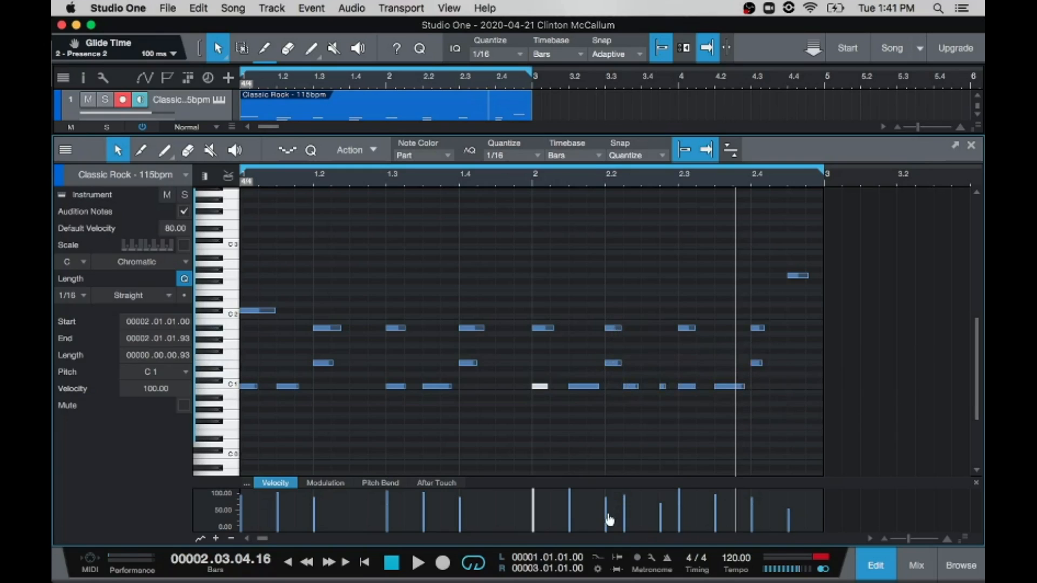
Step: Examine the note velocities and compare the C1 notes at 2.3.3, 2.1.3 and the loop's start
mouse_move(605, 519)
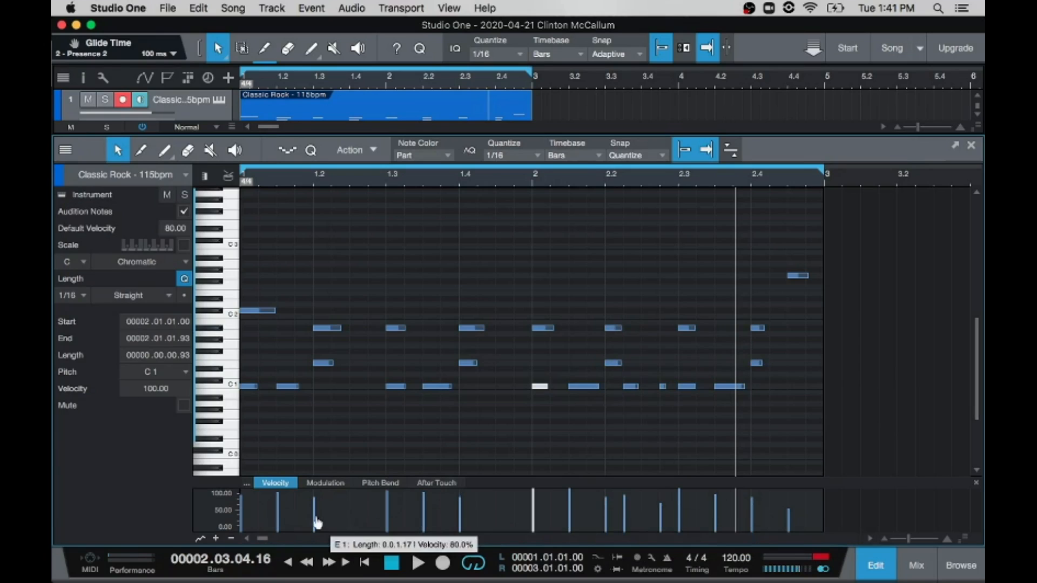
mouse_move(729, 387)
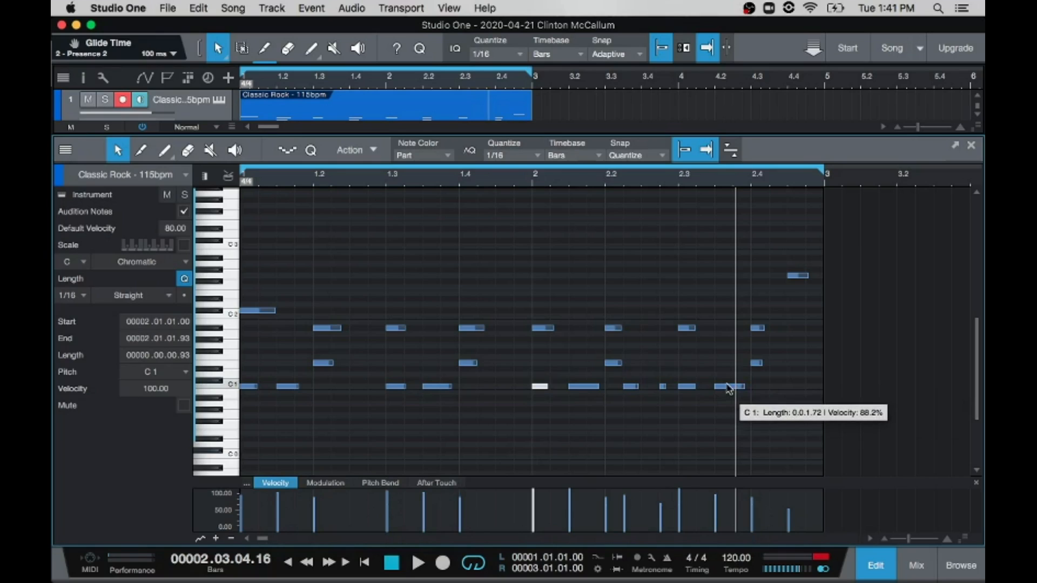
left_click(729, 388)
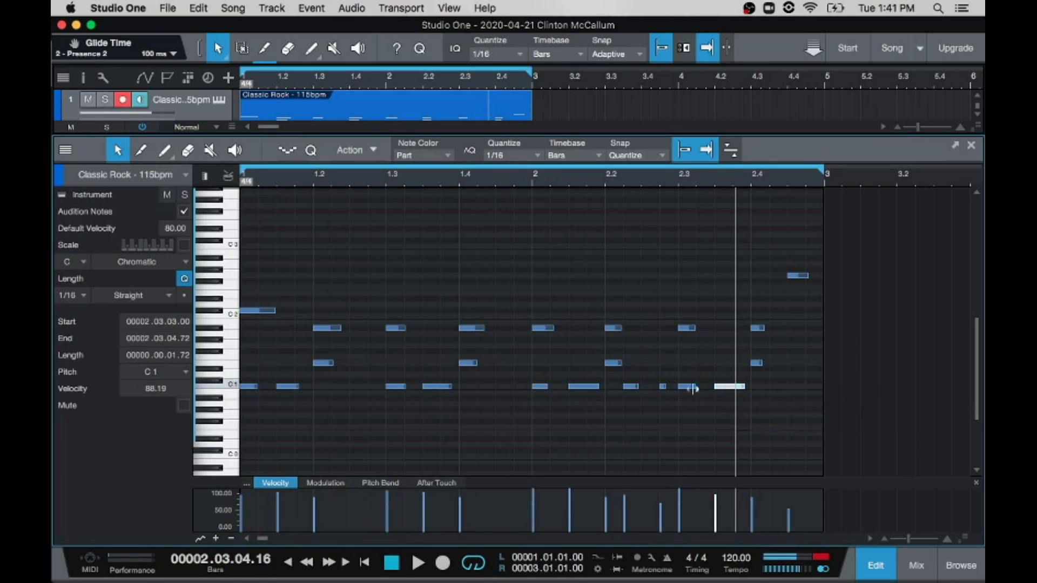
left_click(582, 387)
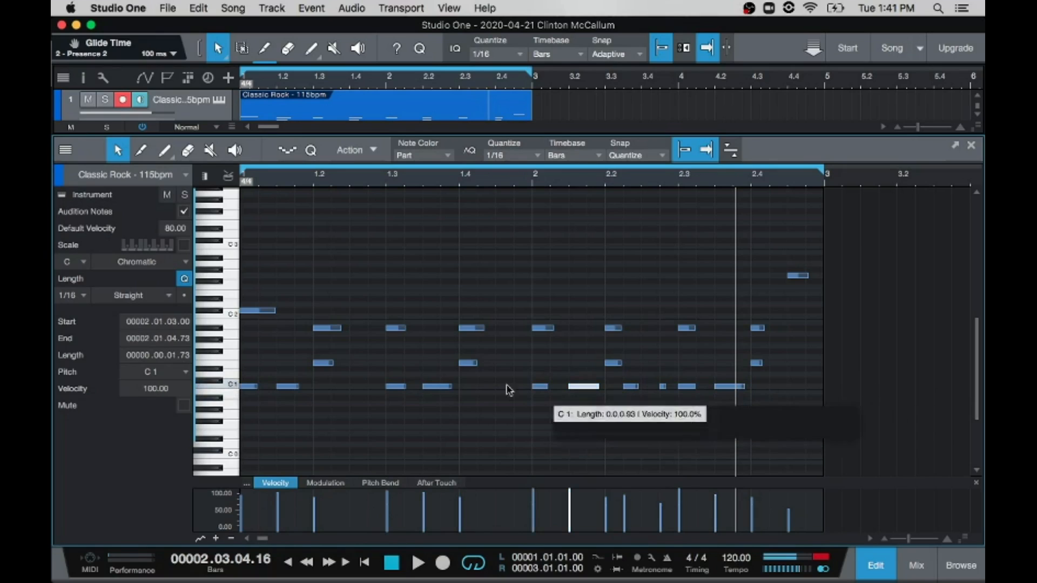
left_click(251, 386)
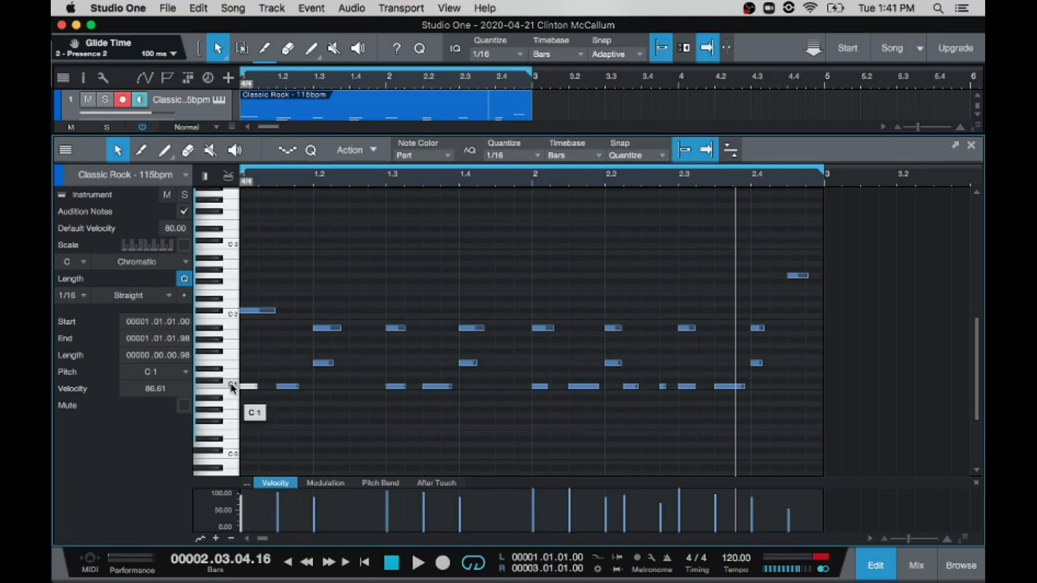
Step: Audition the C1 key repeatedly and compare its sound with the C1 note at 2.1.3
left_click(231, 386)
left_click(231, 386)
left_click(231, 386)
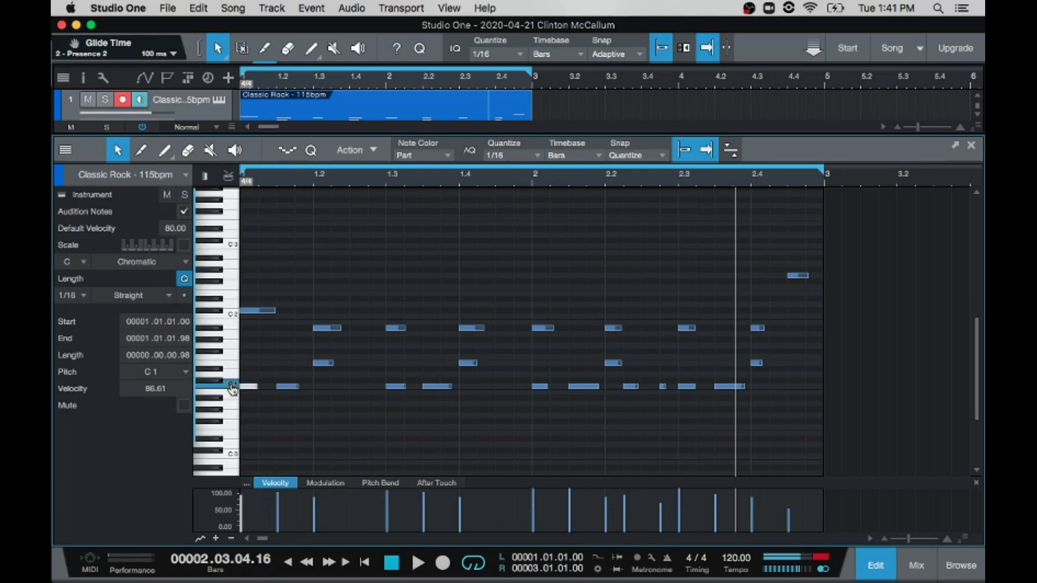
left_click(232, 388)
left_click(583, 387)
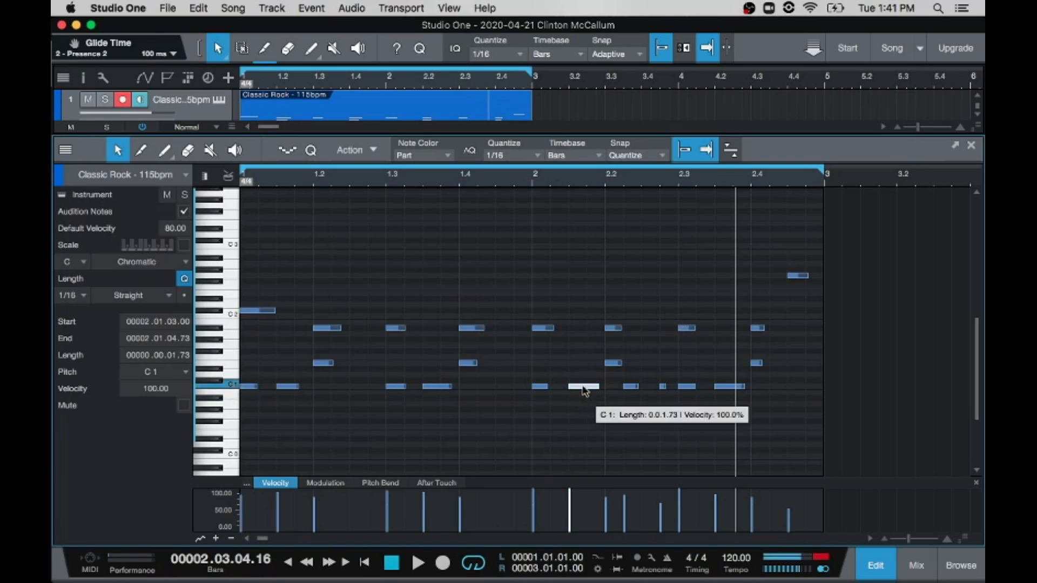
left_click(227, 385)
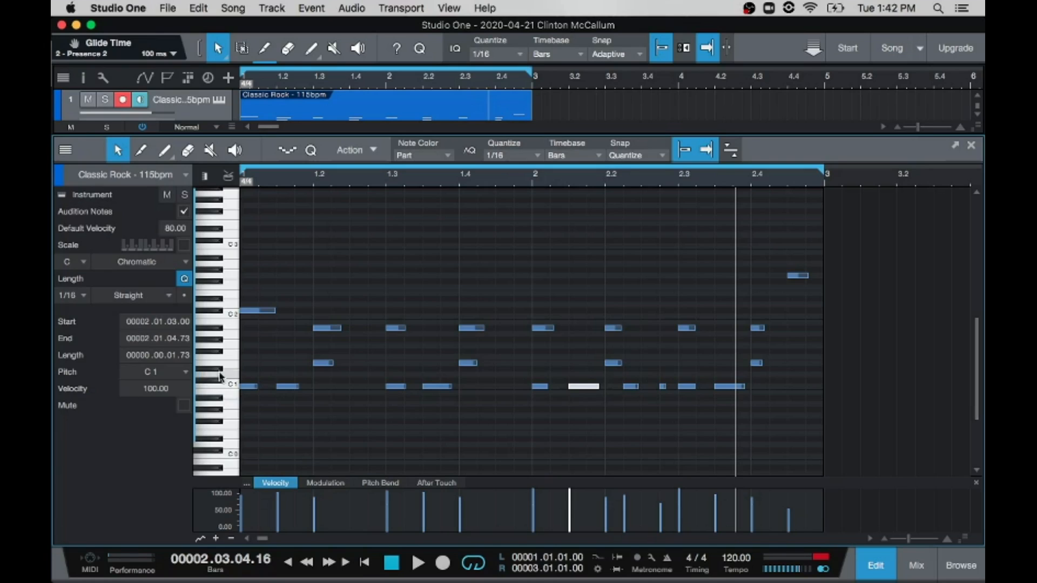
Step: Play the loop and audition the A#1 notes in order from beat 1.2 to beat 2.2
key("space")
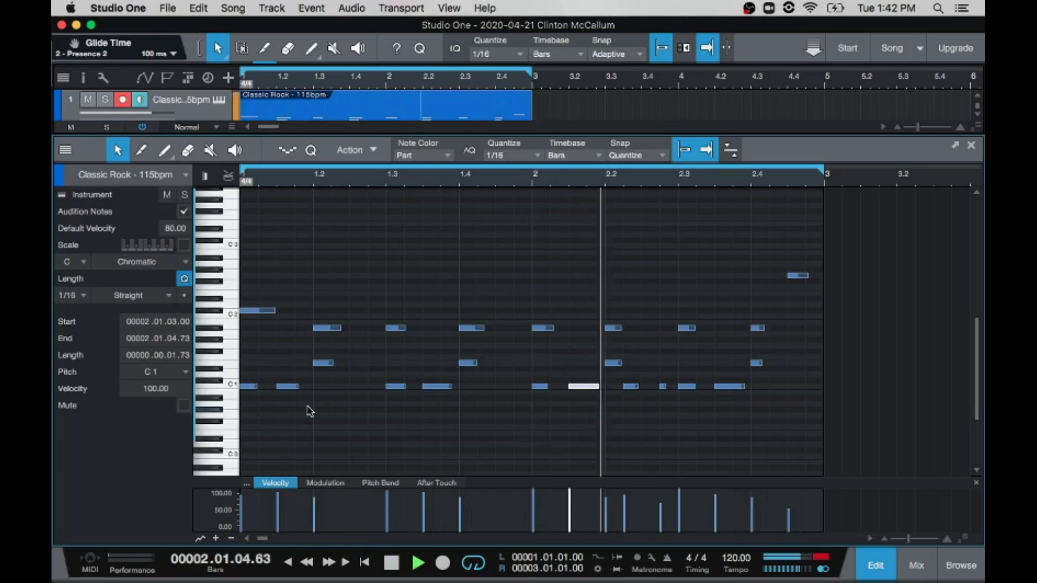
key("space")
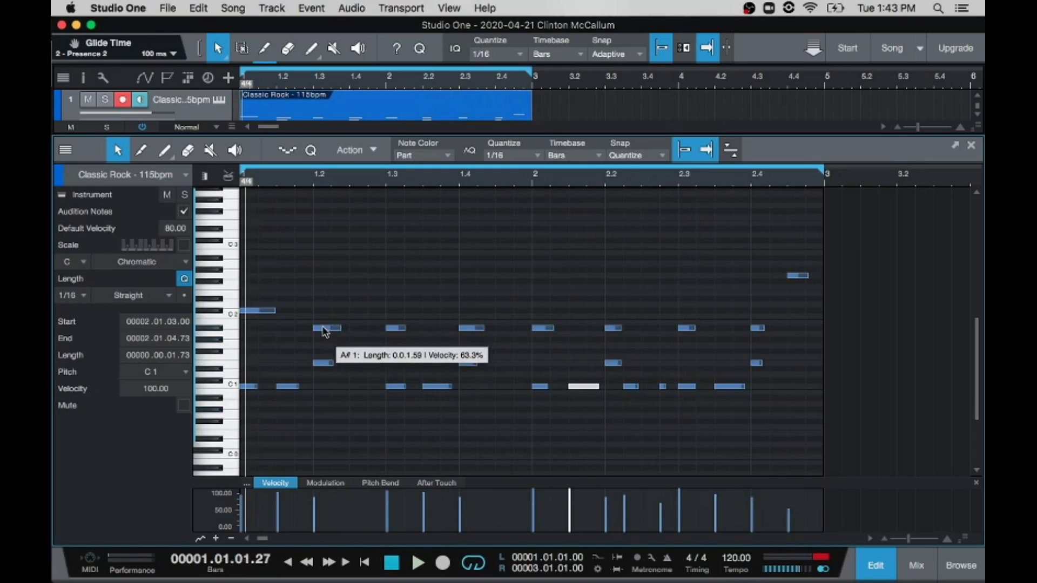
left_click(326, 328)
left_click(395, 329)
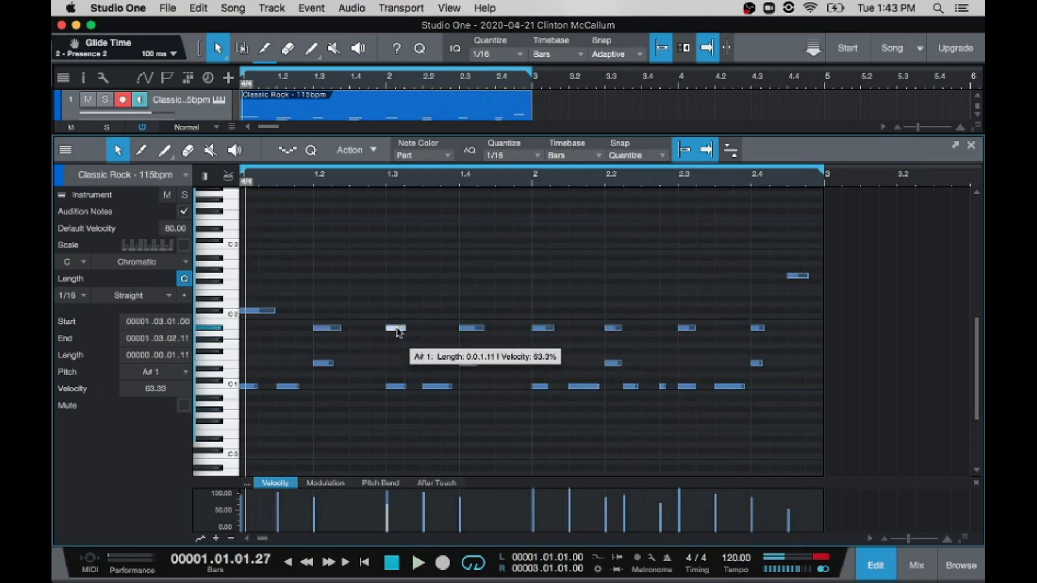
left_click(472, 328)
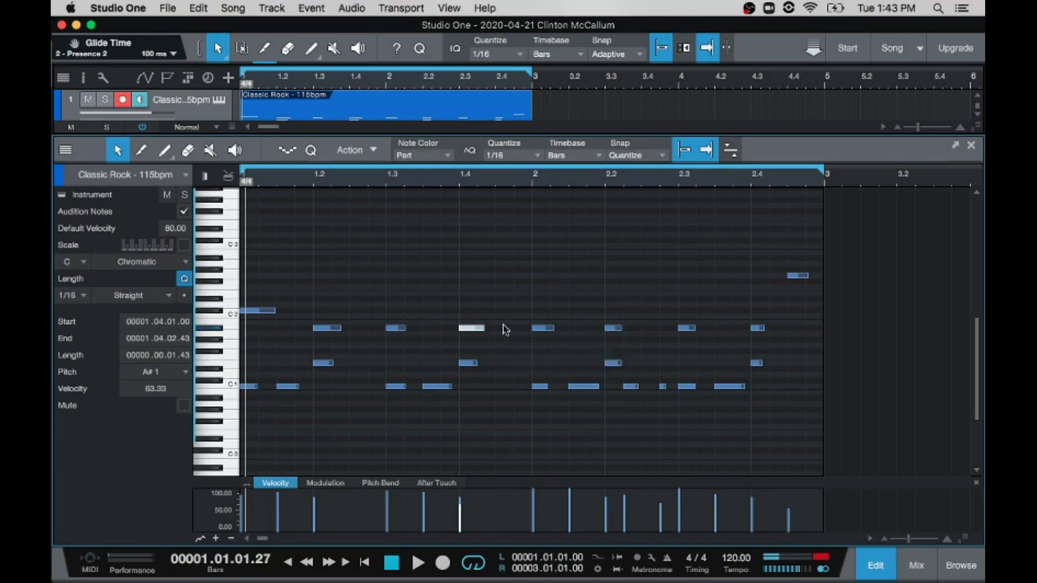
left_click(541, 328)
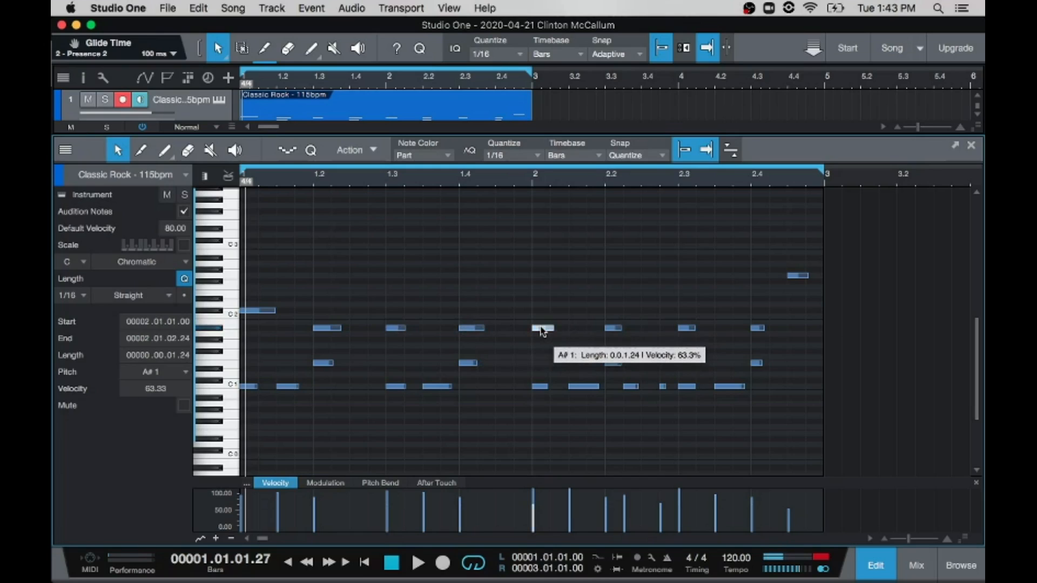
left_click(613, 328)
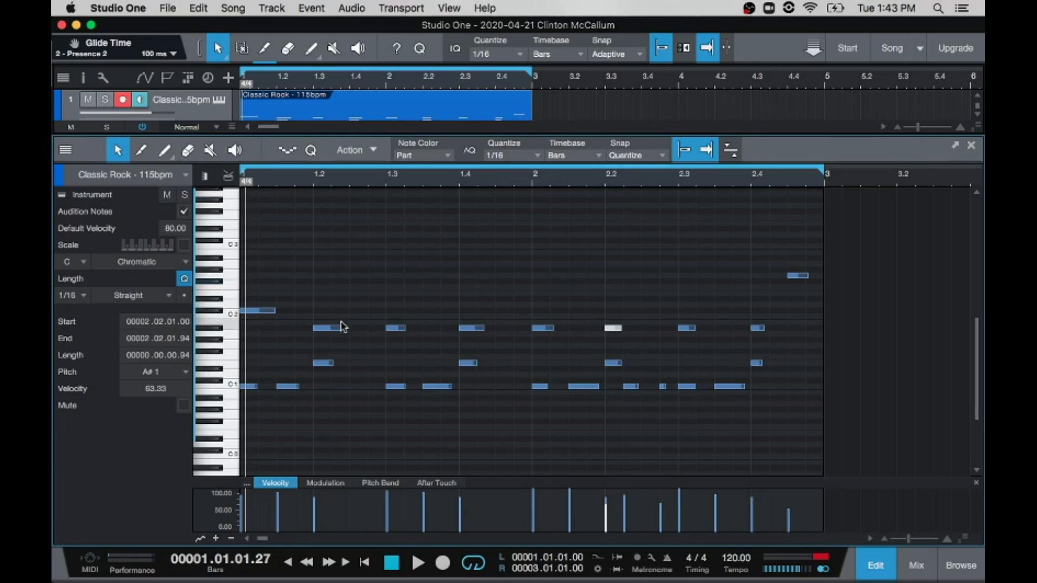
mouse_move(337, 334)
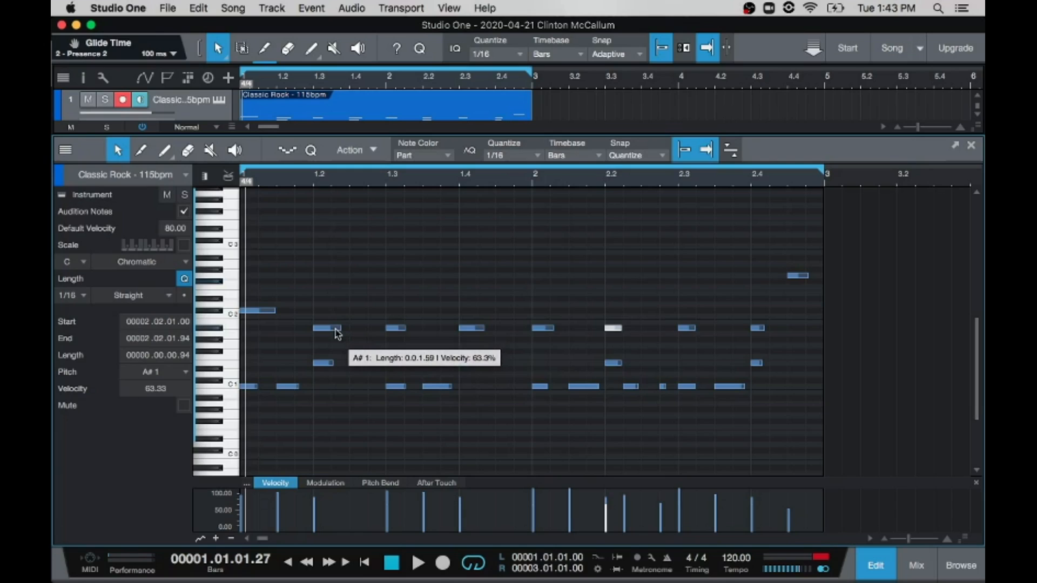
left_click(337, 333)
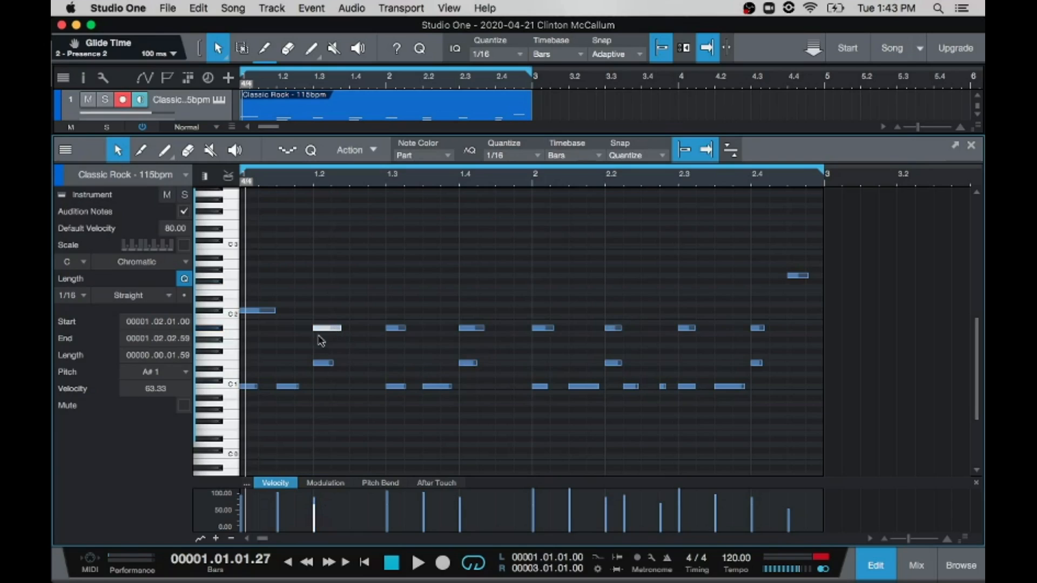
double_click(326, 334)
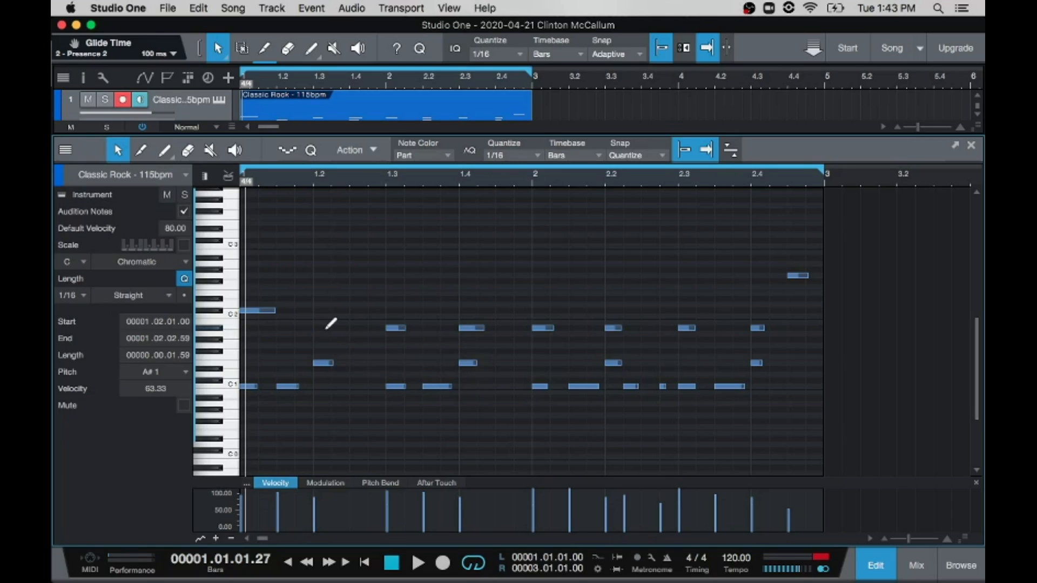
double_click(326, 328)
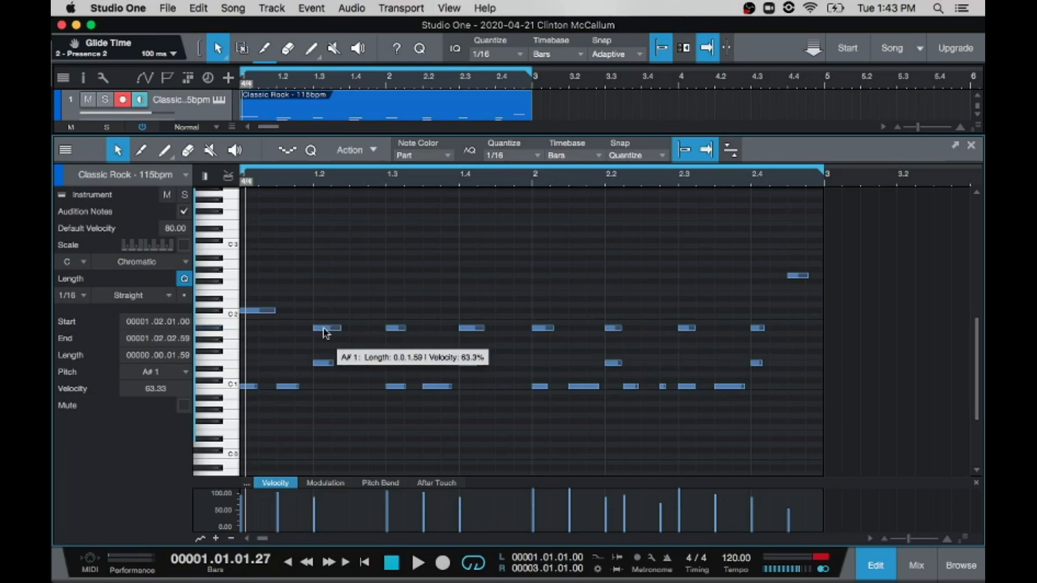
Step: Set the velocity of the A#1 notes at 1.2, 1.4, 2.2 and 2.4 to 100 and play the loop
left_click(331, 329)
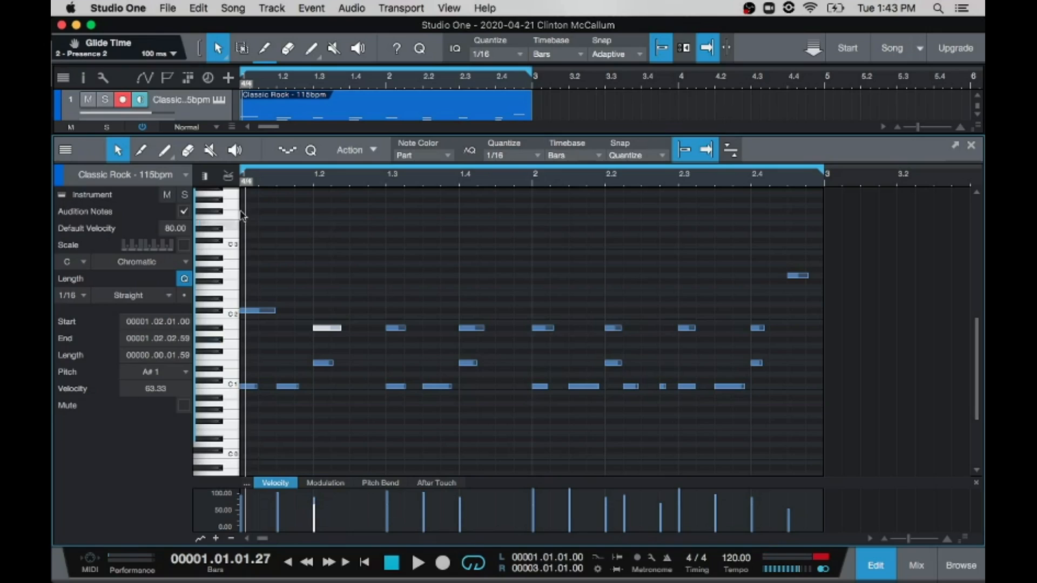
left_click(312, 52)
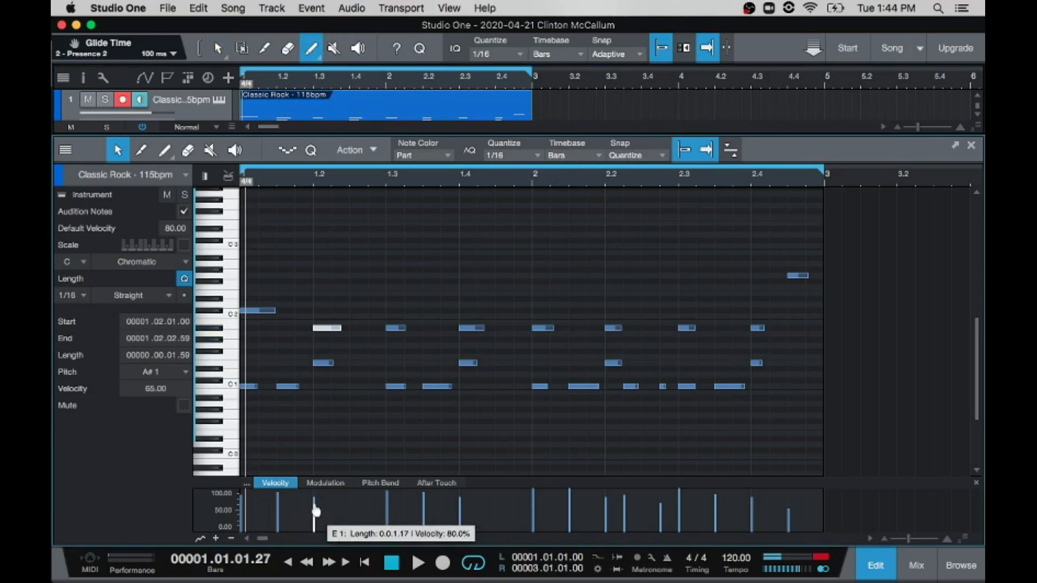
left_click_drag(316, 517, 308, 489)
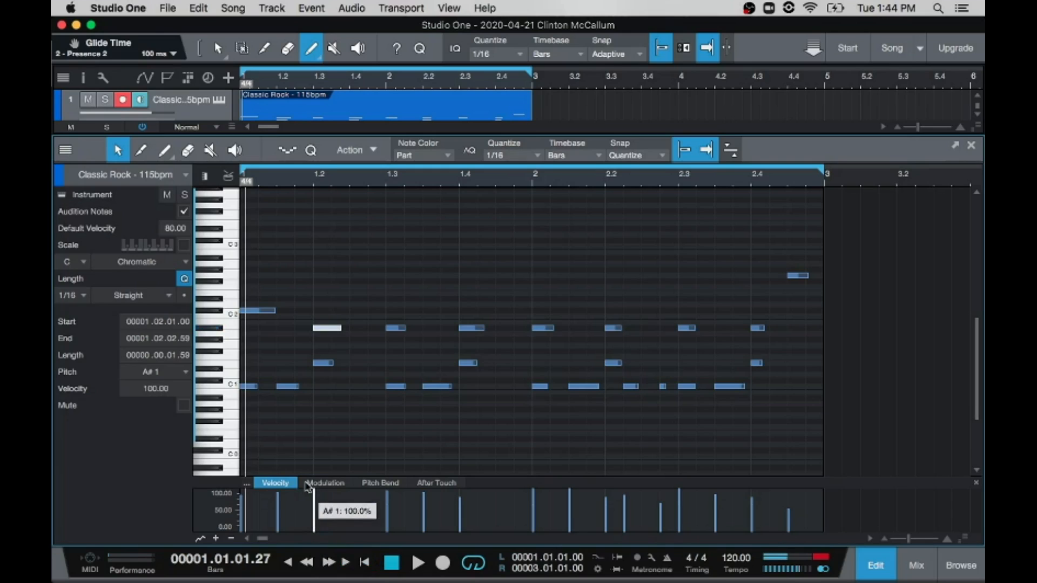
left_click(474, 328)
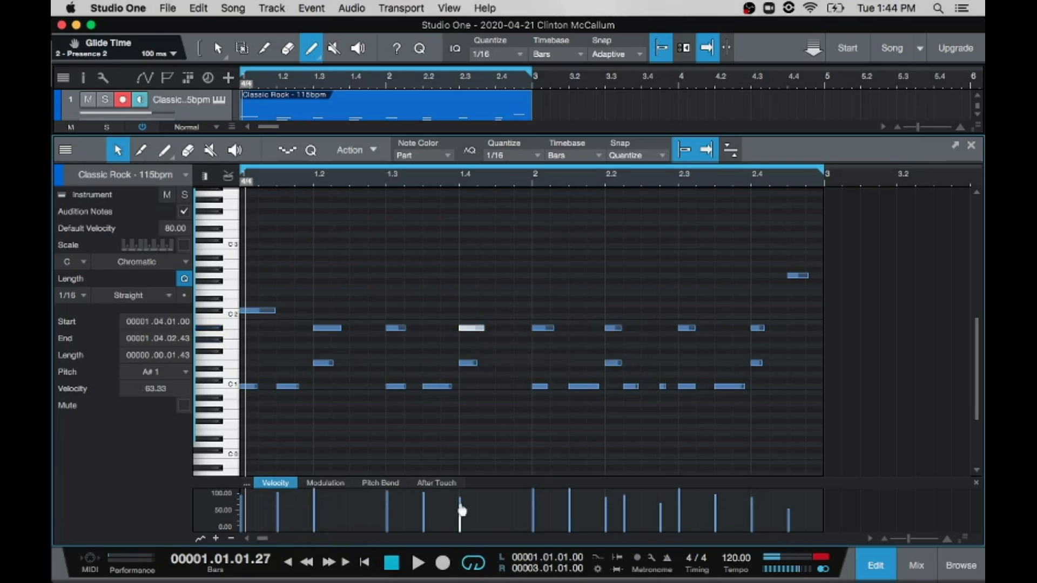
left_click_drag(460, 528, 459, 501)
left_click(613, 329)
left_click_drag(606, 527, 606, 489)
left_click(756, 329)
left_click_drag(752, 523, 752, 489)
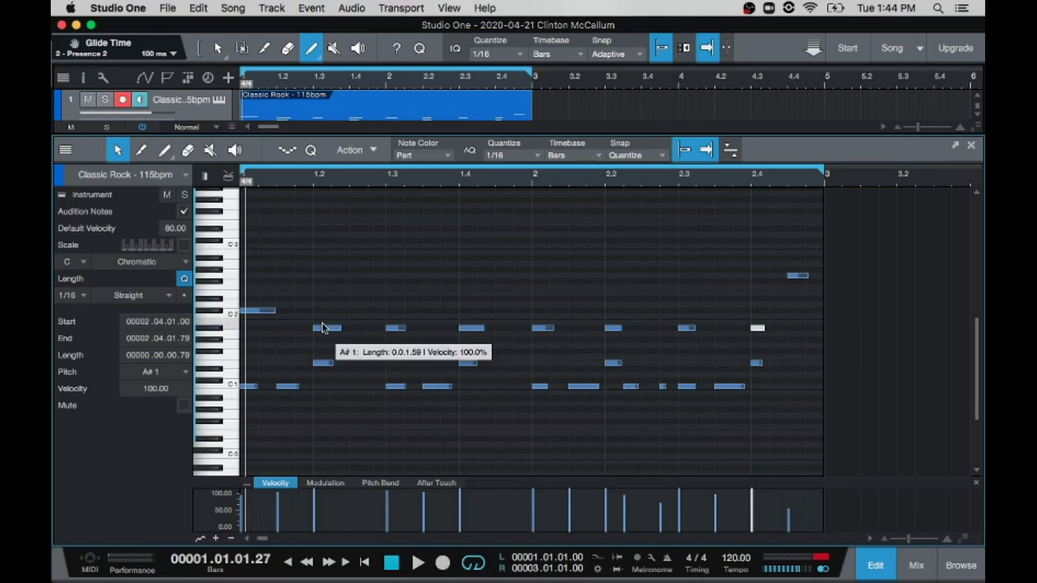
left_click(417, 563)
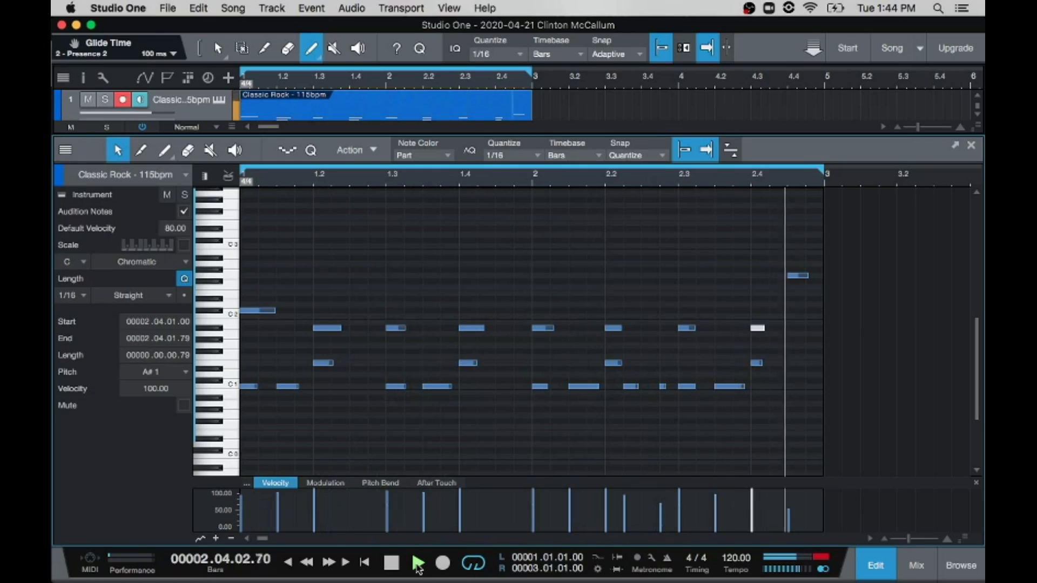
key("space")
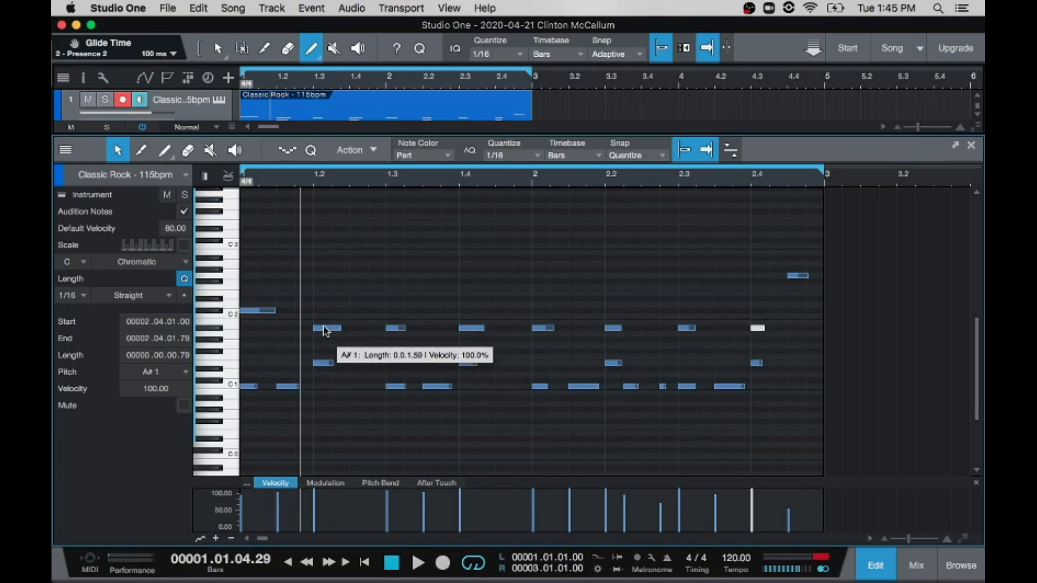
Step: Move the A#1 notes from 1.2, 1.4, 2.2 and 2.4 to 1.2.3, 1.4.3, 2.2.3 and 2.4.3 and play the loop
left_click_drag(325, 330, 360, 332)
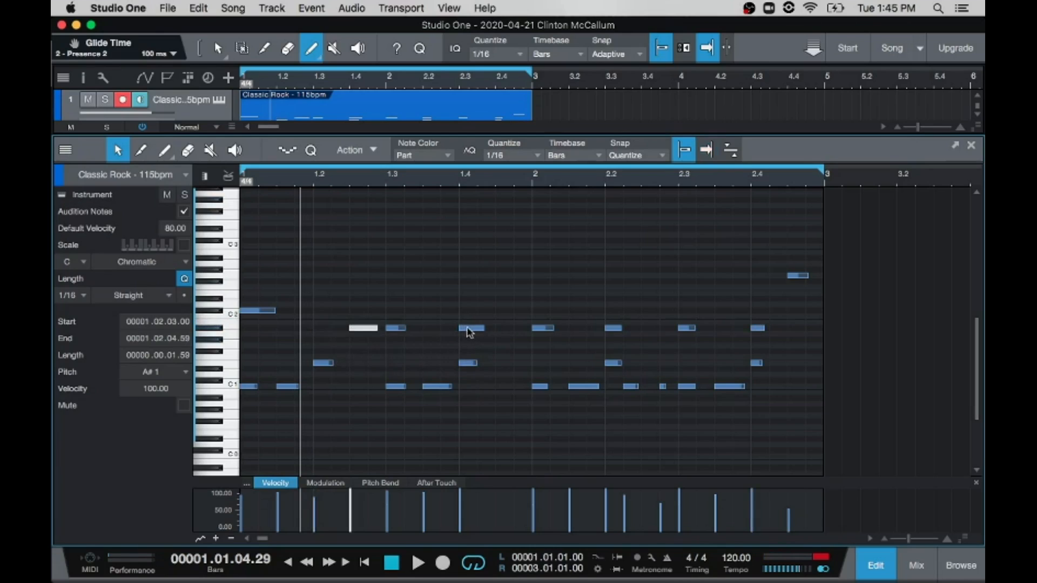
left_click_drag(471, 330, 502, 331)
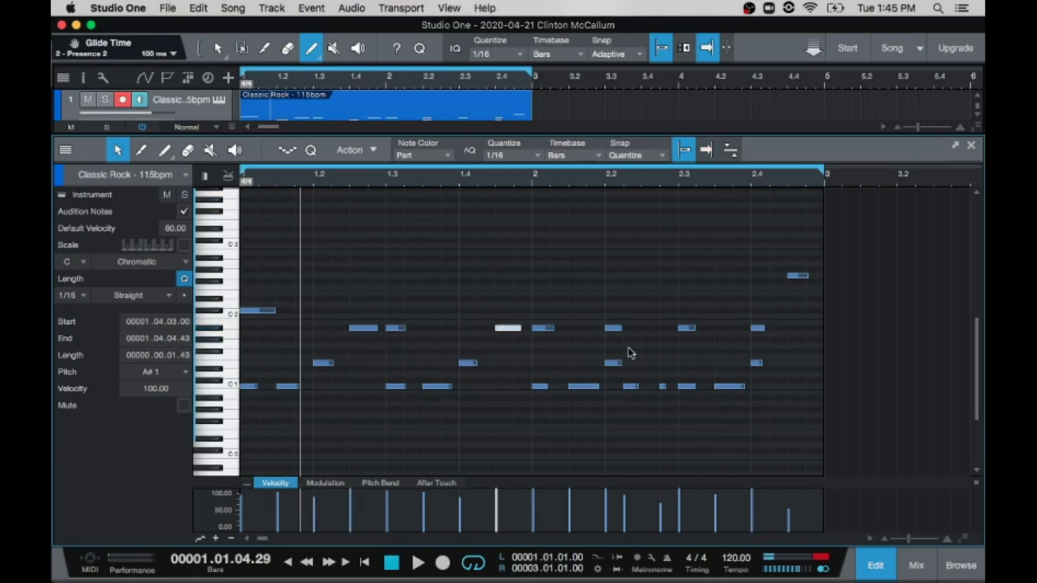
left_click_drag(617, 332, 653, 331)
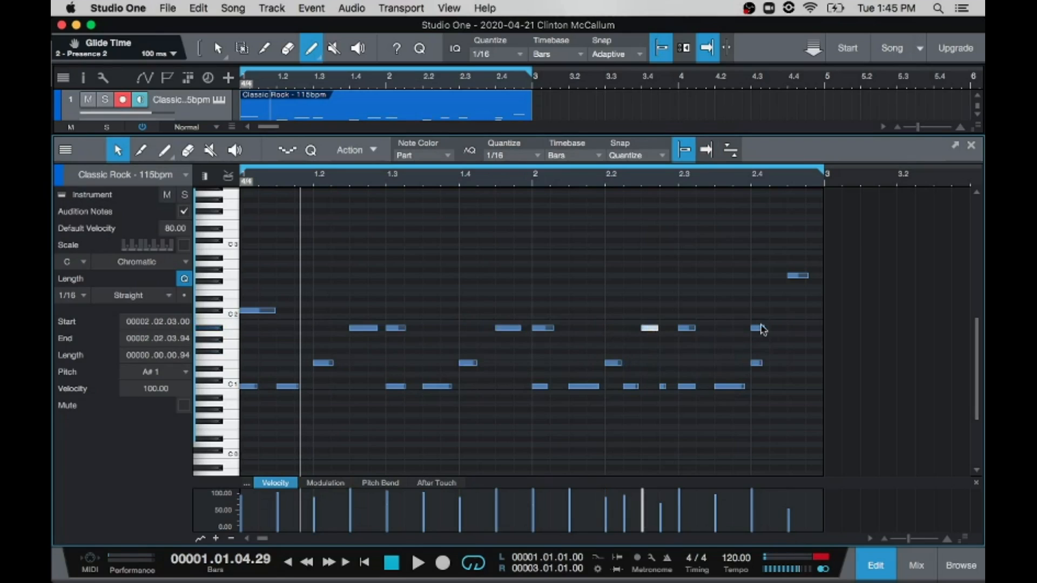
left_click_drag(756, 329, 795, 334)
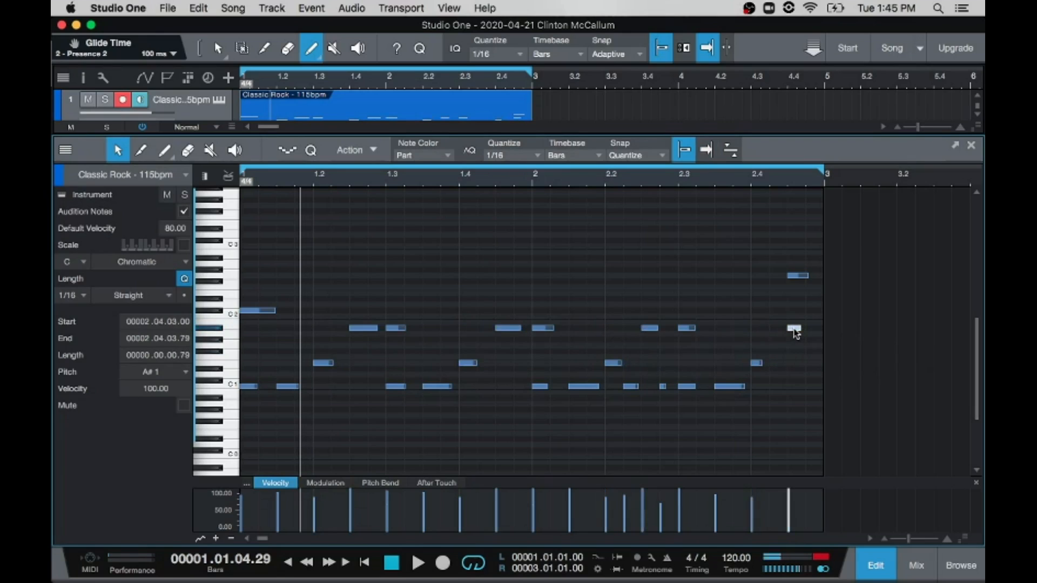
left_click(417, 563)
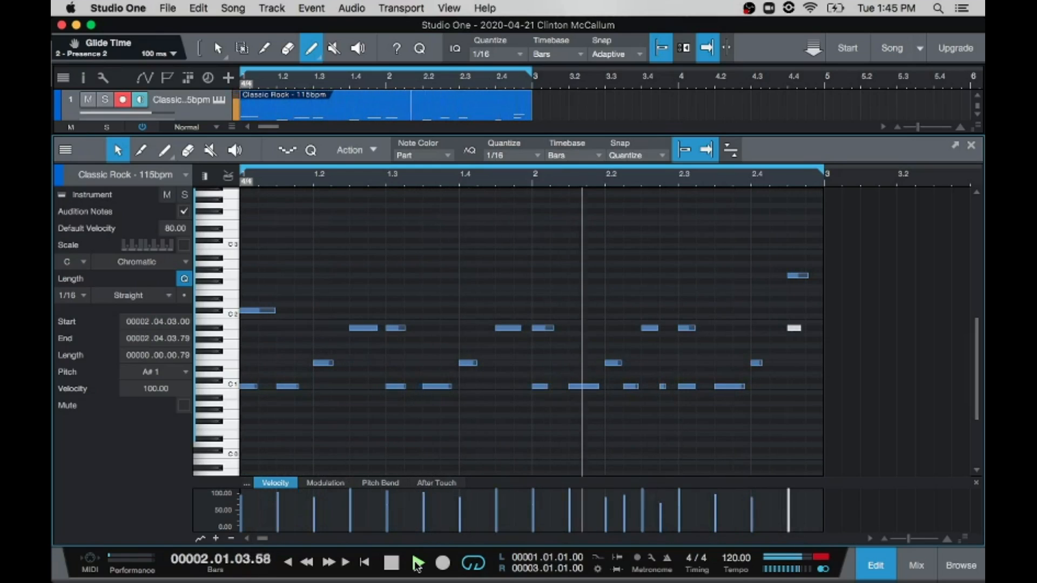
left_click(418, 563)
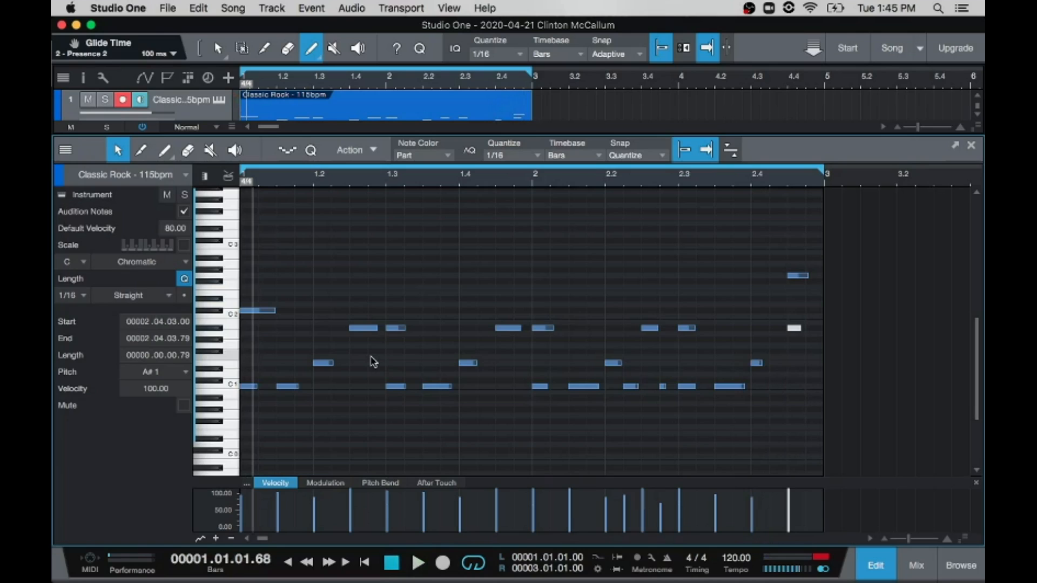
Step: Audition the A#1 key and repeatedly audition the G#1 key on the editor's keyboard
left_click(219, 328)
left_click(212, 341)
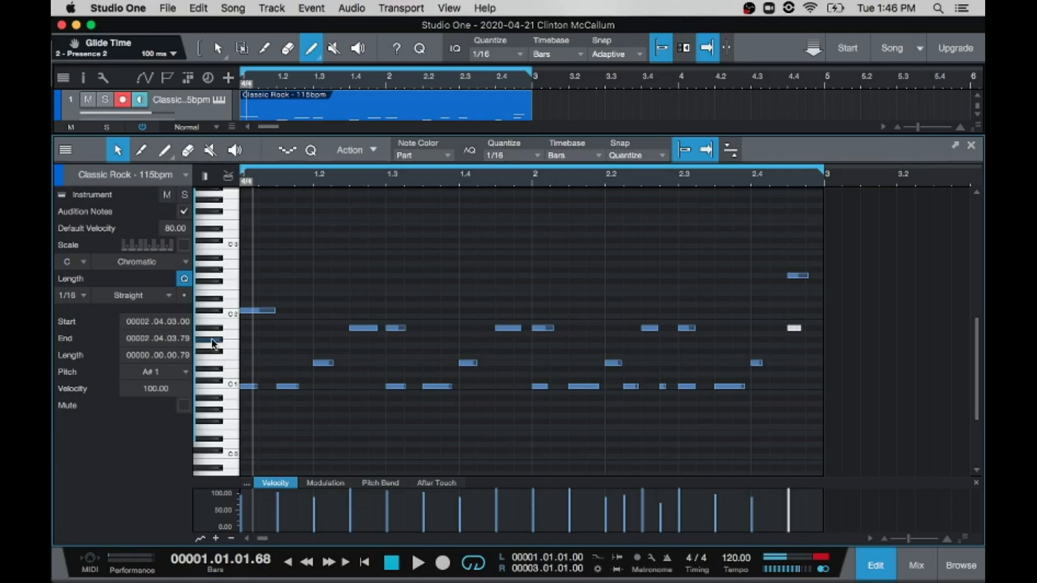
left_click(212, 341)
left_click(212, 342)
left_click(212, 343)
left_click(213, 343)
left_click(212, 341)
left_click(213, 344)
Step: Delete all A#1 notes from the loop and audition the G#1 key
left_click_drag(333, 323, 816, 334)
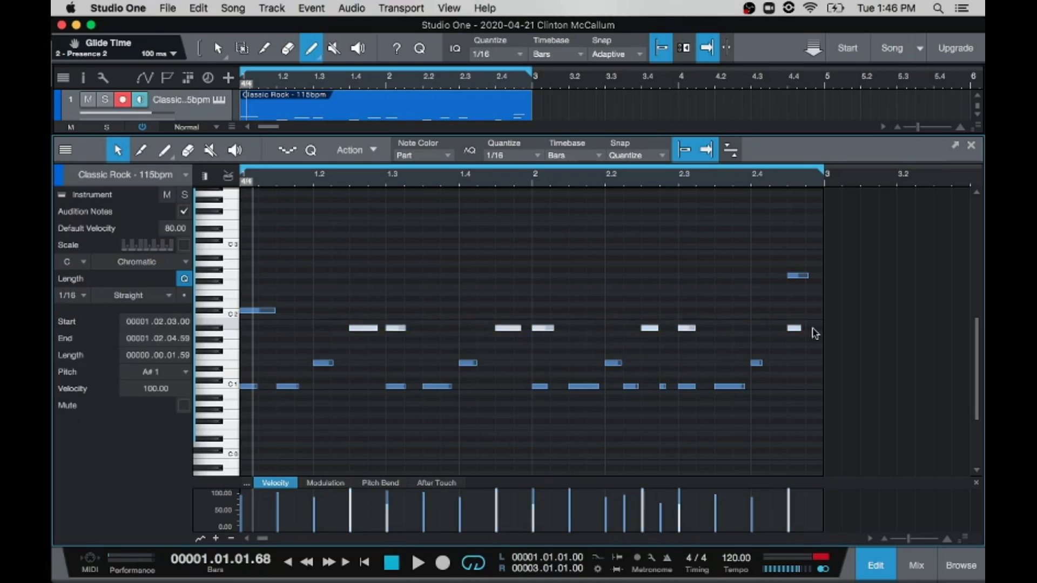
key("Delete")
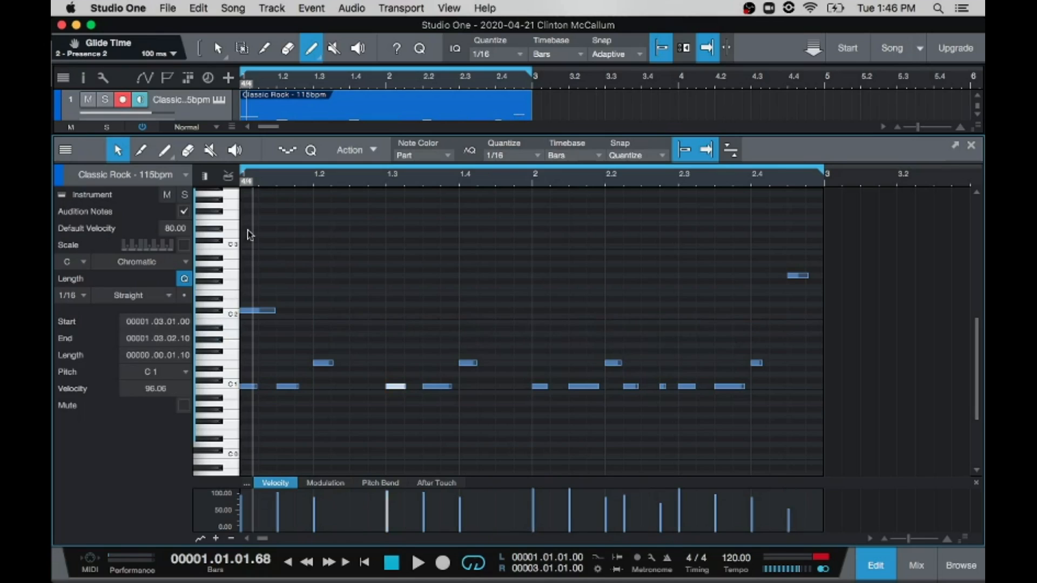
left_click(217, 341)
Step: Draw four G#1 sixteenth notes filling the first beat, at 1.1.1, 1.1.2, 1.1.3 and 1.1.4
left_click(249, 339)
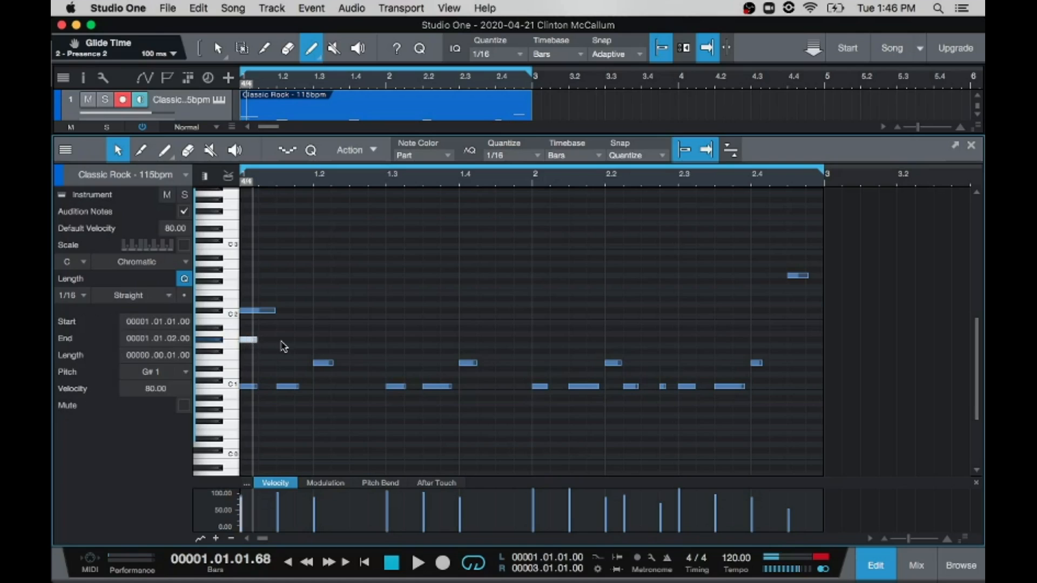
left_click(283, 340)
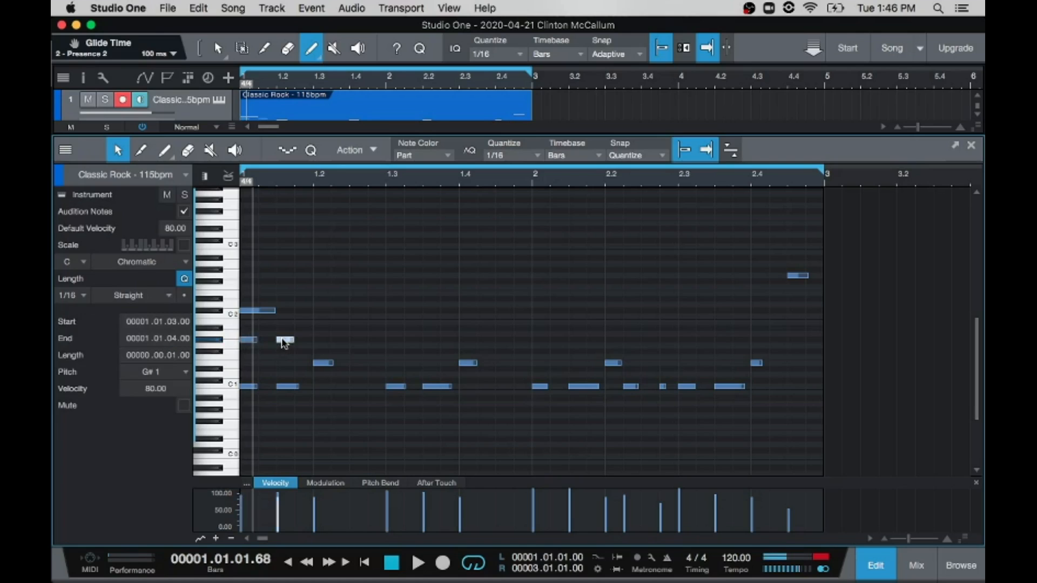
left_click(268, 339)
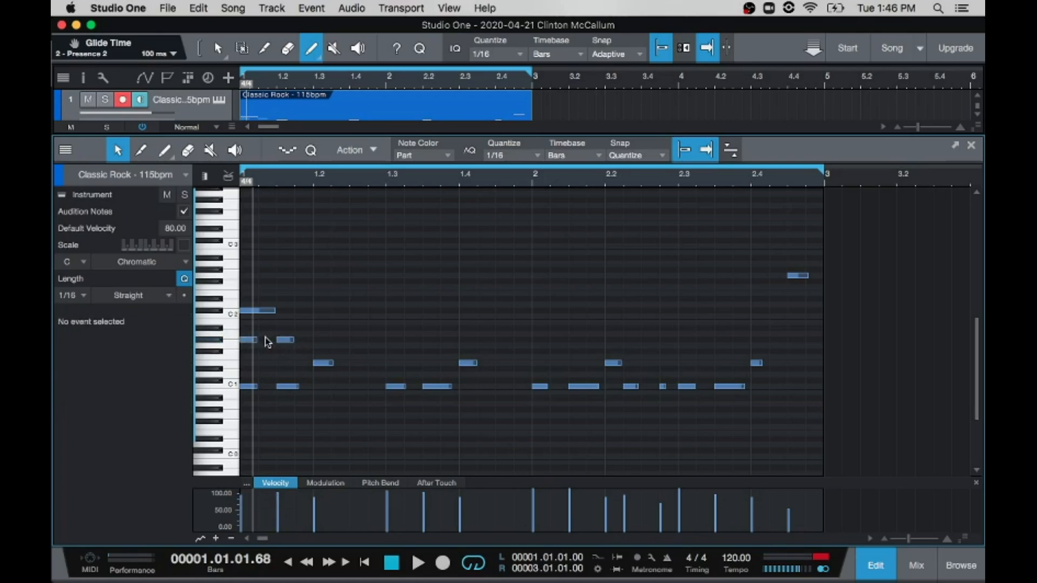
left_click(302, 340)
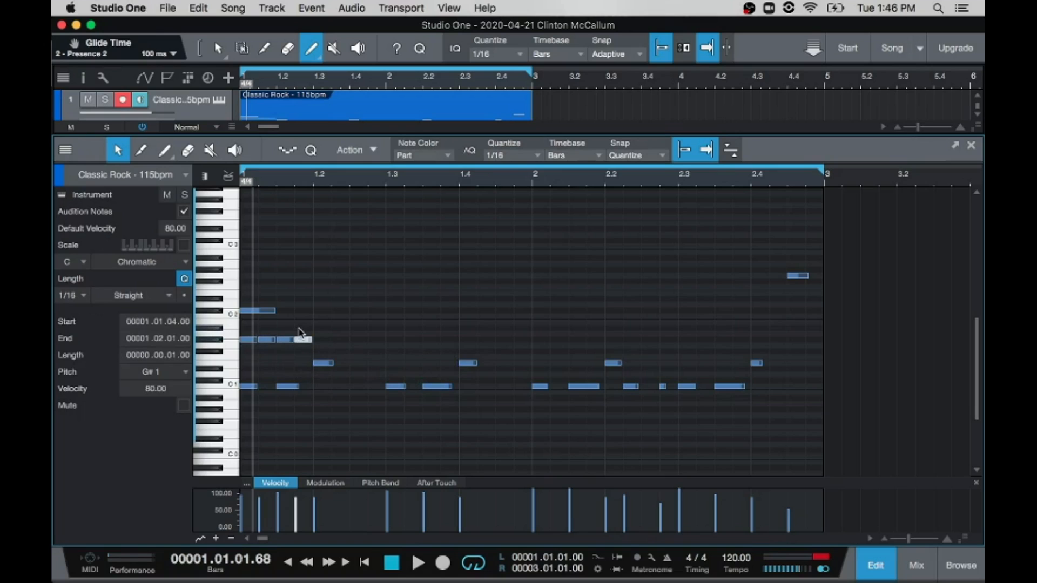
Step: Duplicate the first beat's four G#1 sixteenth notes onto beats 1.2, 1.3 and 1.4
left_click_drag(300, 332, 312, 352)
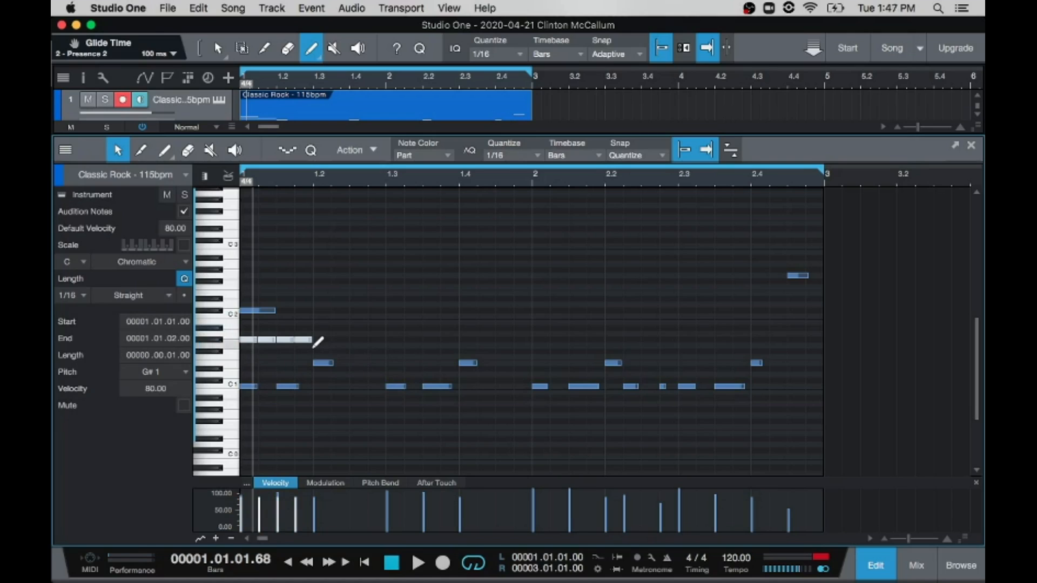
left_click(315, 184)
key("d")
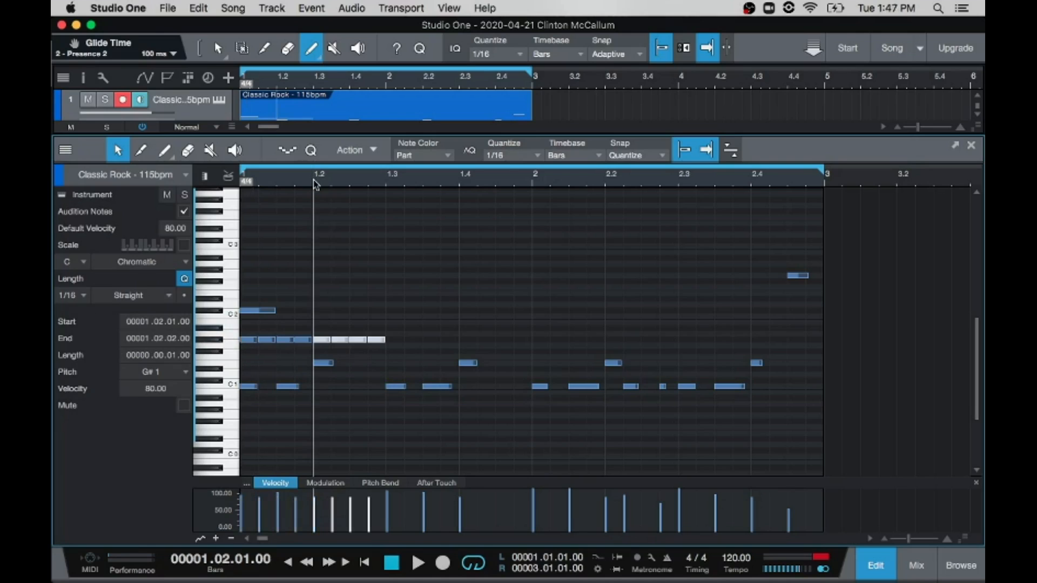
left_click(389, 183)
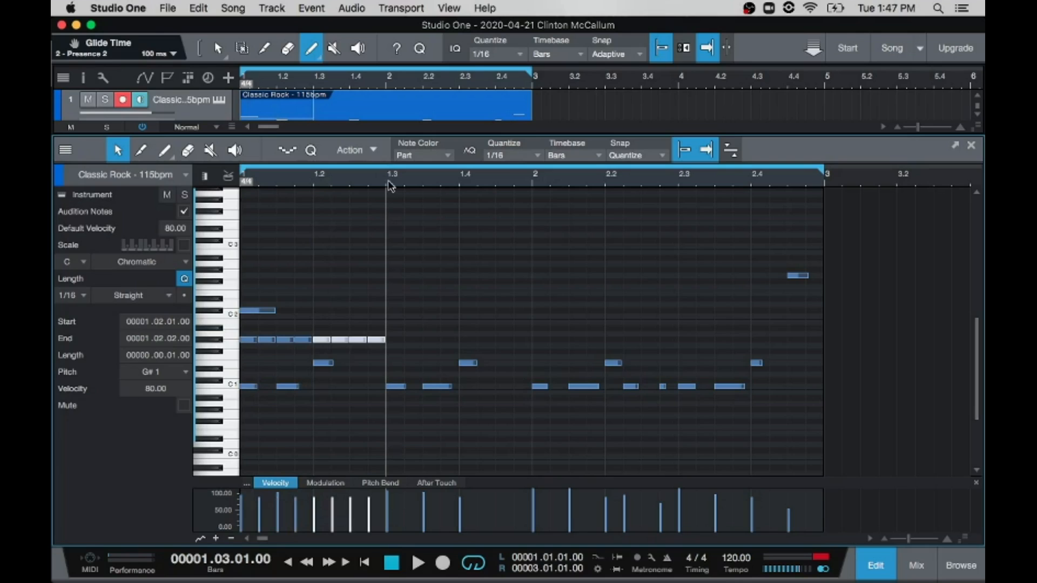
key("d")
left_click(460, 184)
key("d")
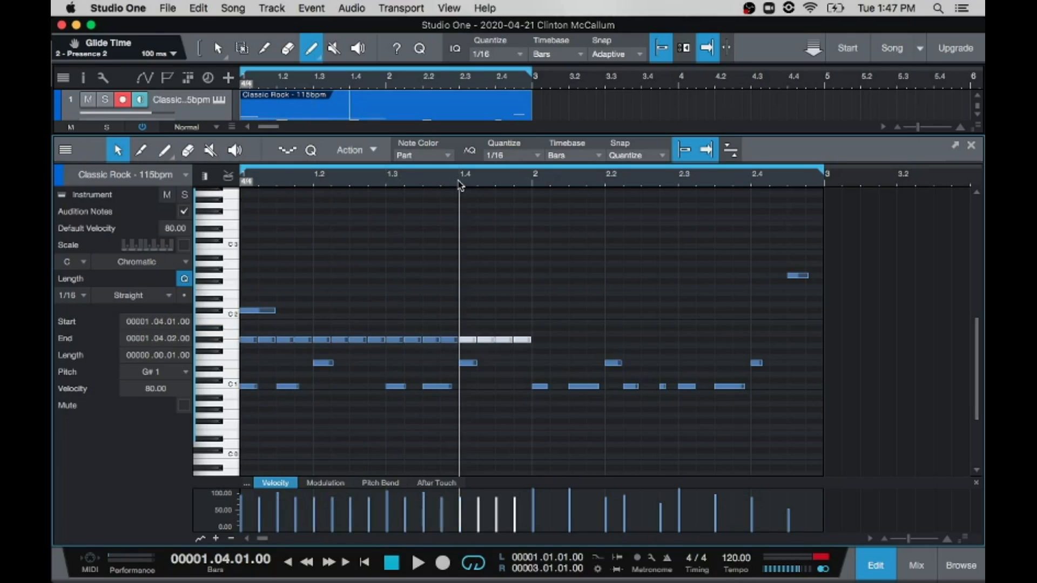
Step: Duplicate the four G#1 sixteenth notes onto beats 2.1, 2.2, 2.3 and 2.4, then play the loop
left_click(534, 184)
key("d")
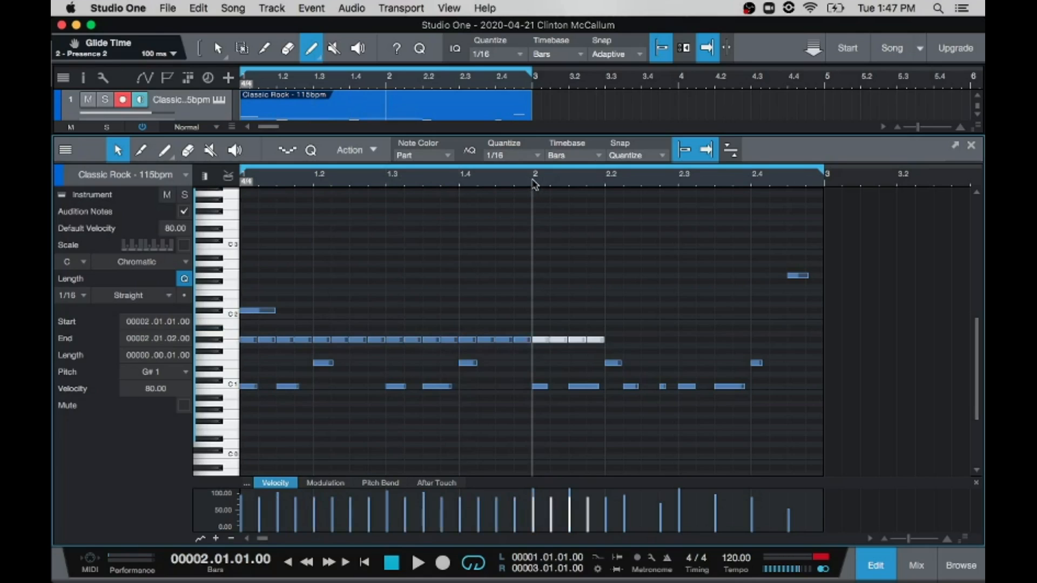
left_click(608, 184)
key("d")
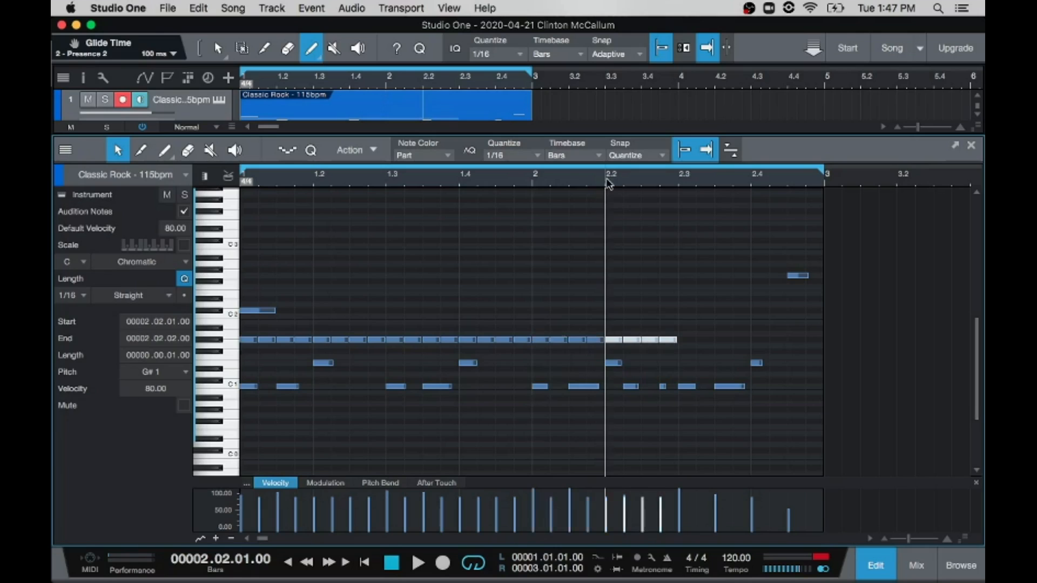
left_click(680, 183)
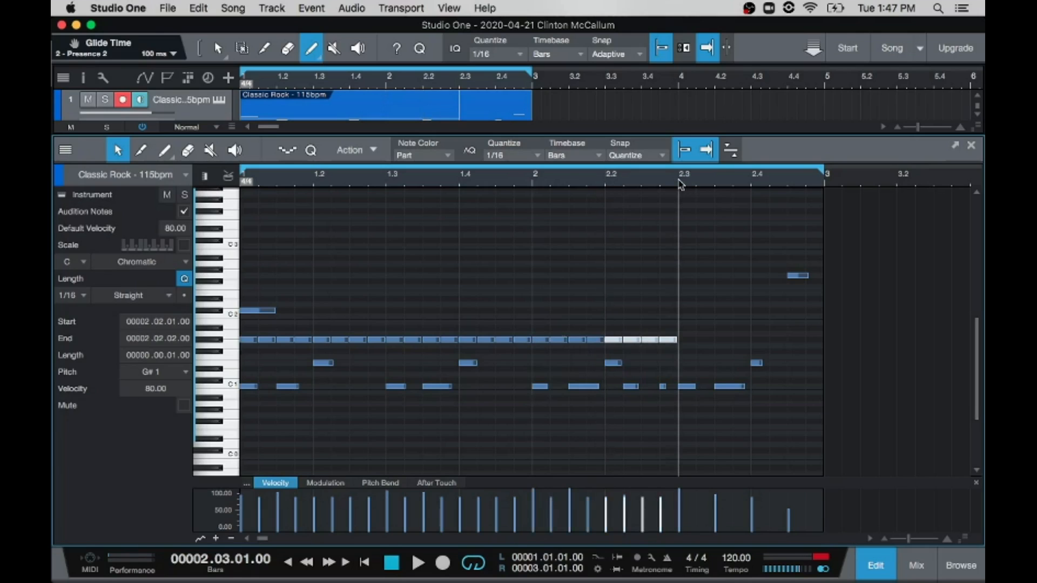
key("d")
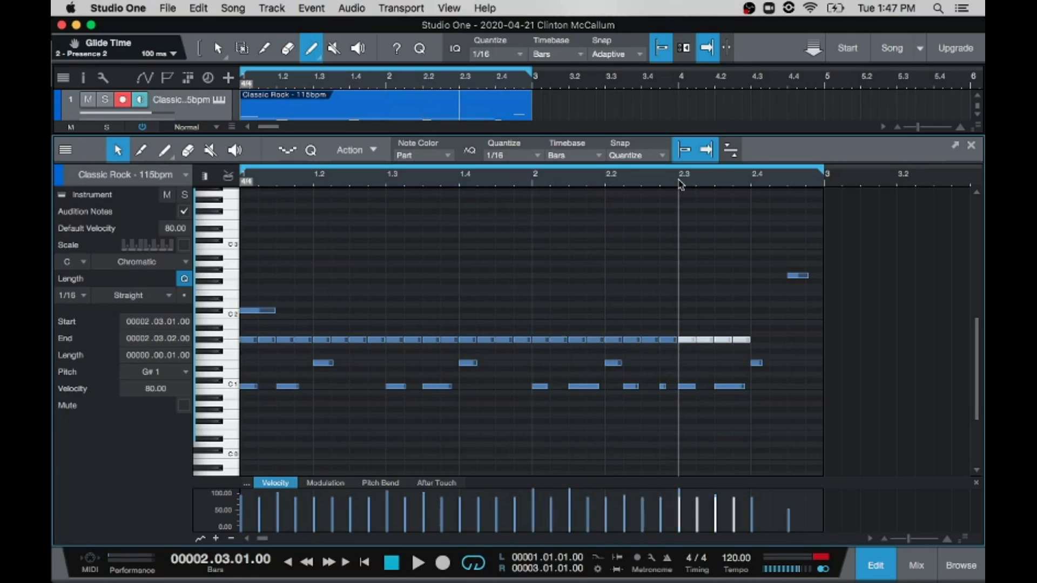
left_click(752, 183)
key("d")
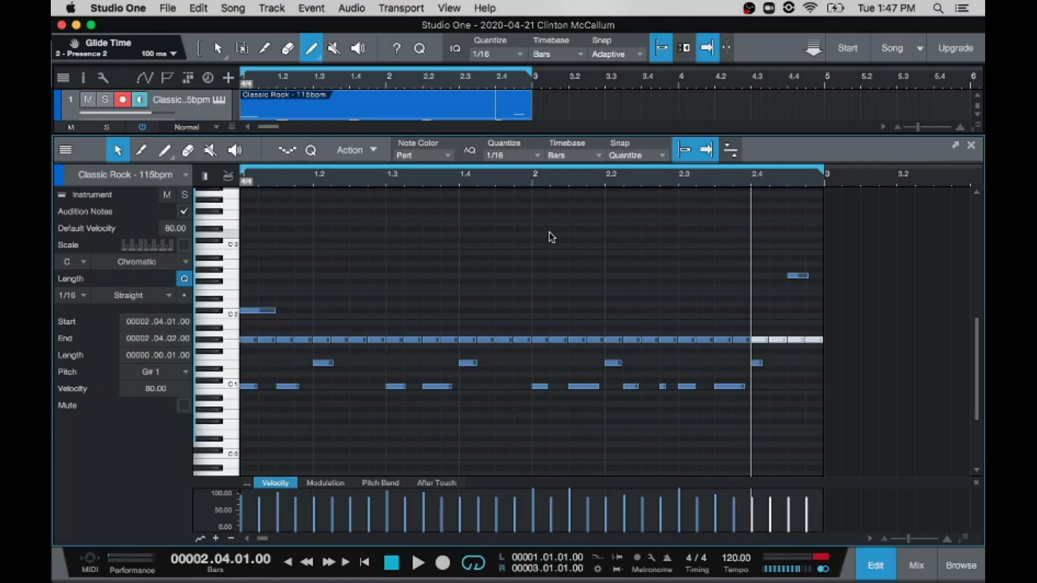
key("space")
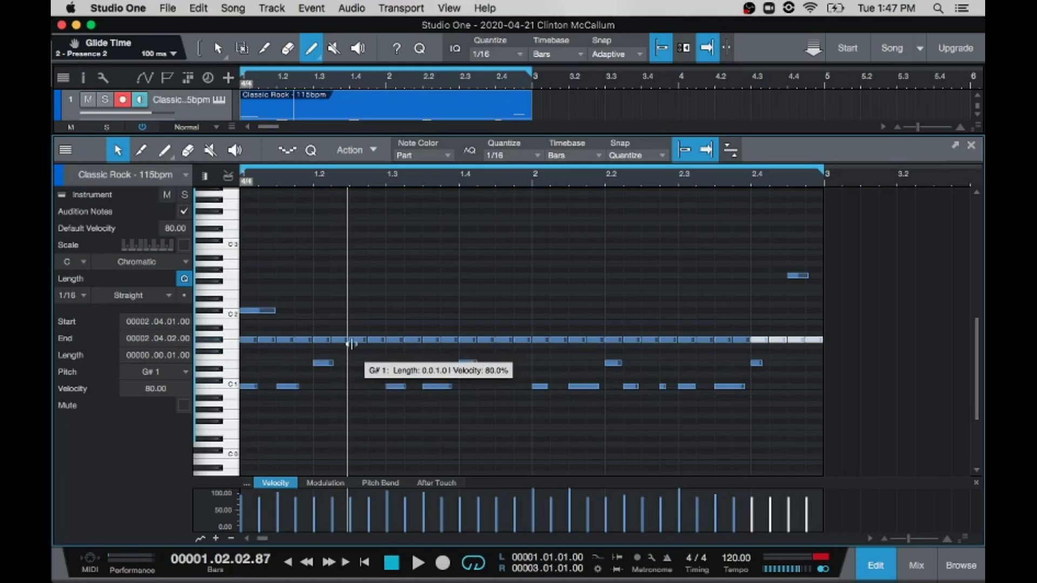
Step: Raise the velocity of the G#1 notes at 1.2.3, 1.4.3 and 2.2.3 to 100
left_click(351, 341)
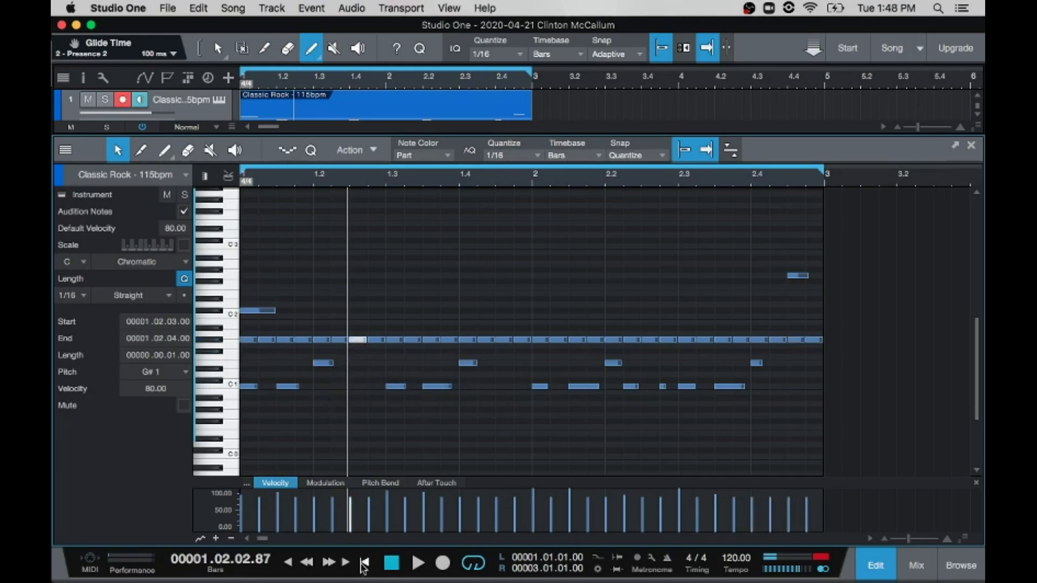
left_click_drag(350, 511, 351, 507)
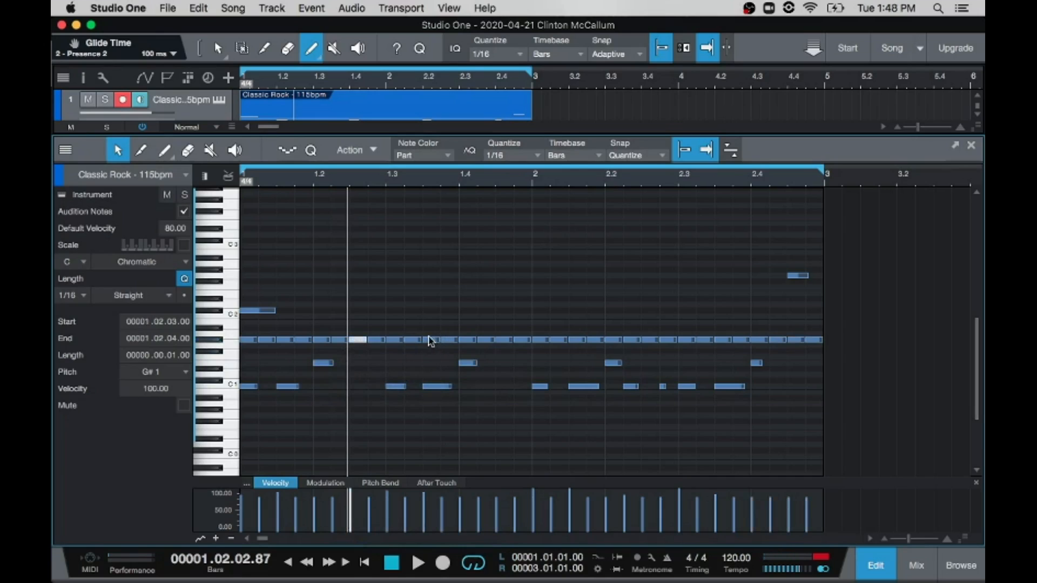
left_click(501, 340)
left_click_drag(496, 524, 495, 491)
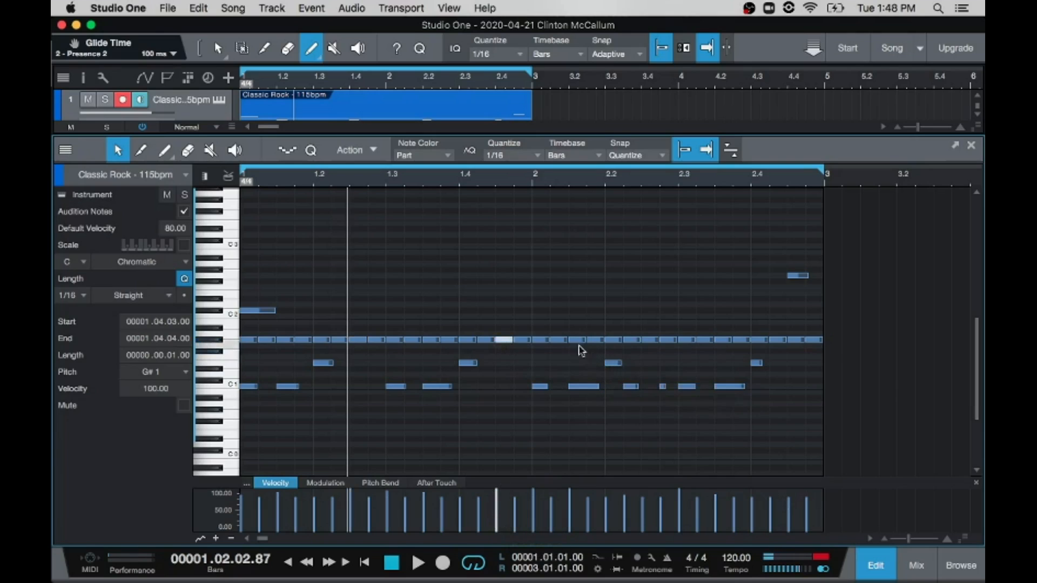
left_click(649, 340)
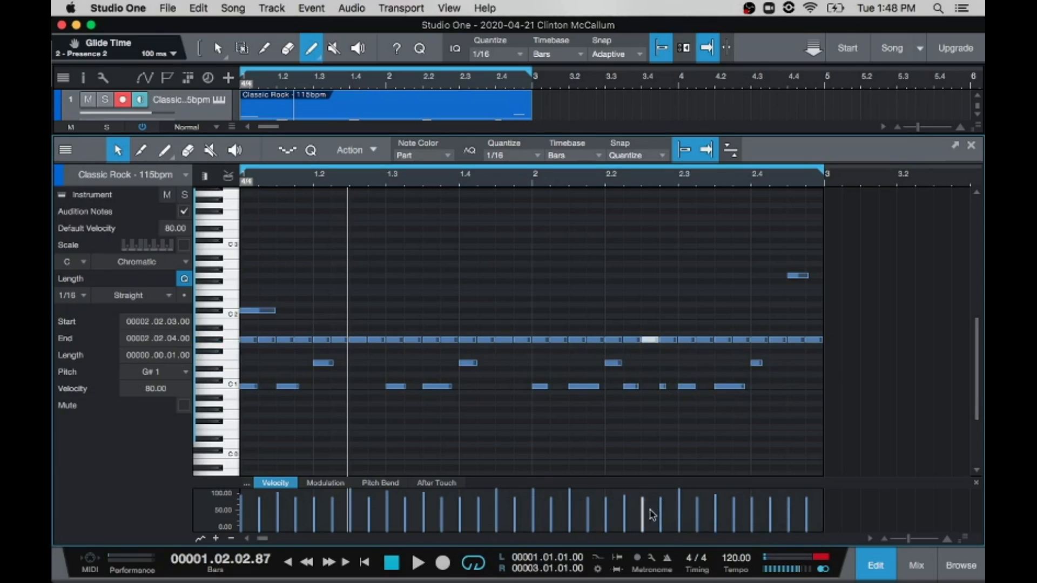
left_click_drag(641, 508, 641, 489)
Step: Raise the velocity of the G#1 notes at 2.4.2, 2.4.4 and 1.1.3 to 100 and play the loop
left_click(776, 340)
left_click_drag(771, 511, 771, 489)
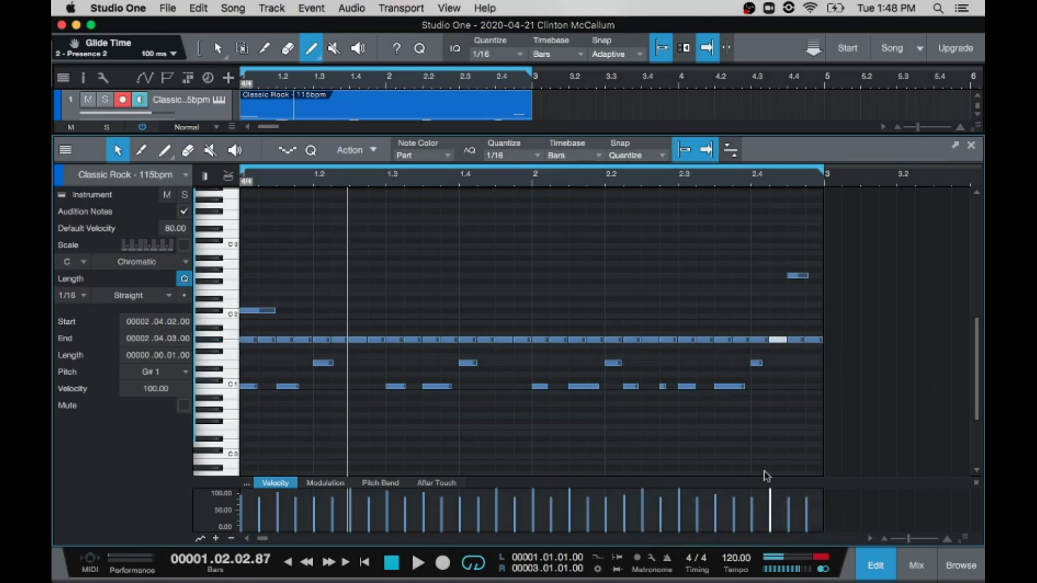
left_click(813, 339)
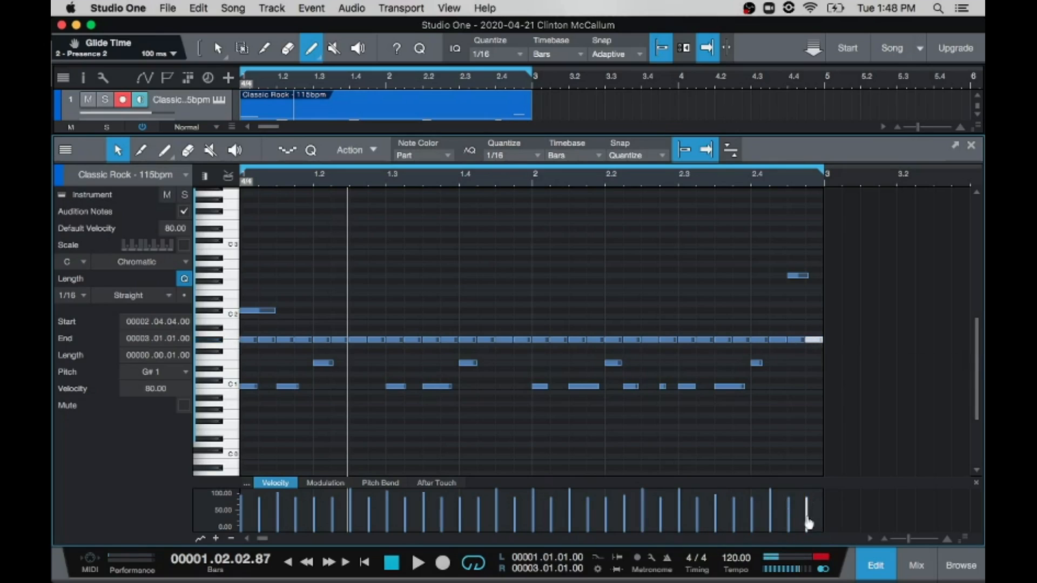
left_click_drag(806, 511, 806, 489)
left_click(281, 339)
left_click_drag(279, 517, 278, 483)
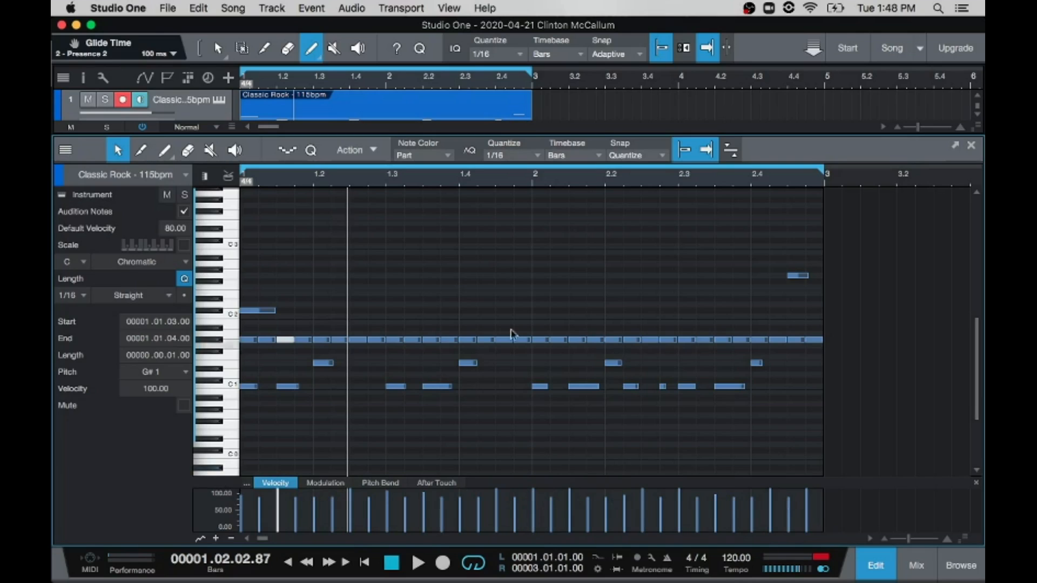
left_click(540, 340)
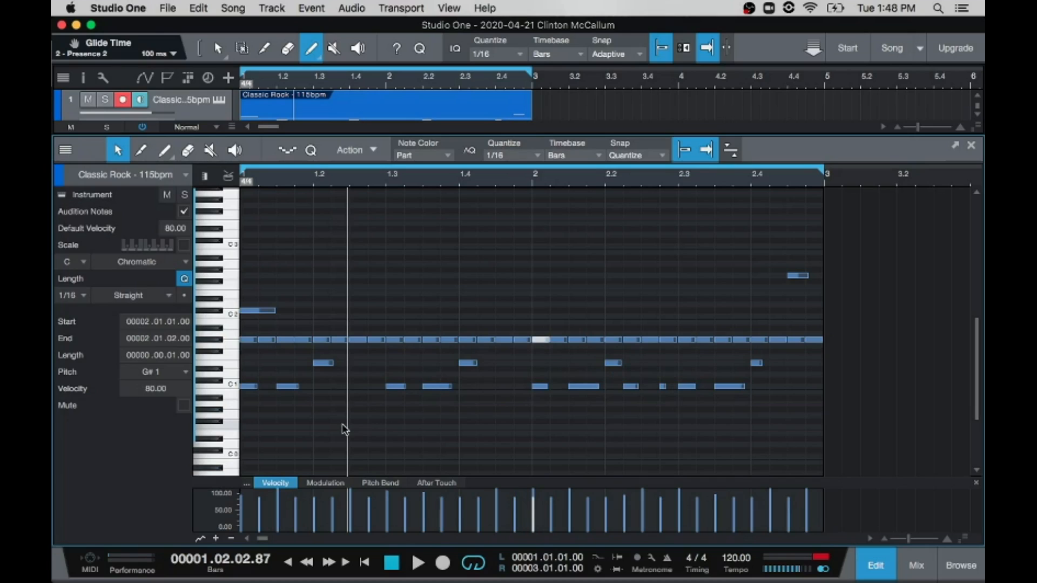
key("space")
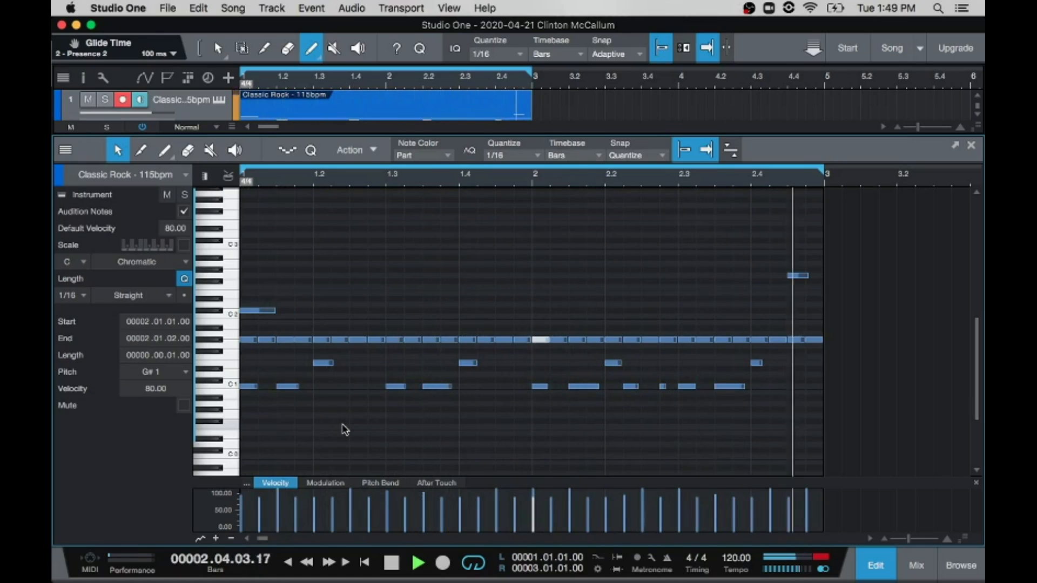
key("space")
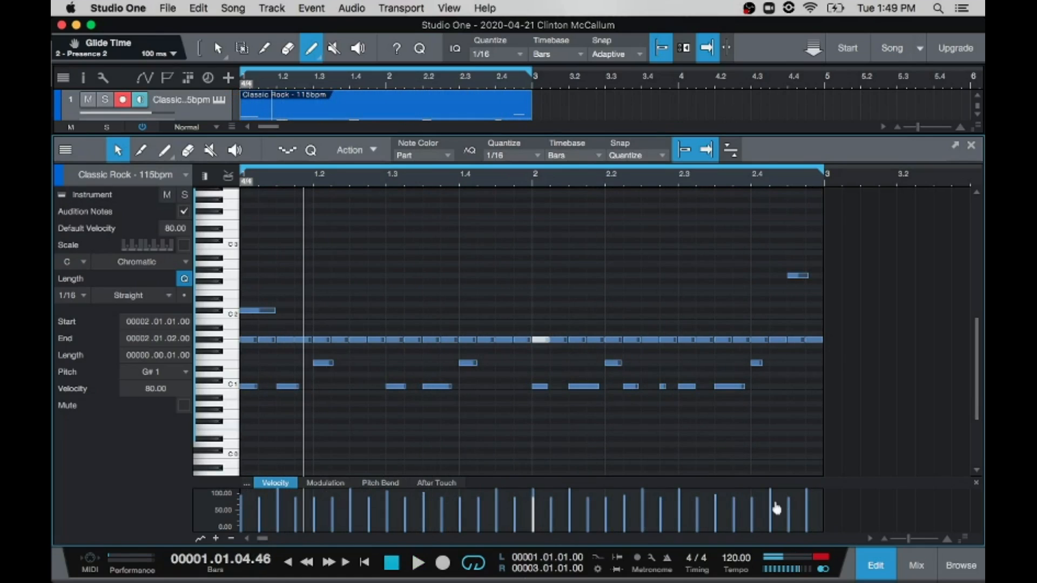
Step: Lower the G#1 velocities at 2.4.3 and 2.4.1, the latter to 55, and raise the one at 2.3.4 to about 100
left_click_drag(789, 513, 753, 510)
left_click(759, 340)
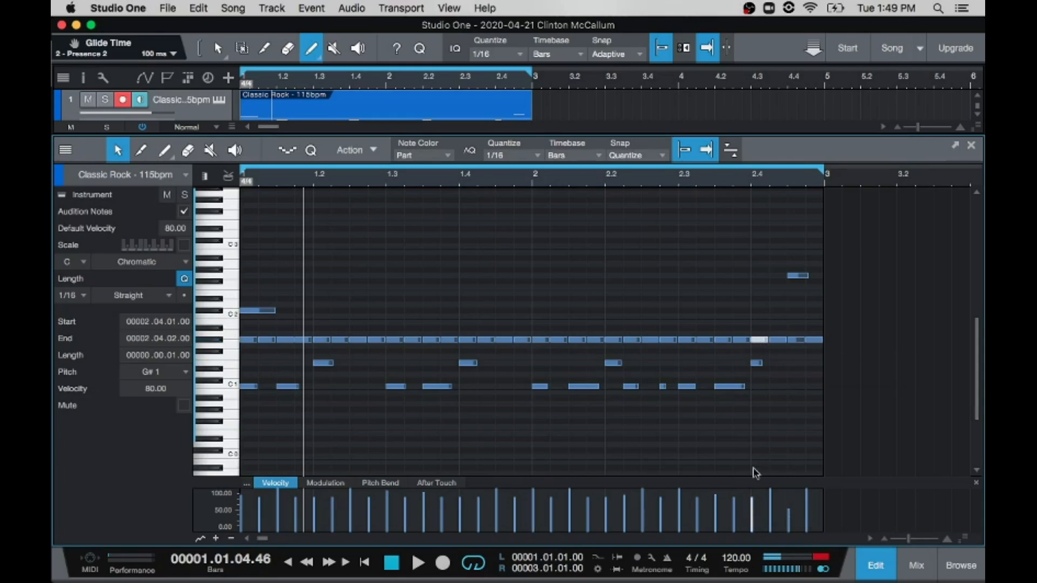
mouse_move(752, 517)
left_mouse_down()
mouse_move(754, 530)
mouse_move(749, 518)
left_mouse_up()
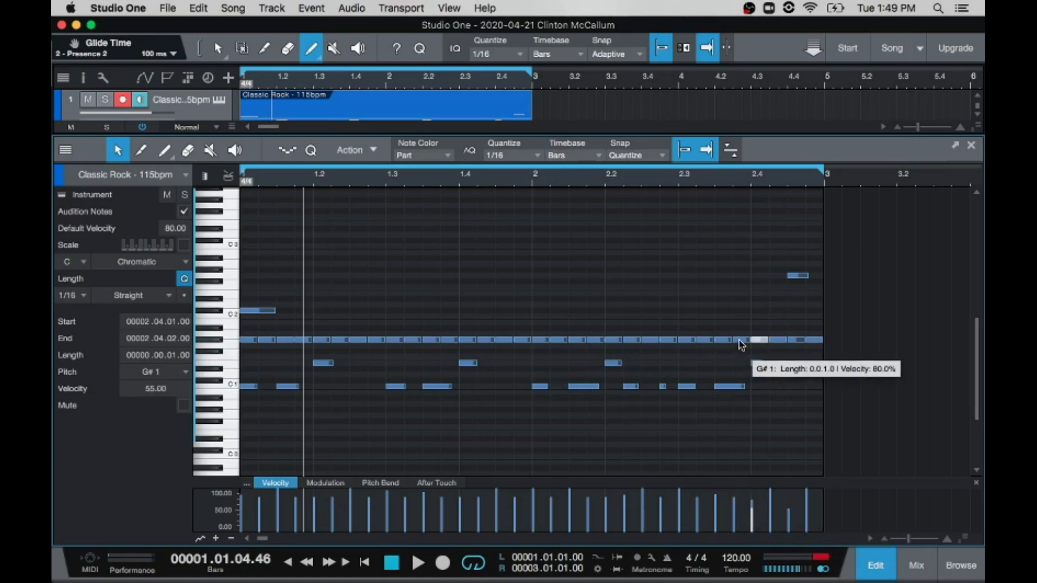
left_click(741, 340)
left_click_drag(735, 517, 734, 497)
Step: Change the velocity of the G#1 note at 2.3.3 and set the one at 2.3.2 to 93.33
left_click(721, 340)
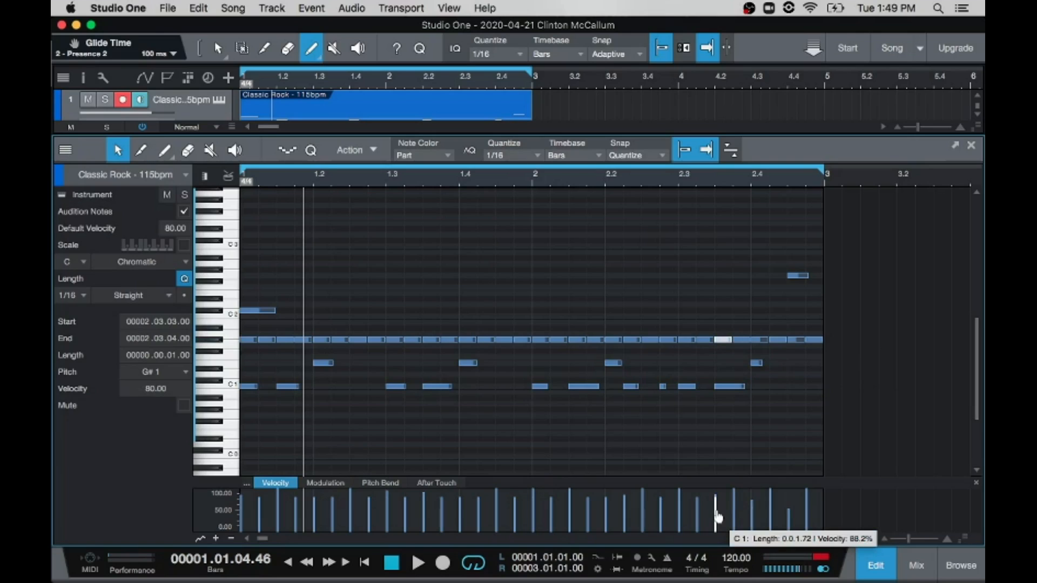
left_click_drag(717, 517, 717, 528)
left_click(703, 340)
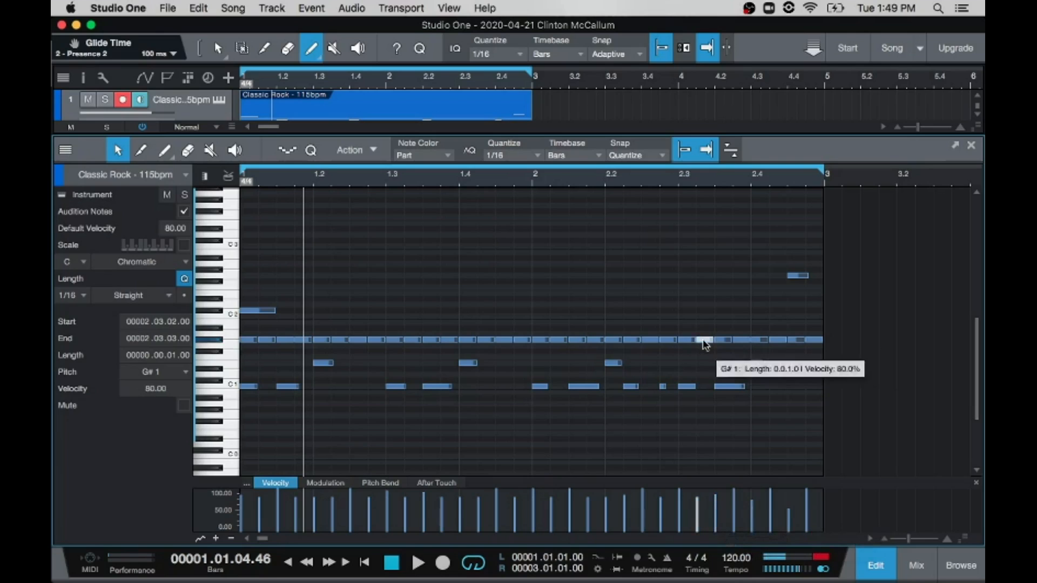
left_click_drag(696, 519, 698, 508)
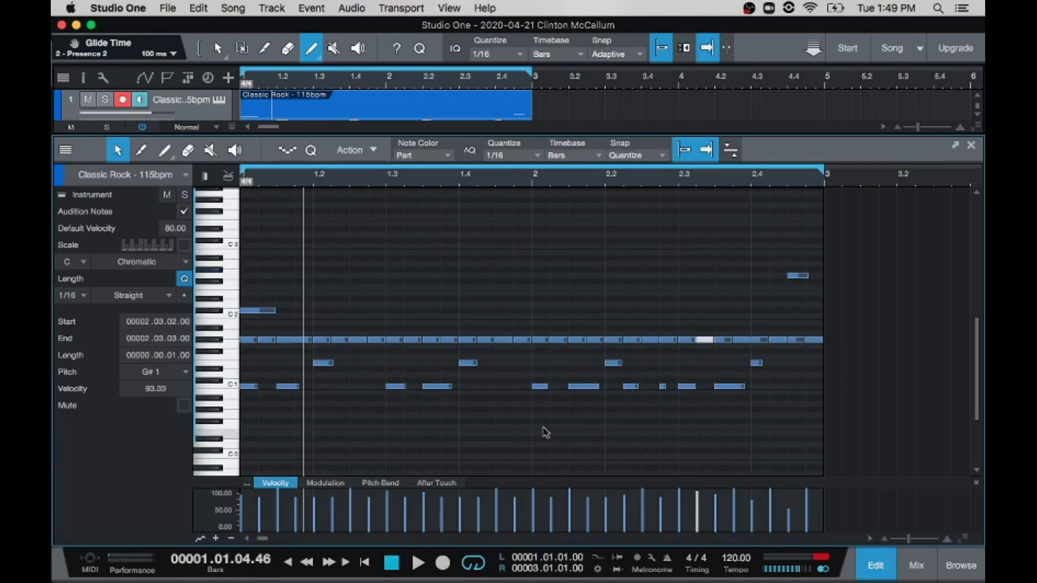
Step: Set beat 1.4's G#1 velocities to 45 at 1.4.1, 100 at 1.4.2, about 45 at 1.4.3 and 100 at 1.4.4
left_click(460, 339)
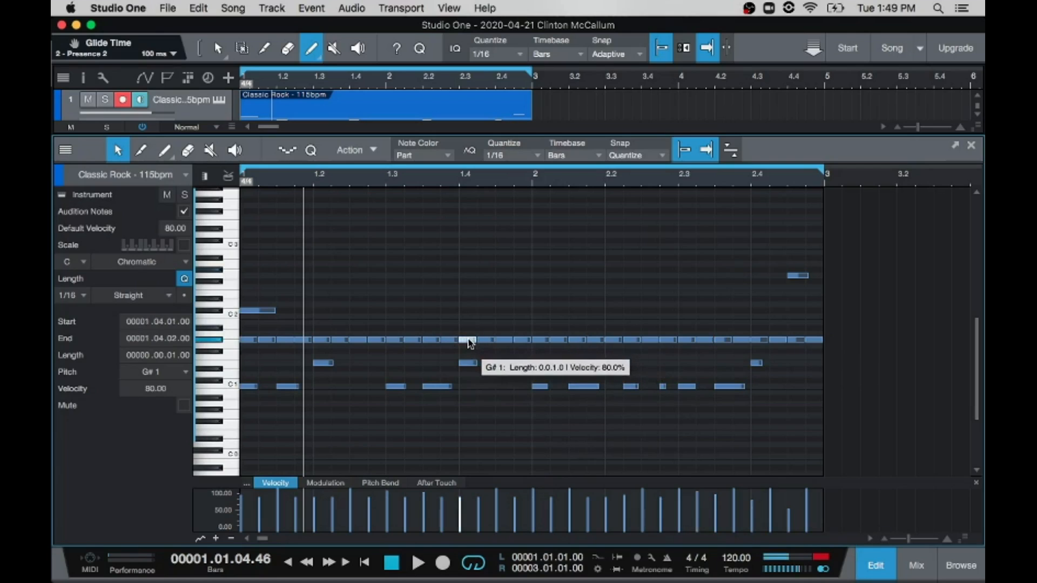
mouse_move(461, 518)
left_mouse_down()
mouse_move(460, 531)
mouse_move(460, 519)
left_mouse_up()
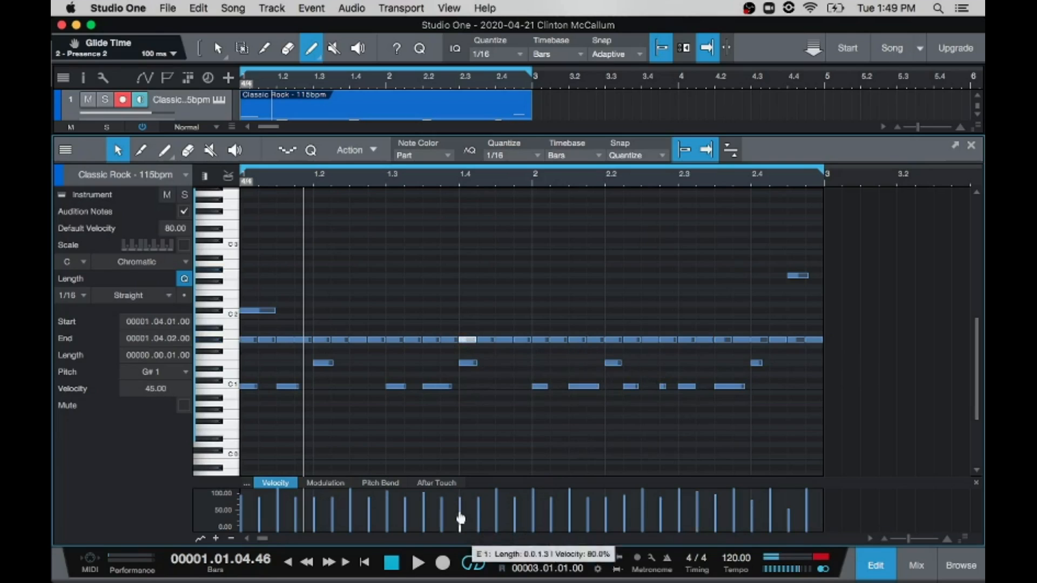
left_click(486, 340)
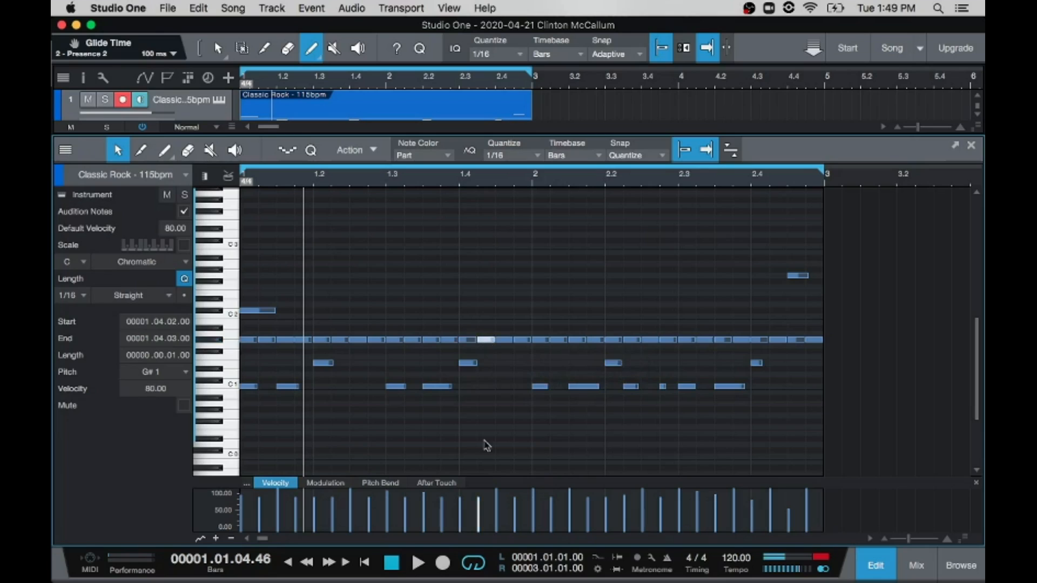
left_click_drag(479, 525, 478, 489)
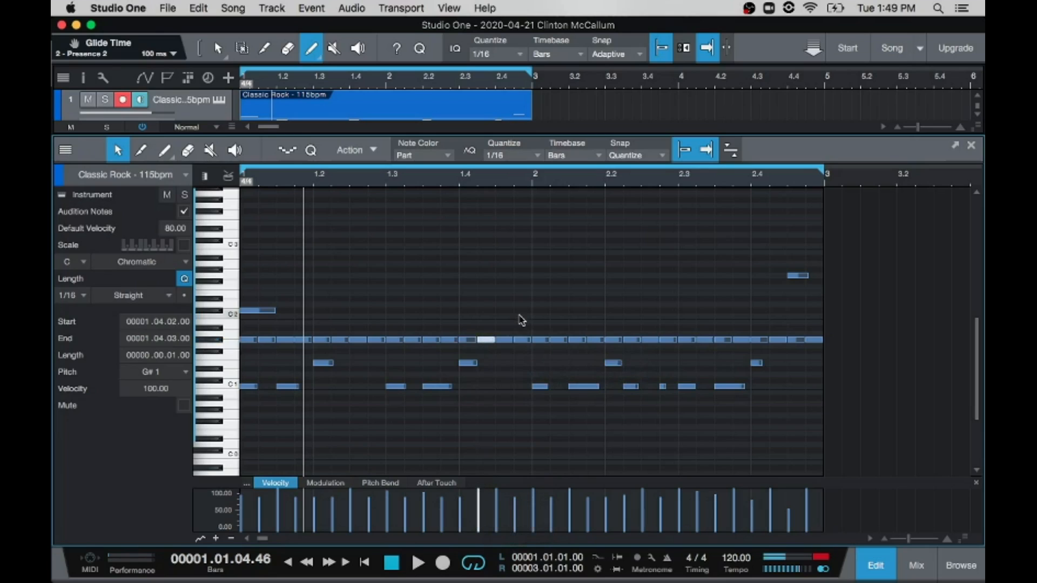
left_click(502, 340)
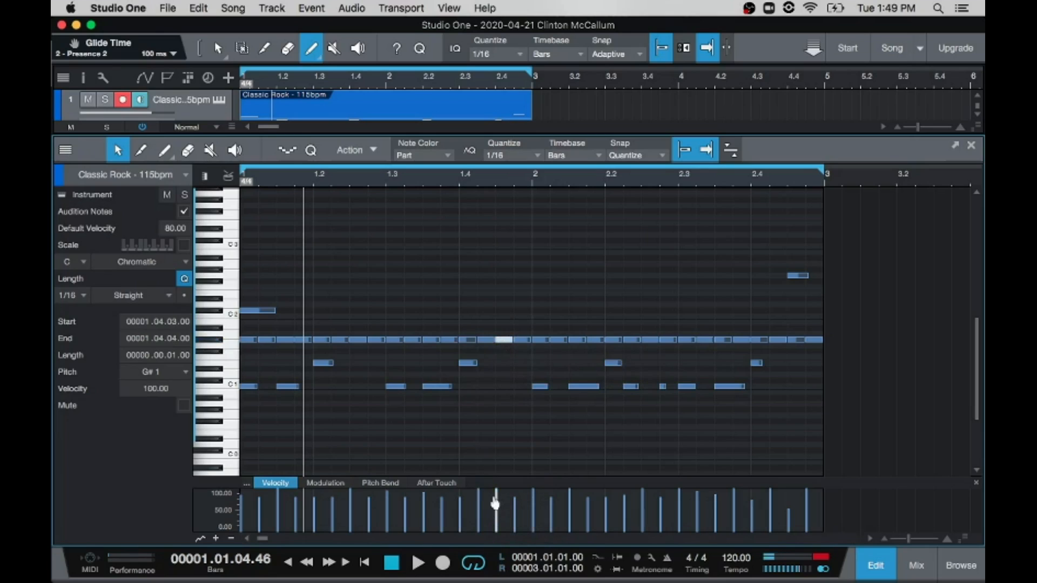
left_click_drag(497, 500, 515, 480)
left_click(520, 341)
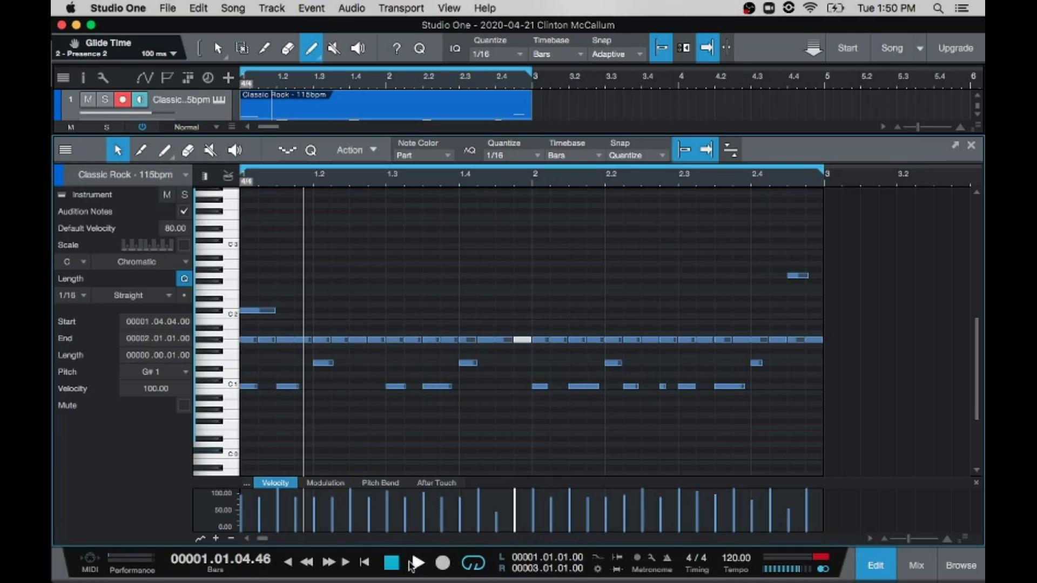
Step: Play the loop while lowering the G#1 note at 2.4.4 to velocity 69.51 and raising the one at 2.4.1 to 100
left_click(418, 563)
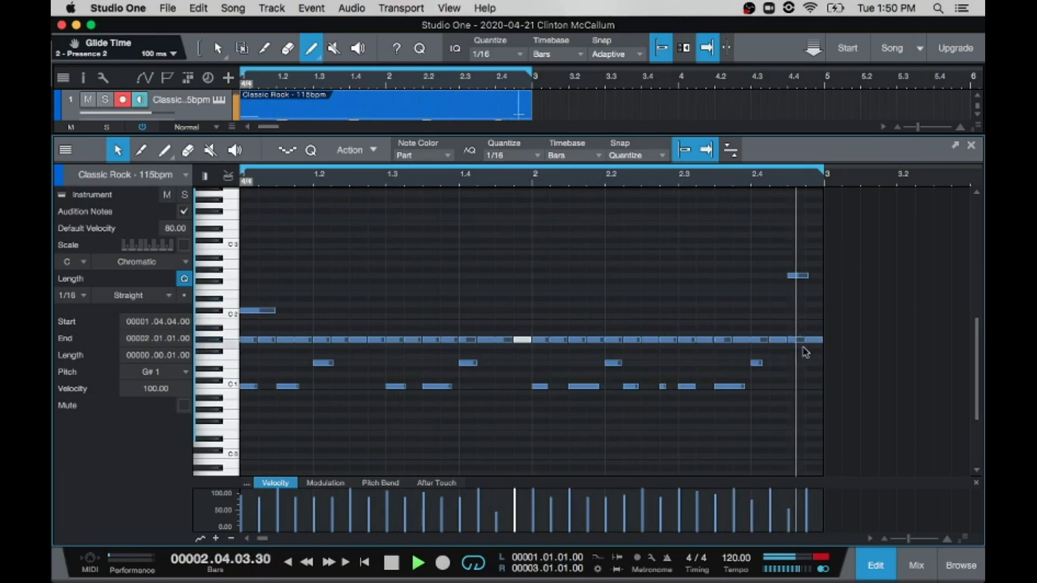
left_click(814, 342)
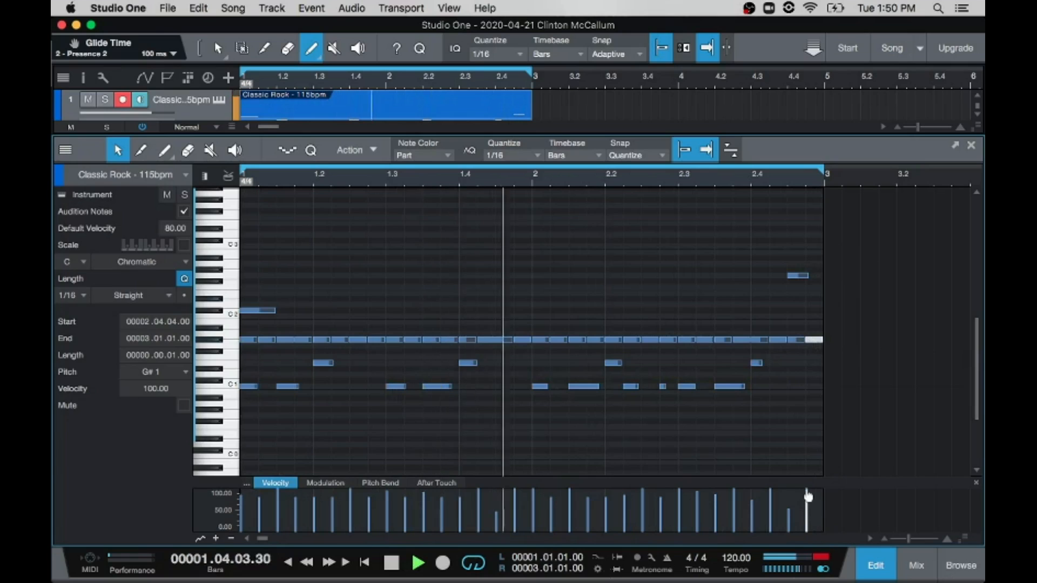
left_click_drag(806, 490, 771, 516)
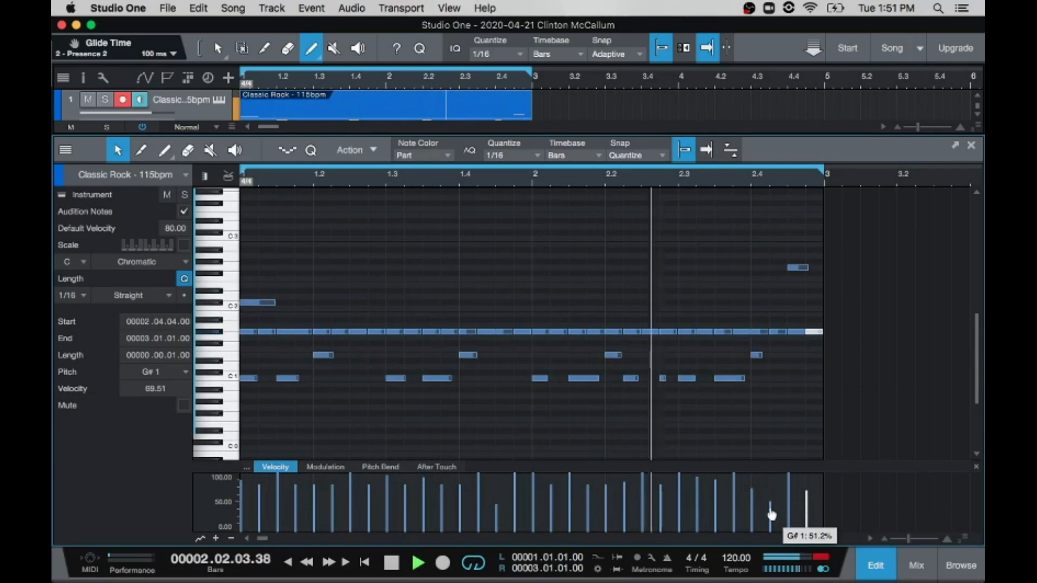
left_click(761, 332)
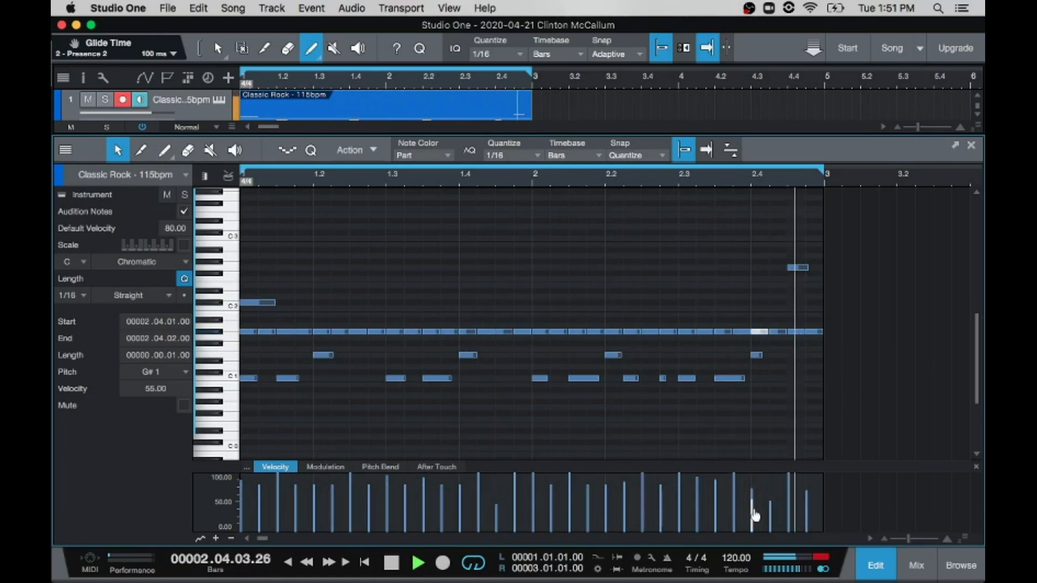
left_click_drag(753, 516, 752, 478)
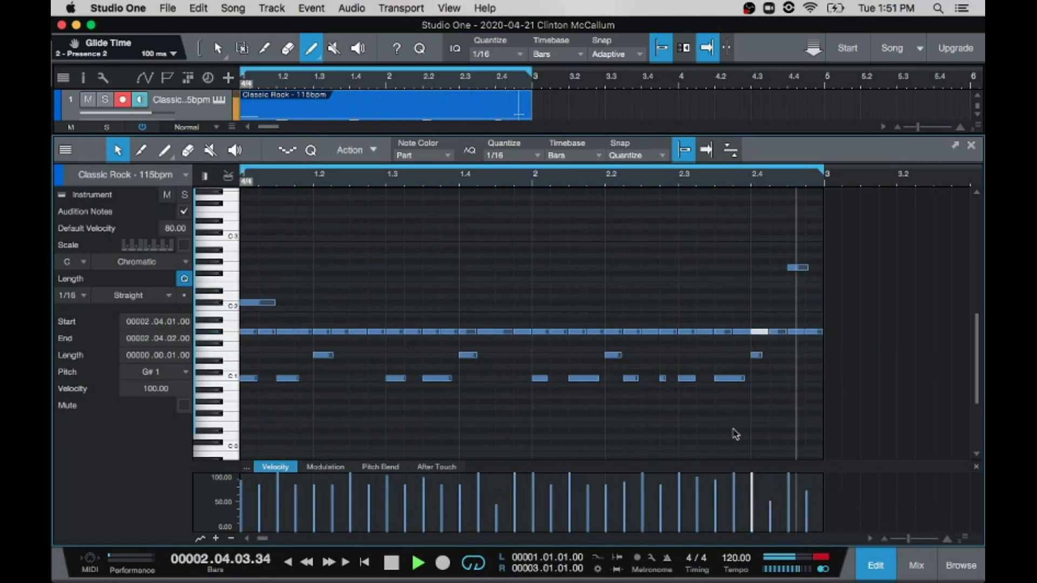
Step: Set beat 2.3's G#1 velocities to 59.76 at 2.3.1, 100 at 2.3.2, 58.33 at 2.3.3 and about 60 at 2.3.4
mouse_move(734, 486)
left_mouse_down()
mouse_move(734, 507)
mouse_move(715, 492)
mouse_move(716, 508)
mouse_move(714, 491)
mouse_move(715, 518)
left_mouse_up()
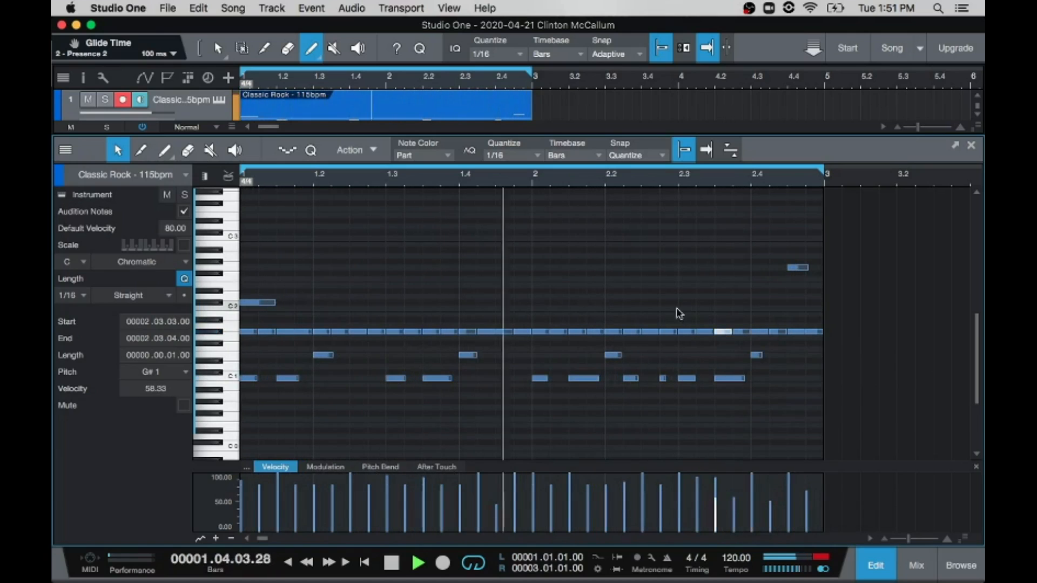
left_click(702, 332)
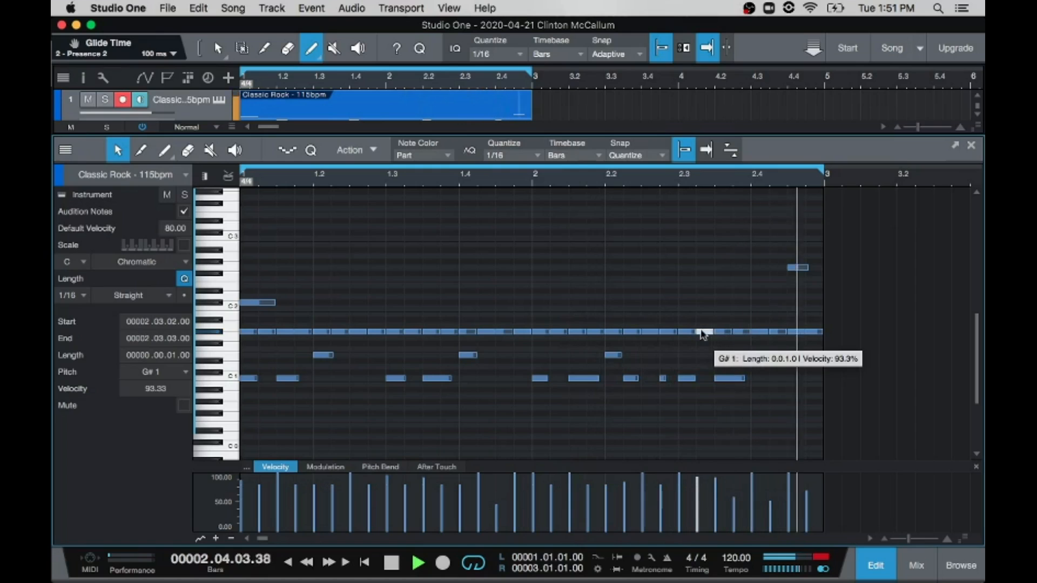
left_click_drag(698, 493, 674, 501)
left_click(687, 331)
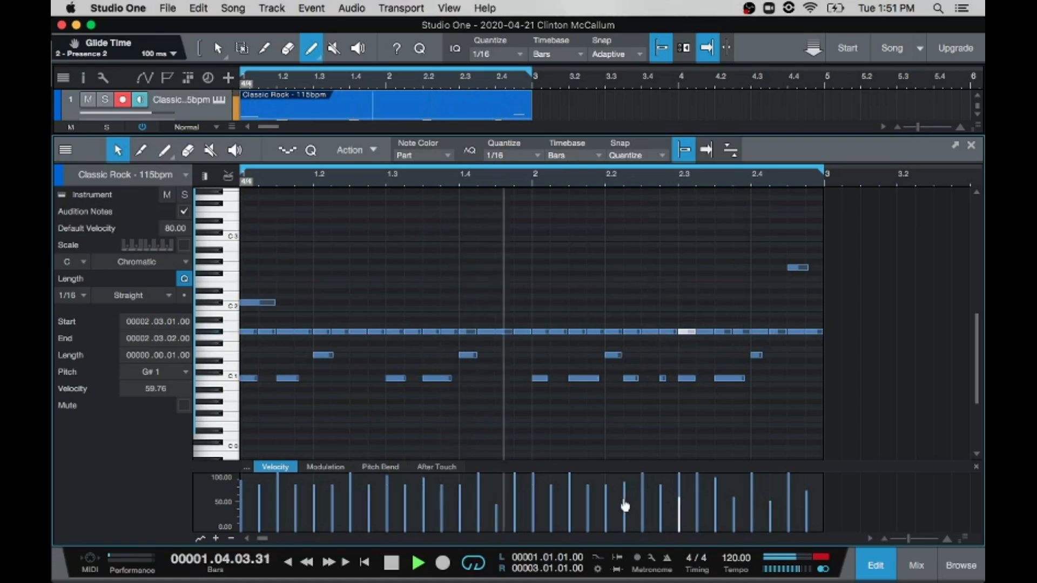
Step: Lower the G#1 velocities to 58.54 at 2.2.2 and 51.22 at 2.2.1, and play back the loop
left_click(631, 332)
left_click_drag(621, 480, 618, 490)
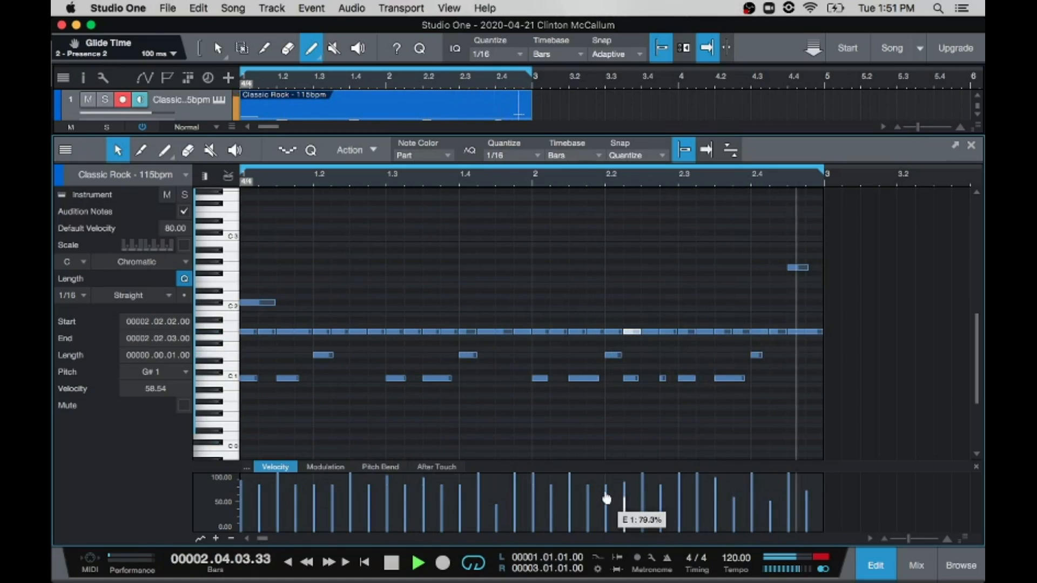
left_click(612, 332)
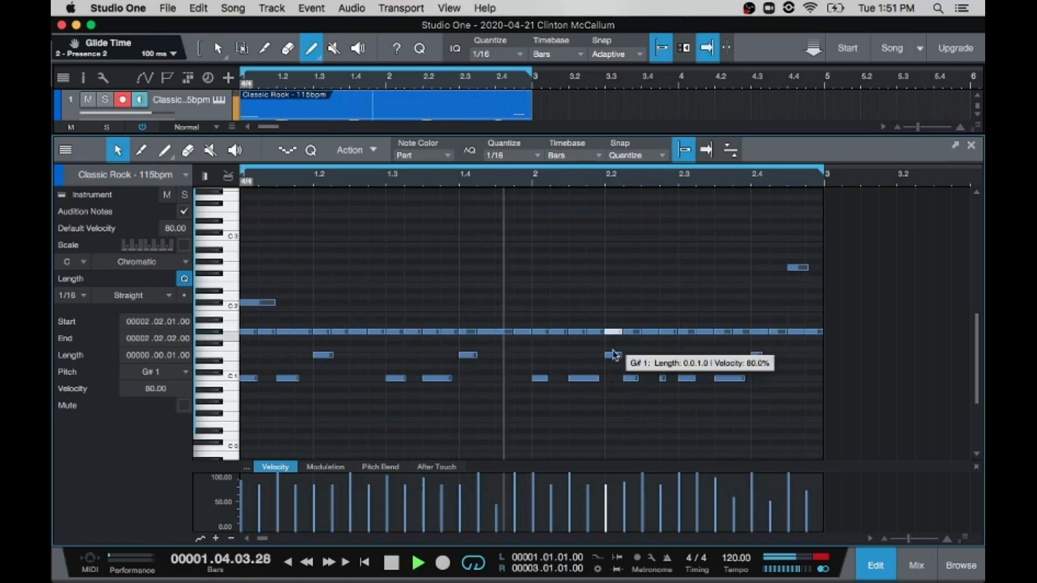
left_click_drag(609, 494, 607, 502)
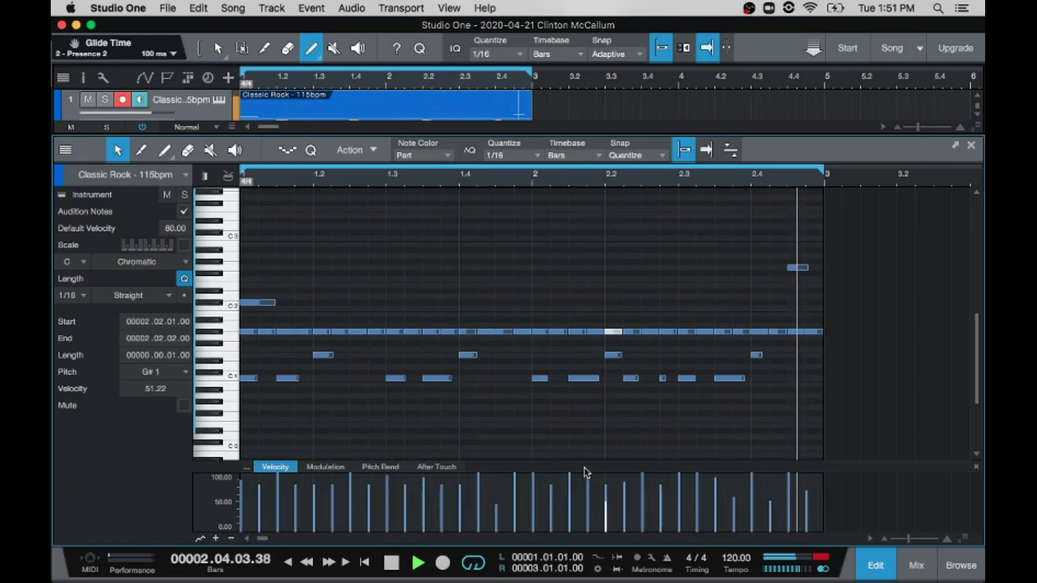
key("space")
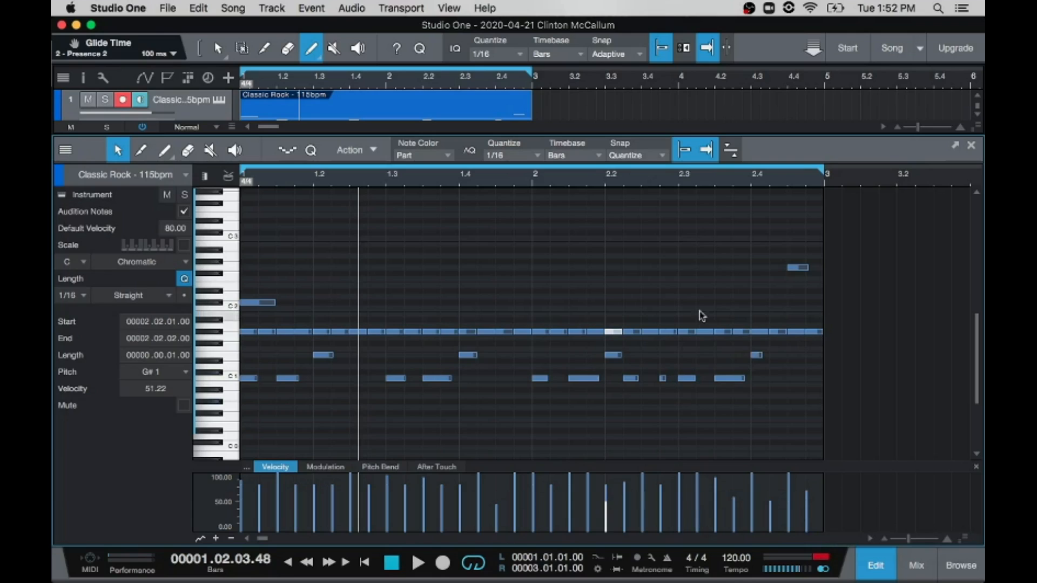
mouse_move(692, 334)
key("space")
key("space")
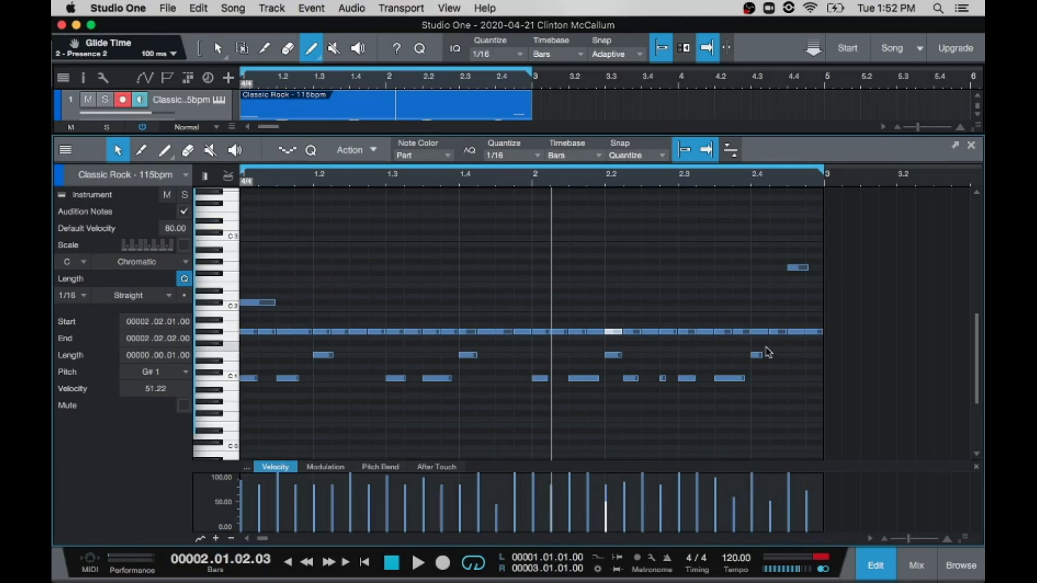
Step: Delete the G#1 note at 2.3.2 and redraw it as a sixteenth note with the default velocity of 80
left_click(537, 157)
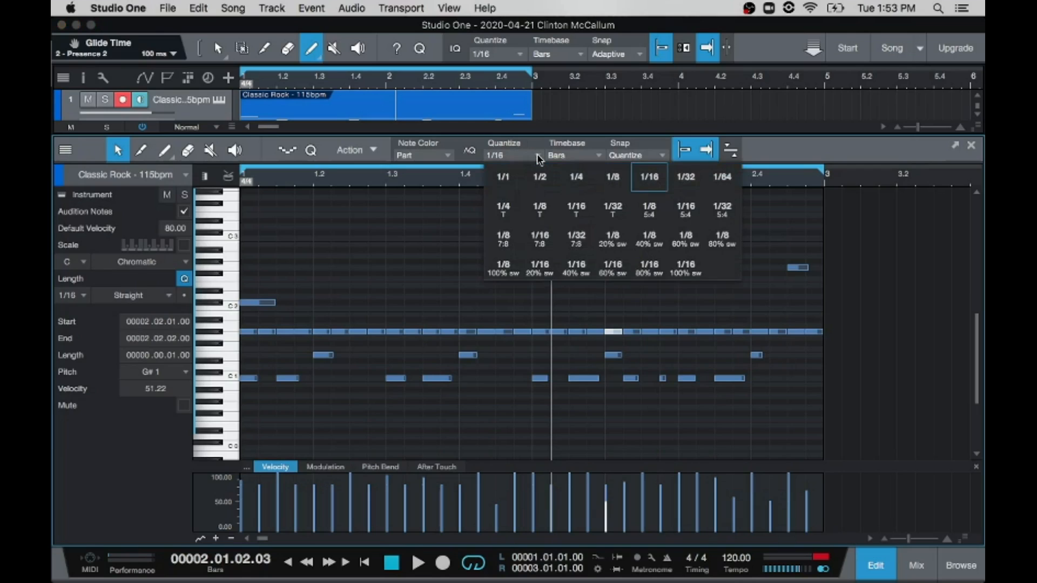
left_click(537, 157)
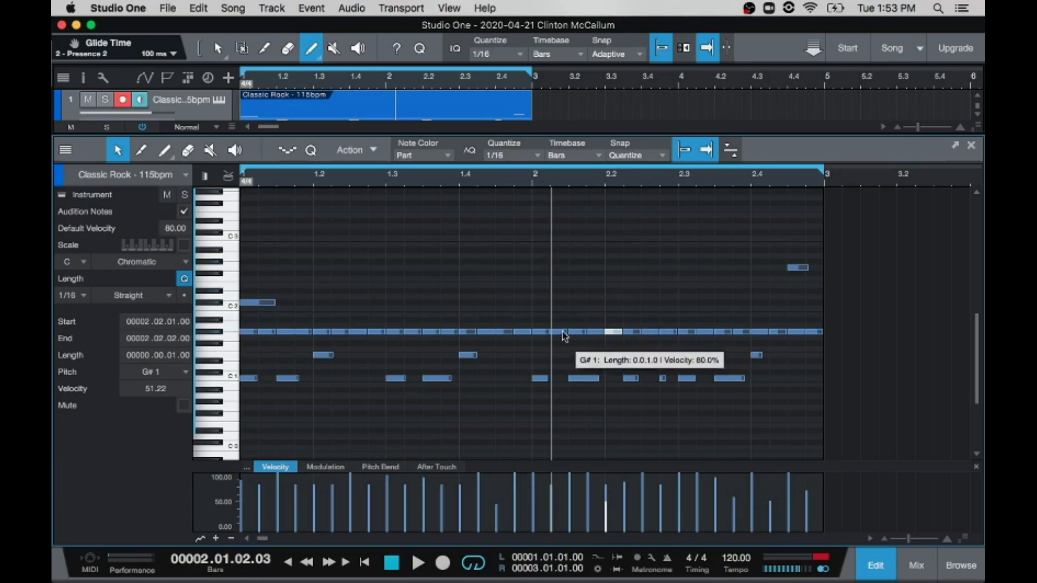
left_click(709, 331)
key("Delete")
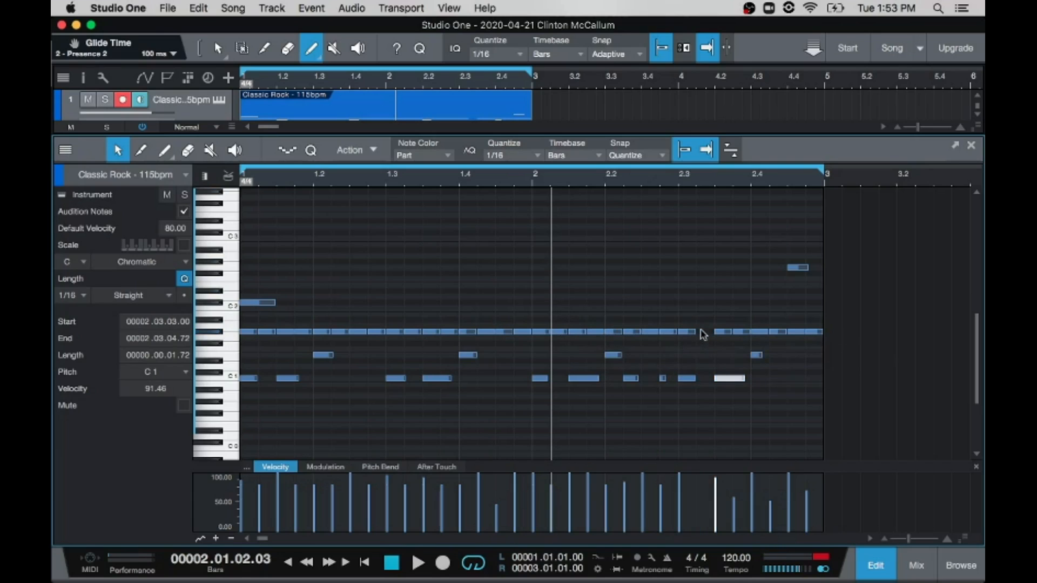
double_click(701, 331)
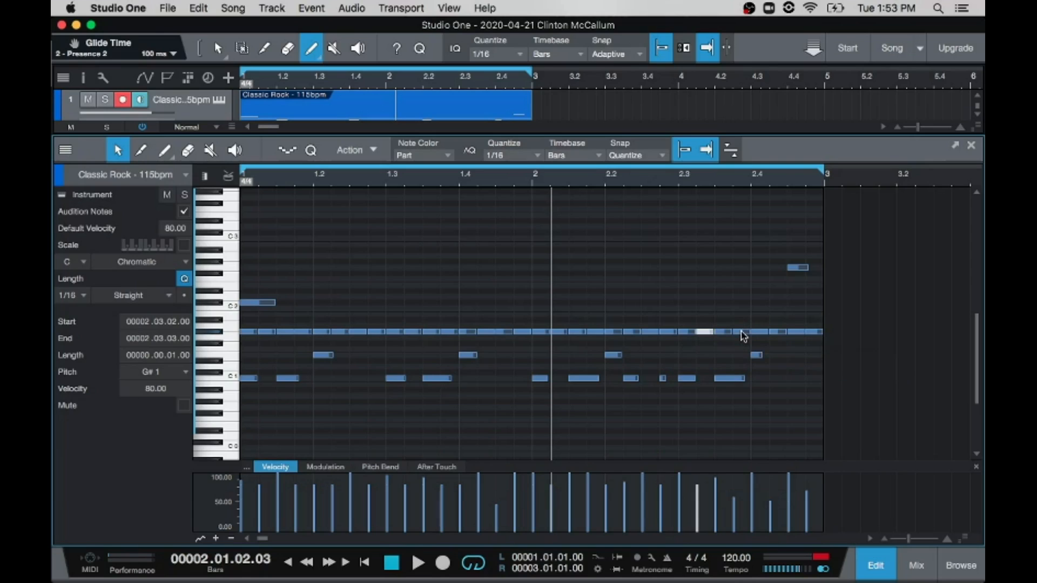
Step: Set the editor's quantize value to 1/32 and replace the G#1 note at 2.3.4 with two thirty-second notes
left_click(536, 156)
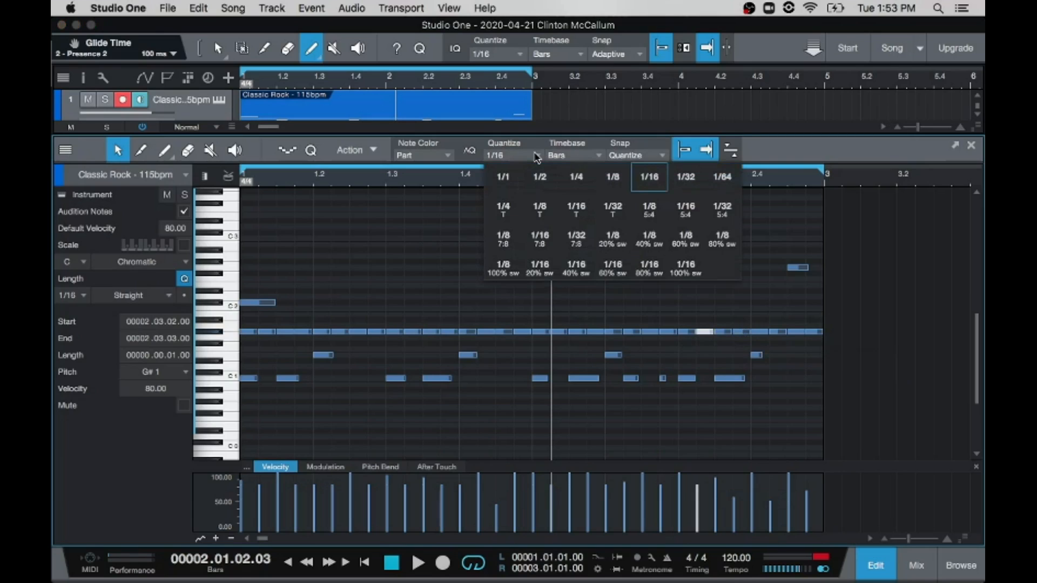
left_click(683, 179)
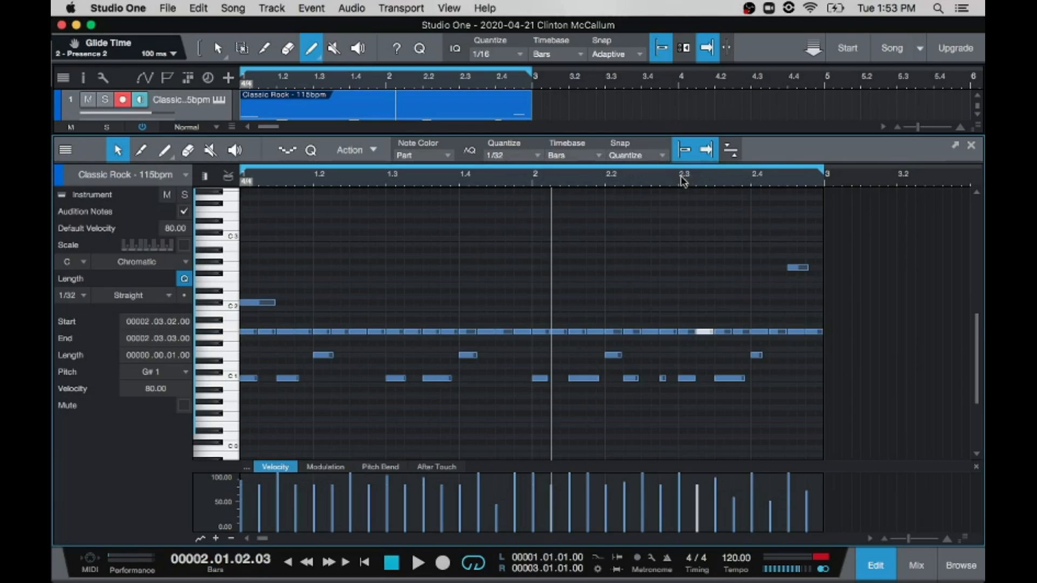
double_click(746, 332)
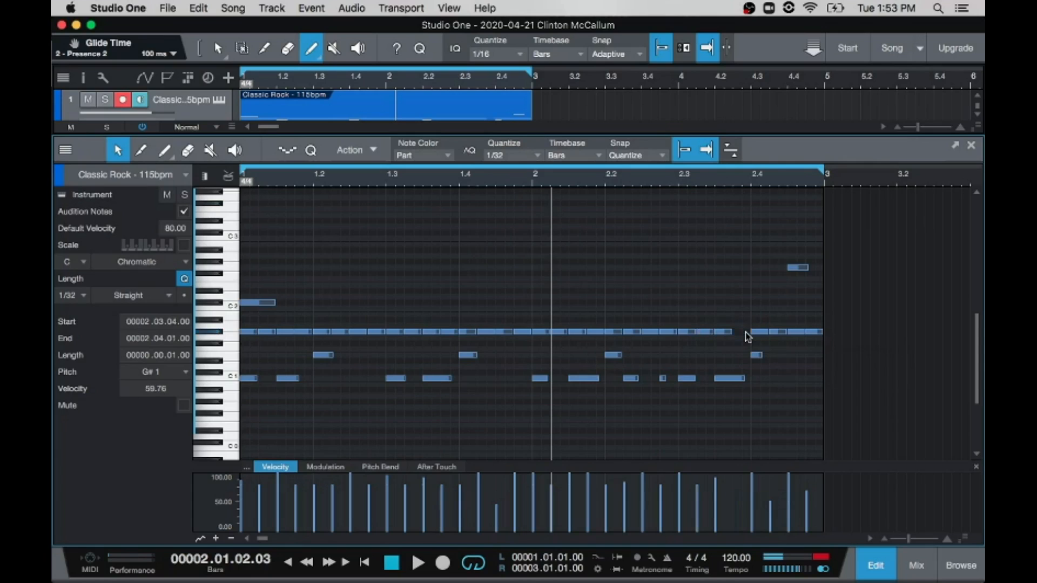
double_click(738, 332)
double_click(742, 332)
double_click(734, 332)
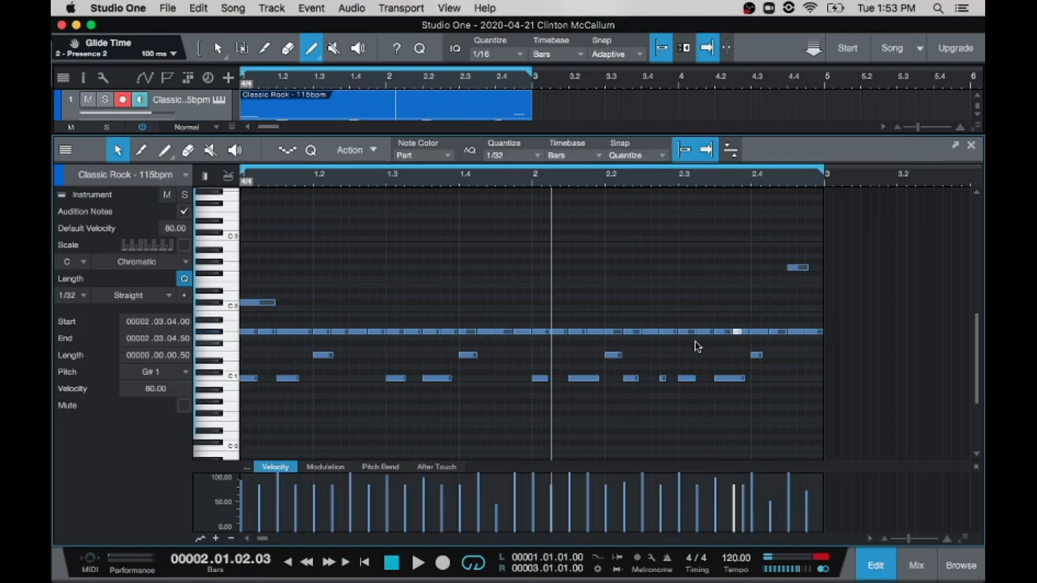
Step: Replace the G#1 sixteenths at 2.2.3 and 2.1.3 with pairs of thirty-second notes and play the loop
double_click(648, 332)
double_click(645, 332)
double_click(645, 332)
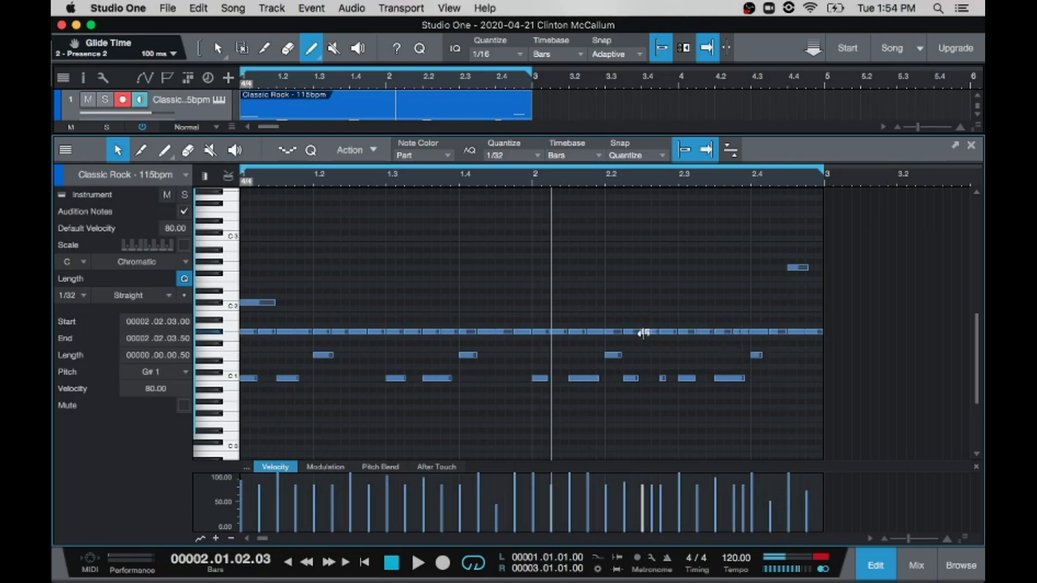
left_click(578, 335)
double_click(578, 335)
double_click(573, 334)
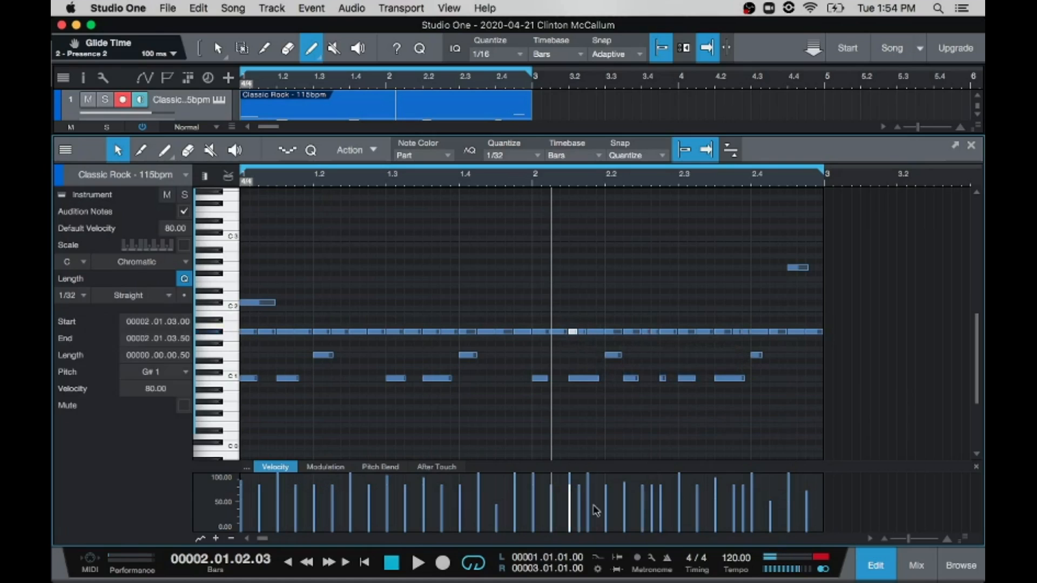
key("space")
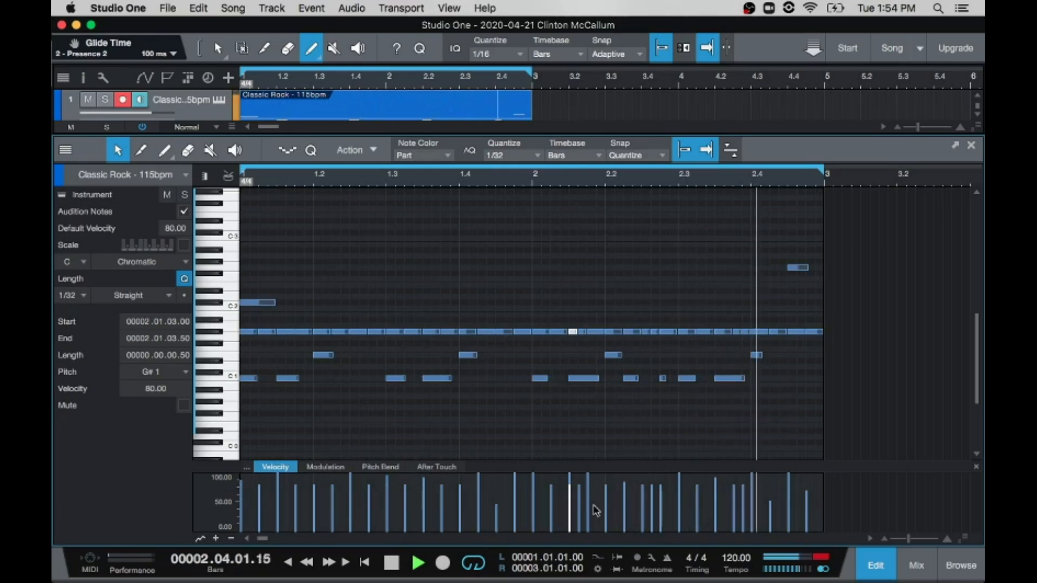
key("space")
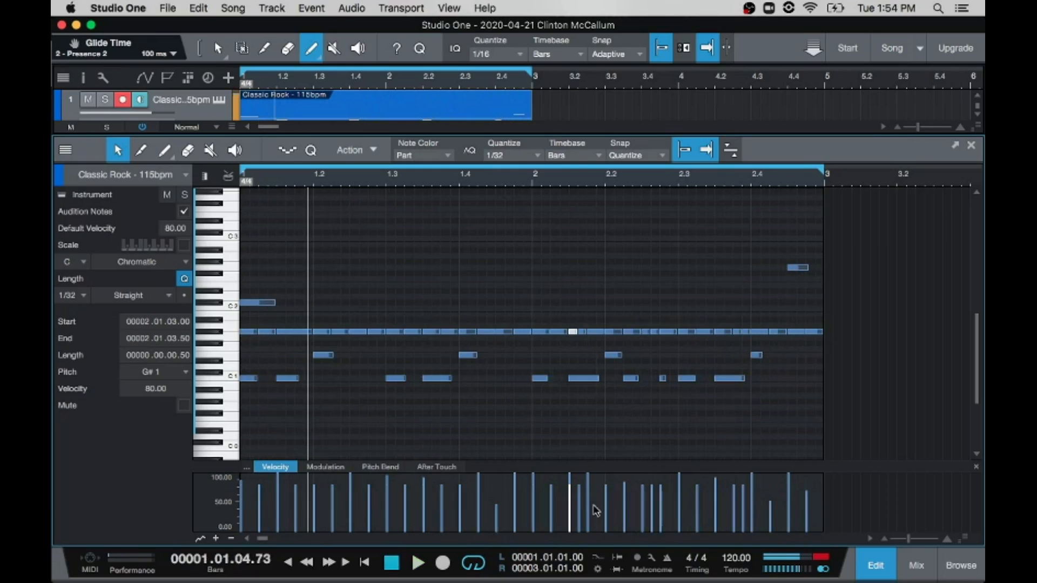
Step: Split the hi-hat hits at 1.2.3 and 1.3.2 into two G#1 thirty-second notes each and audition the loop
left_click(354, 333)
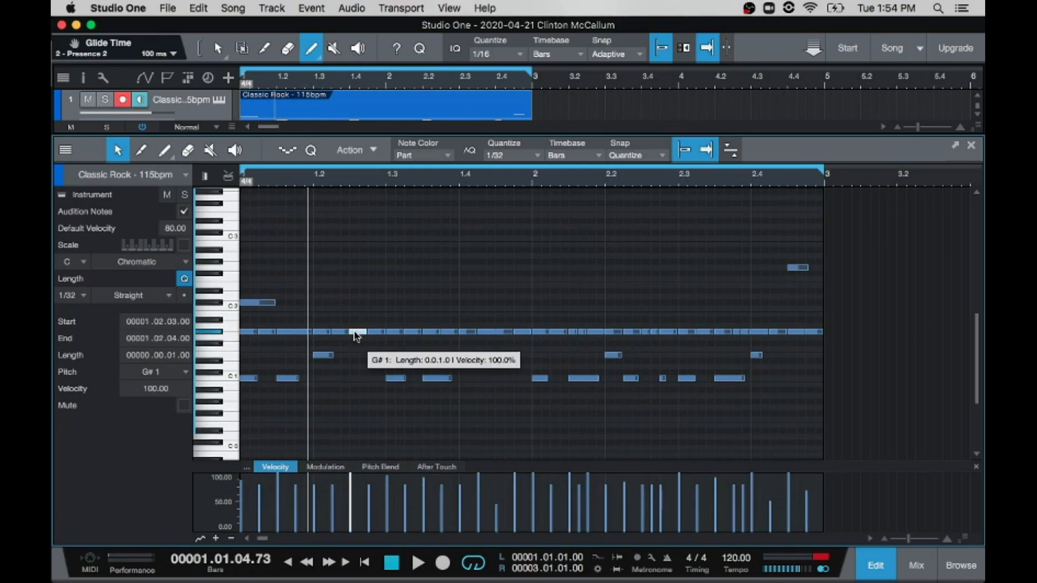
left_click(360, 333)
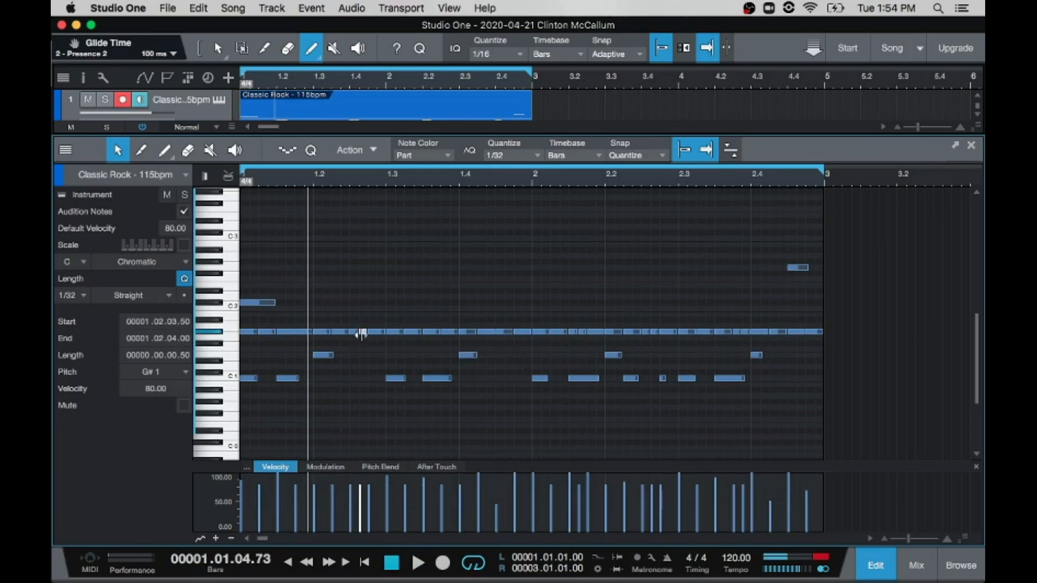
double_click(411, 332)
left_click(409, 333)
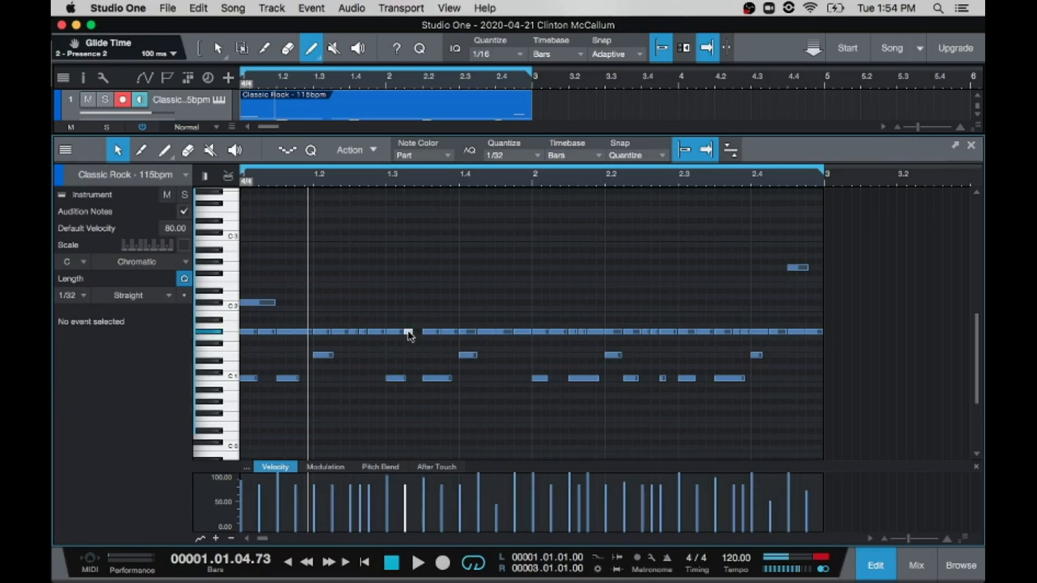
left_click(416, 333)
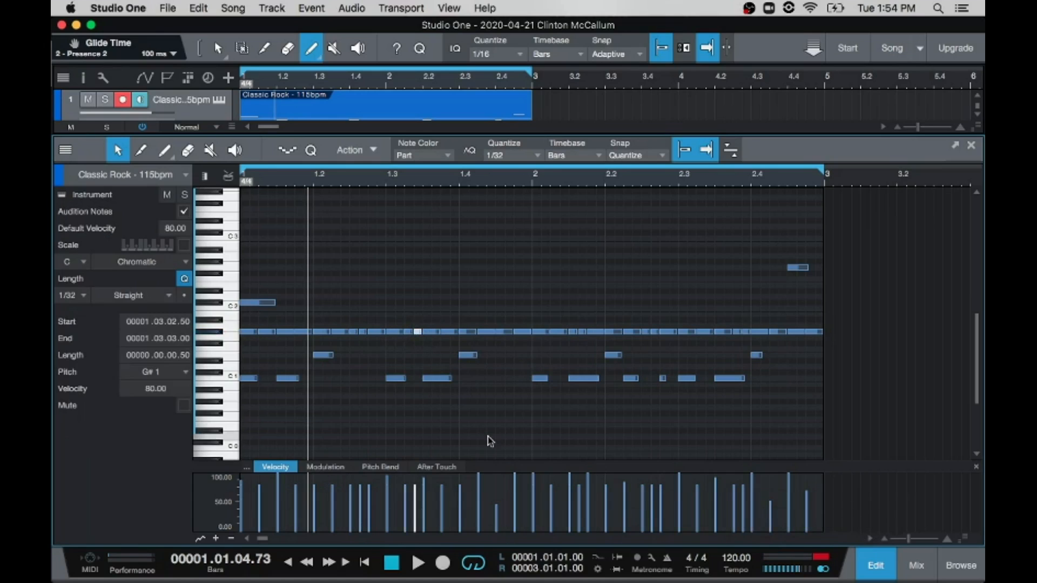
key("space")
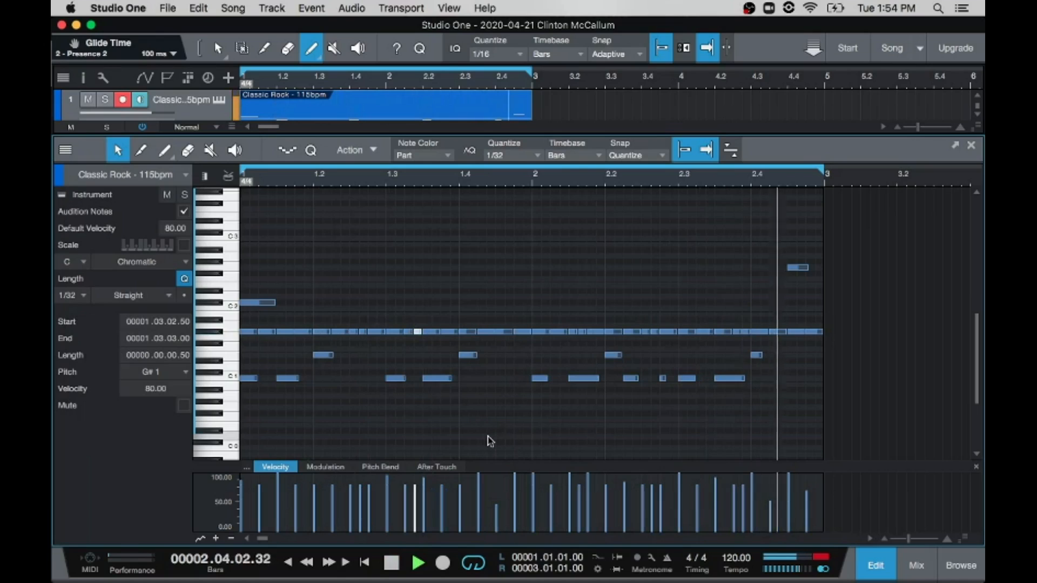
key("space")
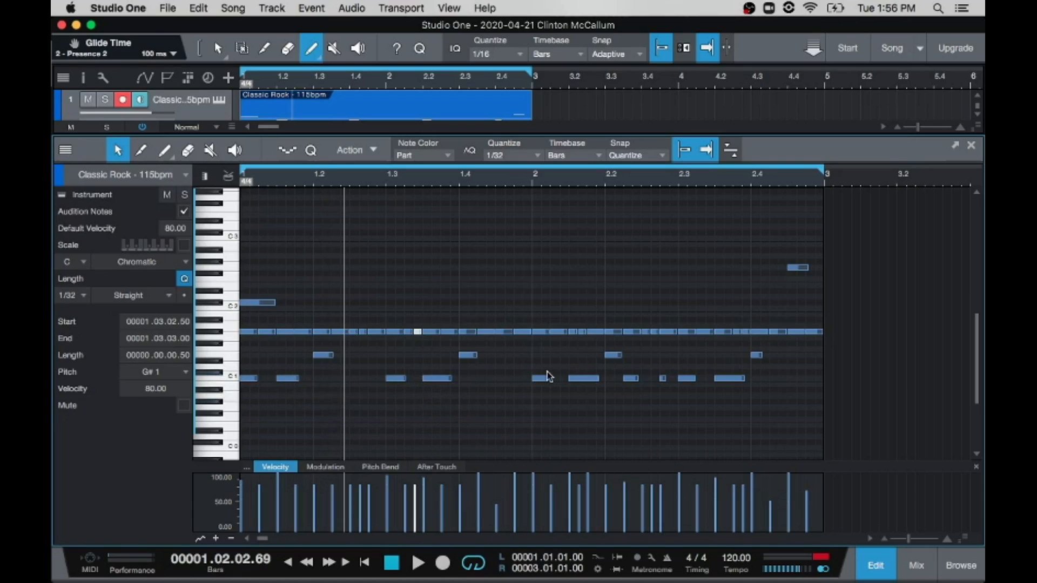
Step: Play the loop once more and set the editor's quantize value to 1/4
key("space")
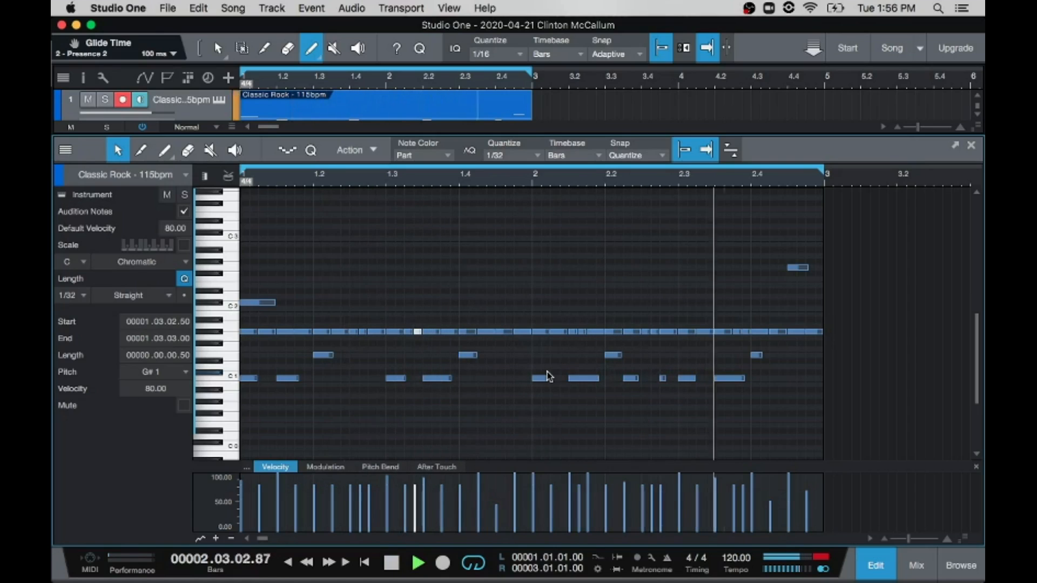
key("space")
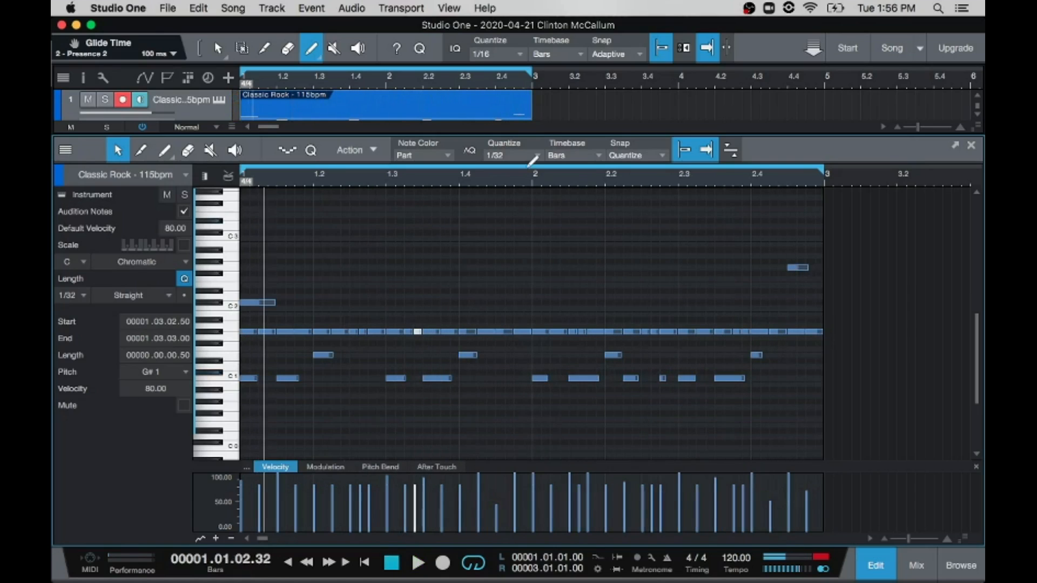
left_click(533, 158)
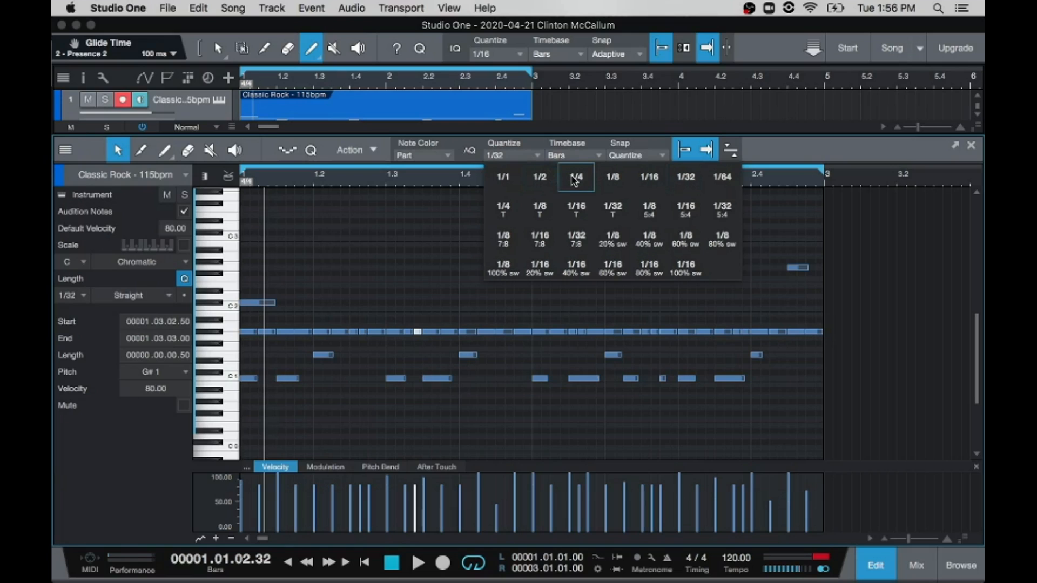
left_click(577, 178)
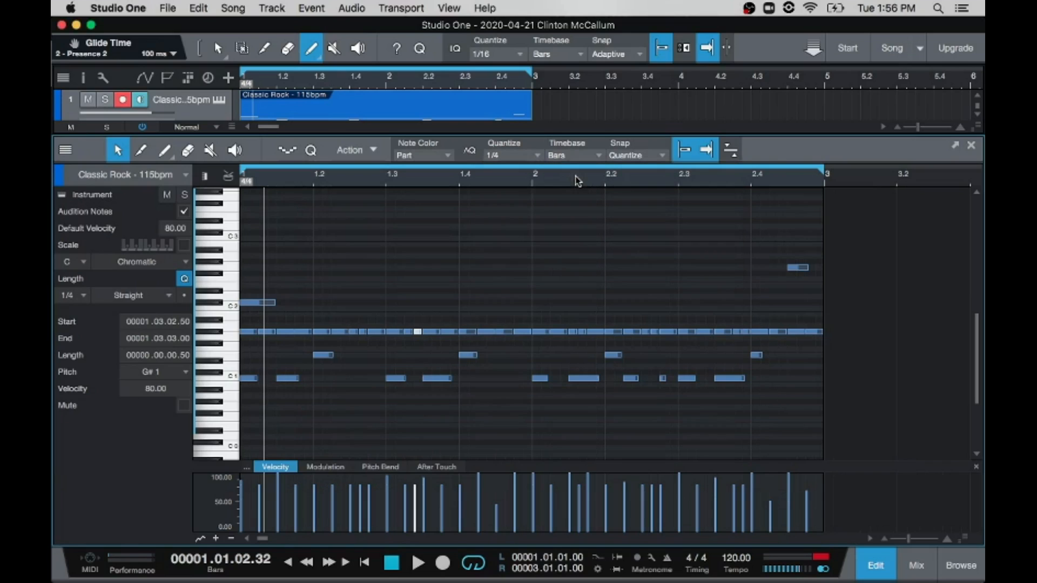
Step: Move the C1 kicks at 1.1.3, 1.3.3 and 2.3.3 onto beats 1.2, 1.4 and 2.4
left_click_drag(283, 382, 323, 387)
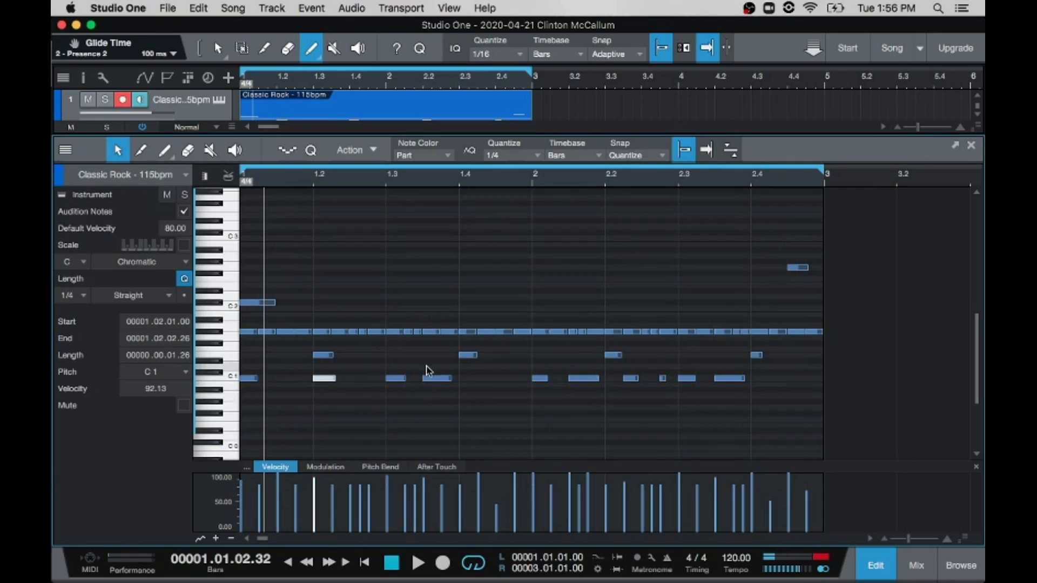
left_click_drag(434, 381, 471, 379)
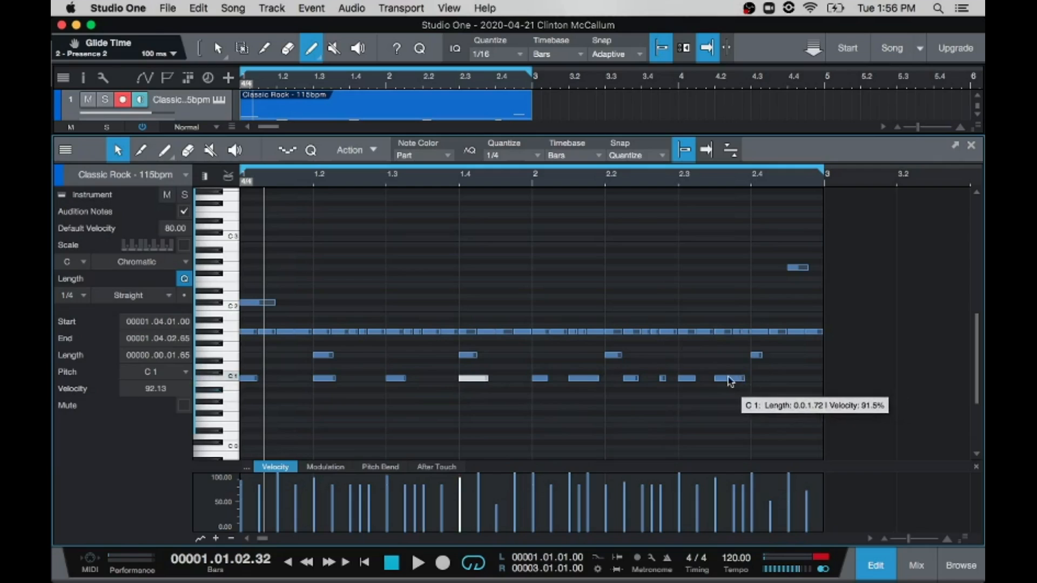
left_click_drag(729, 379, 763, 378)
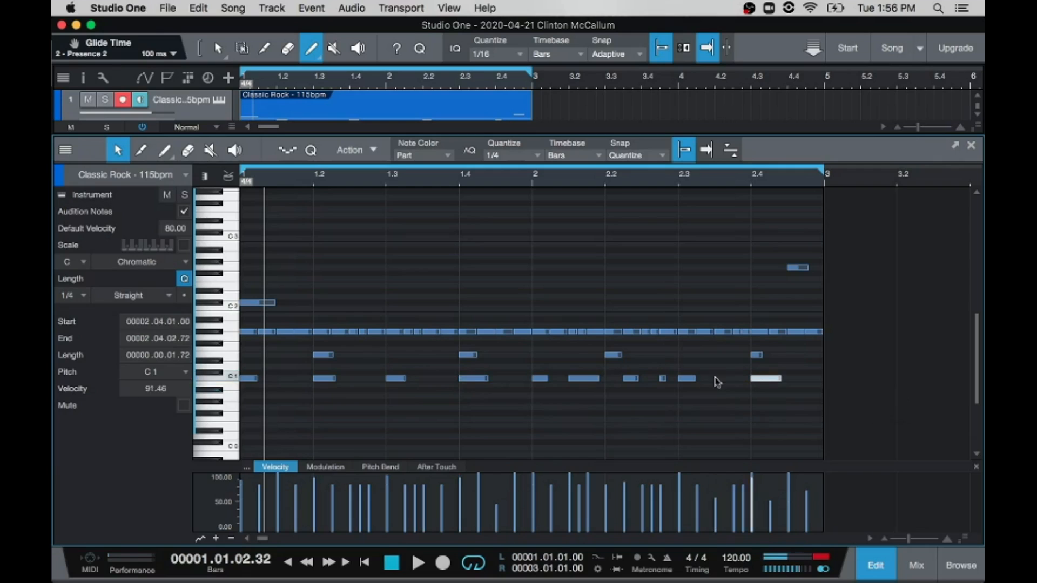
Step: Delete the C1 kicks at 2.2.2 and 2.2.4 and move the kick at 2.1.3 onto beat 2.2
left_click(630, 379)
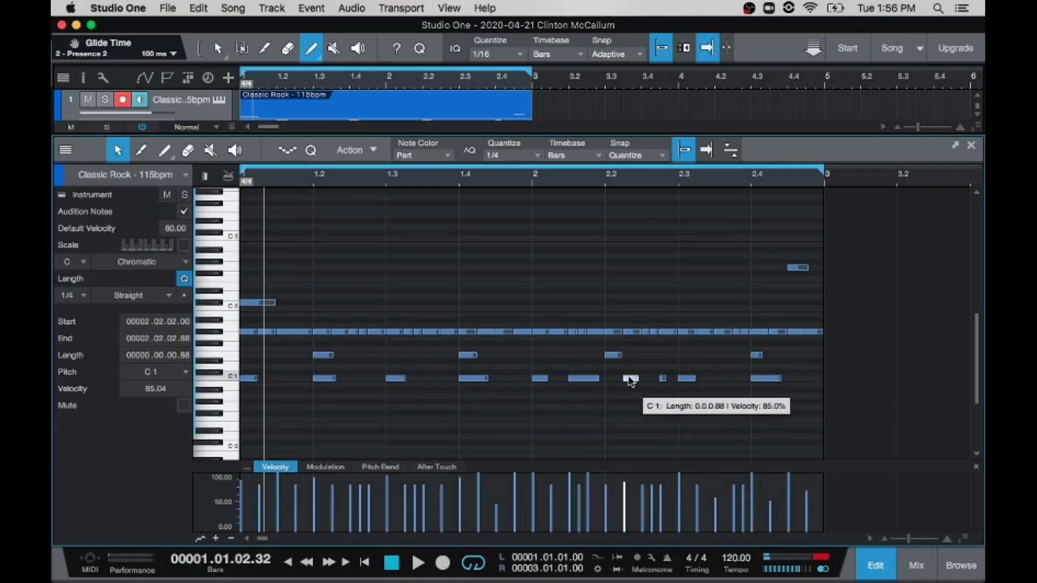
left_click_drag(604, 370, 665, 392)
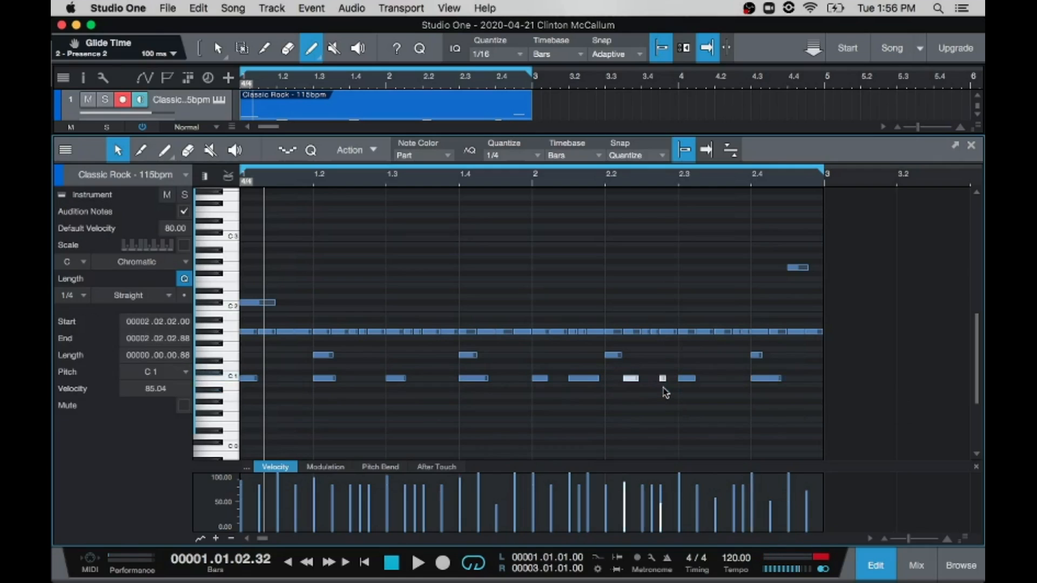
left_click_drag(571, 380, 604, 382)
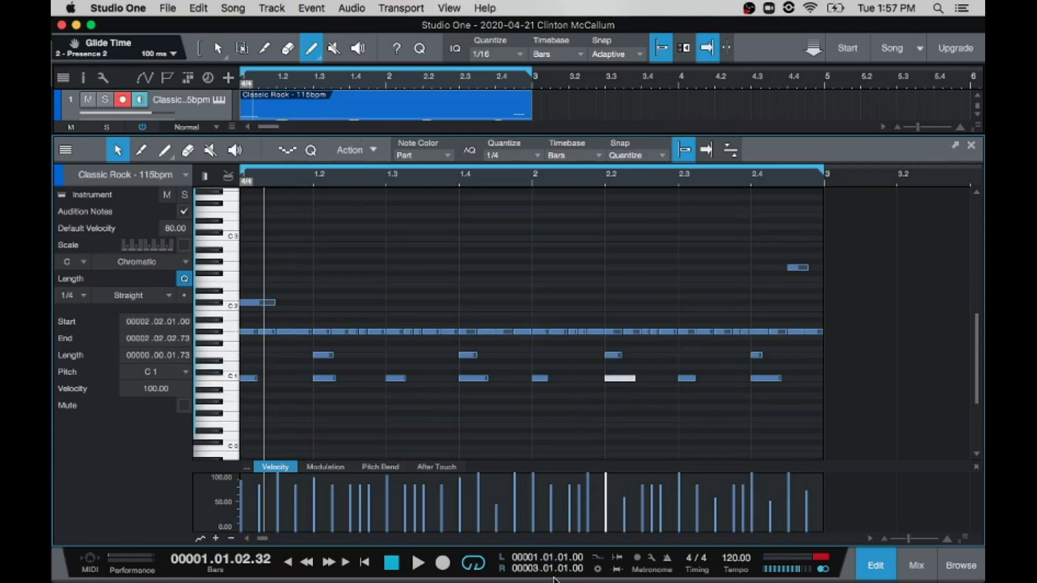
Step: Audition the loop with the kicks placed on the quarter-note beats, stopping and restarting playback
key("space")
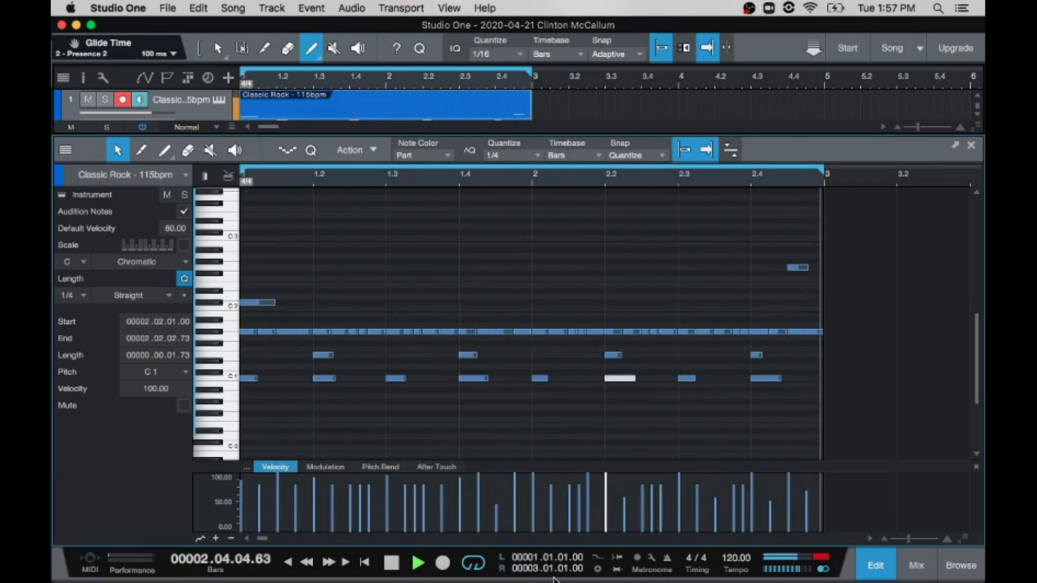
key("space")
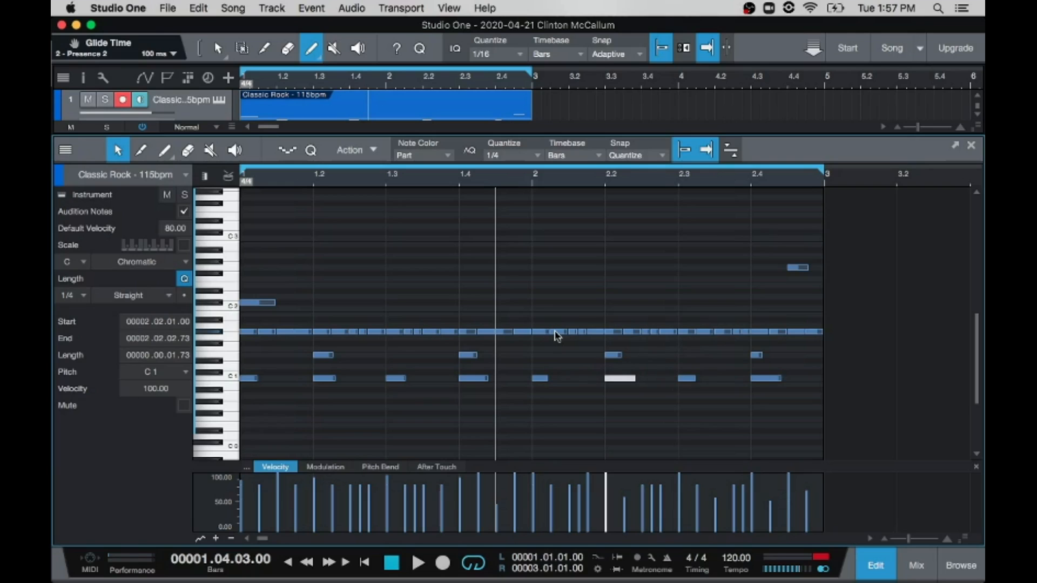
key("space")
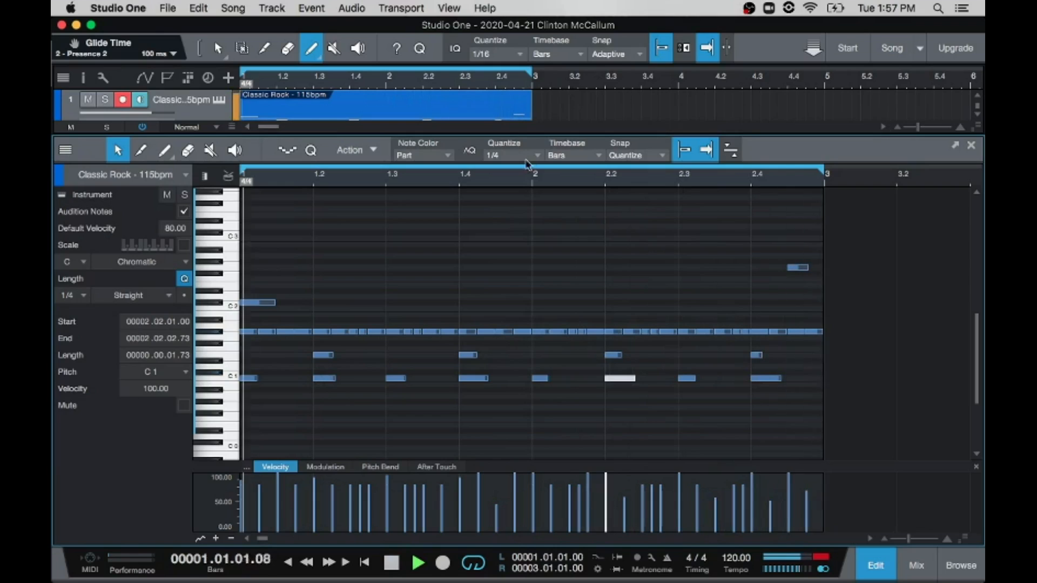
Step: Set the quantize value to 1/8, shift the E1 note to 1.2.3 and place C1 kicks at 1.1.3, 1.4.3, 2.1.3 and 2.2.3
left_click(510, 154)
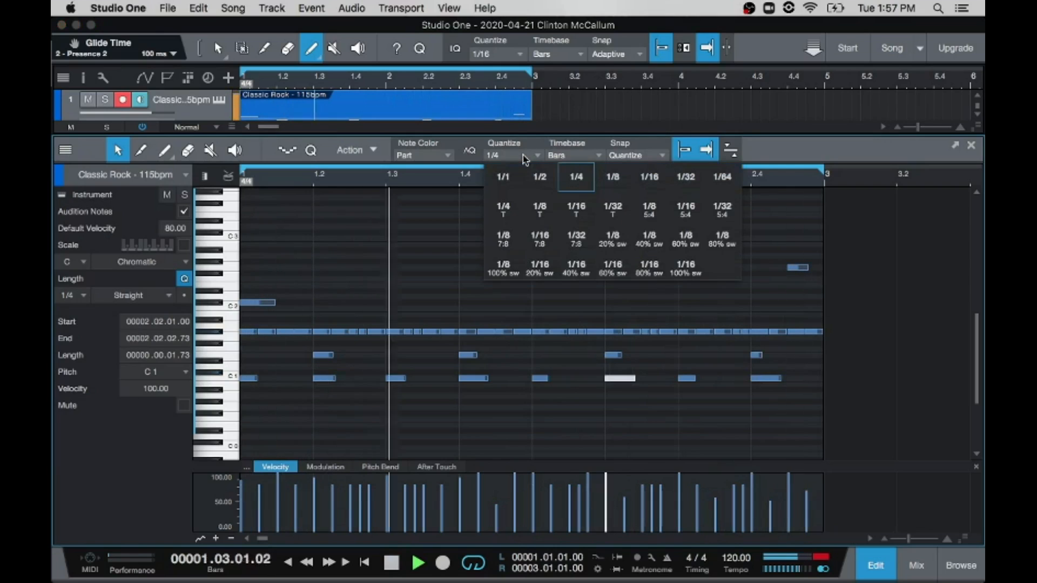
left_click(601, 183)
left_click(322, 379)
left_click_drag(321, 379, 348, 358)
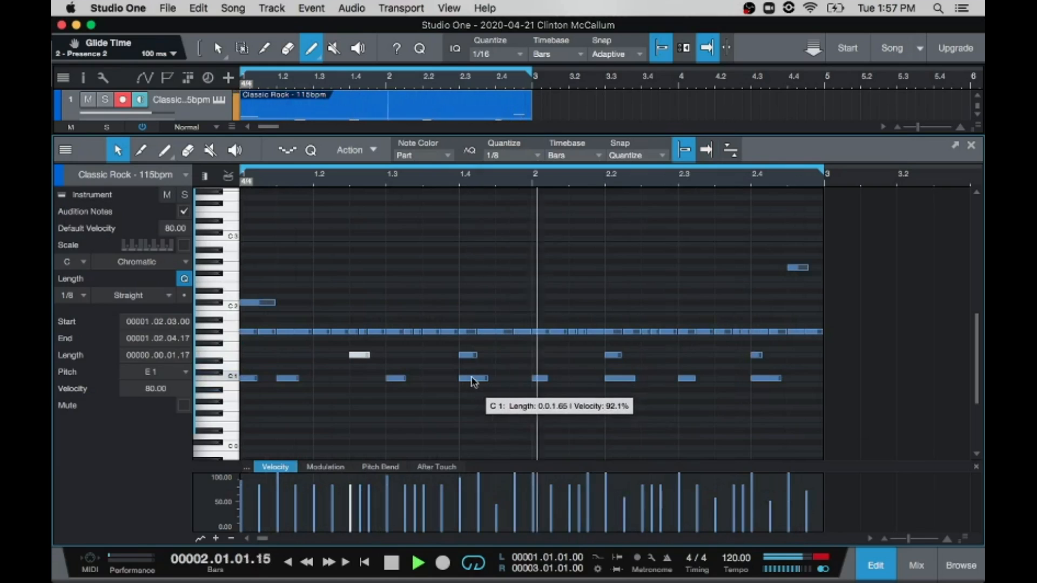
left_click_drag(469, 381, 650, 383)
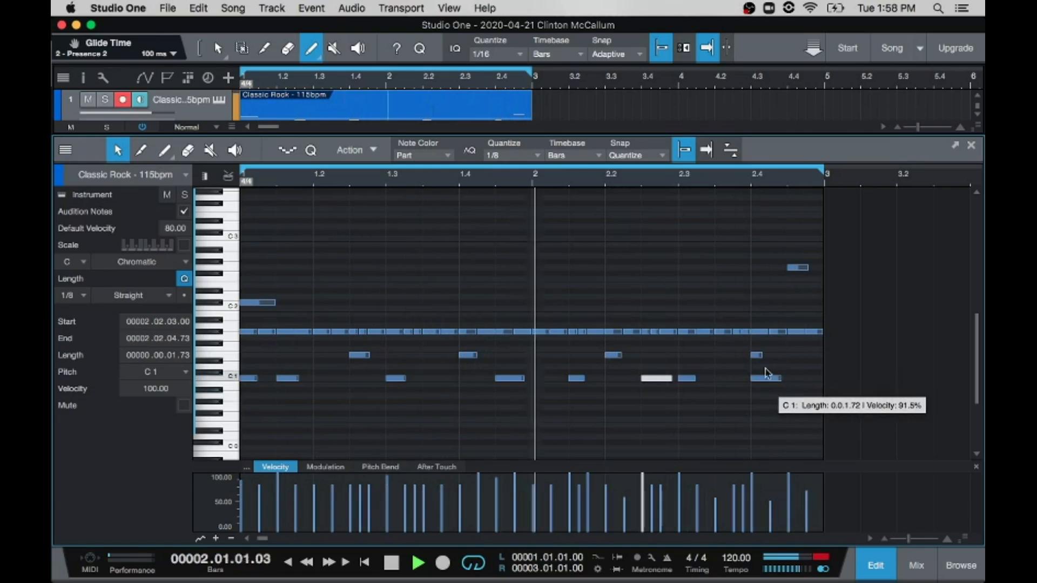
Step: Set the quantize value to 1/16 and shift the C1 kick on beat 2.4 to 2.4.2
left_click(528, 157)
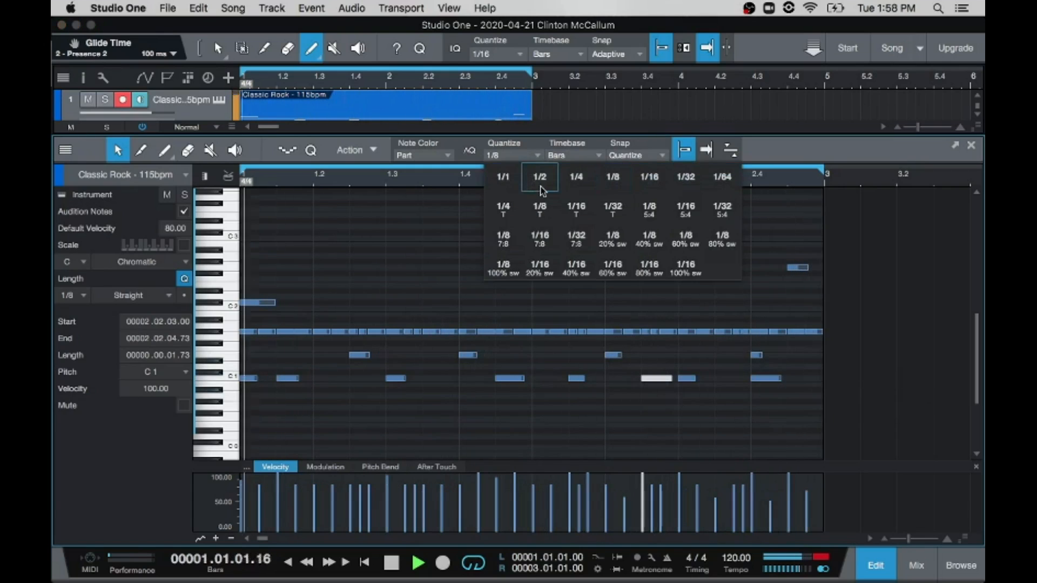
left_click(649, 177)
left_click_drag(769, 384, 784, 384)
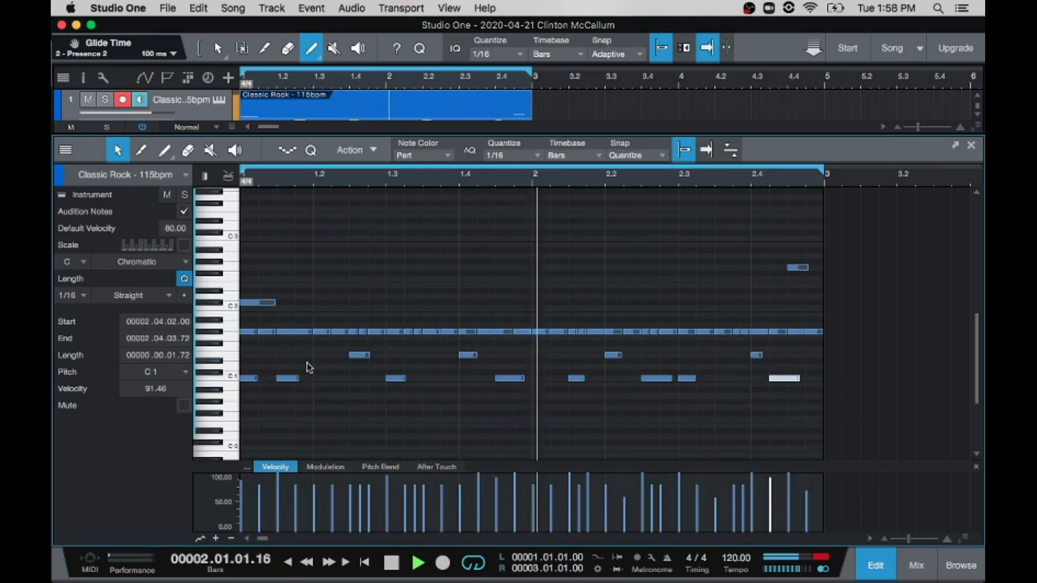
Step: Delete the G#1 hi-hat sixteenths on beats 1.2 and 2.3
left_click(320, 331)
left_click_drag(320, 331, 338, 332)
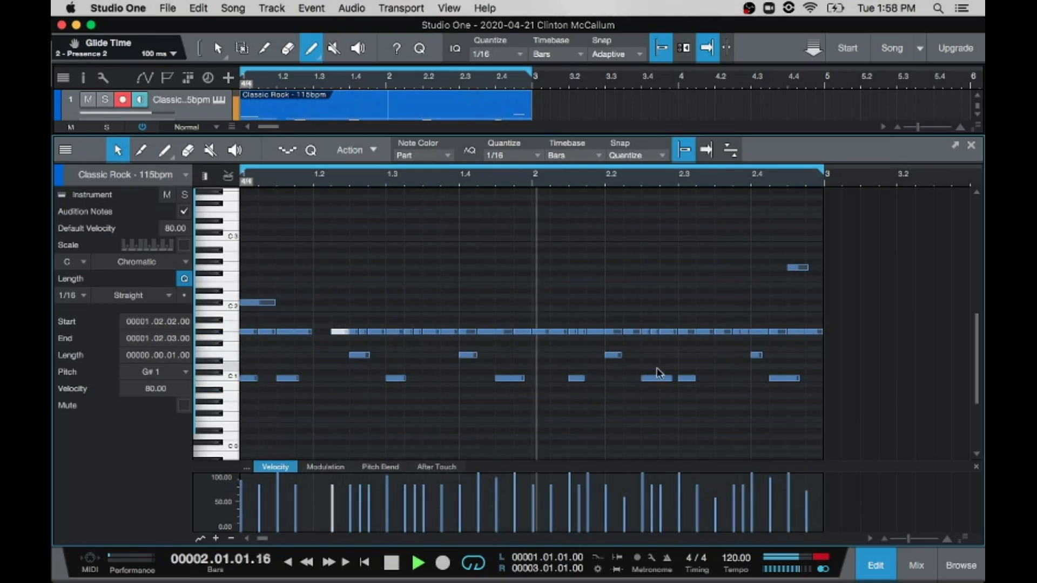
left_click(684, 331)
key("Delete")
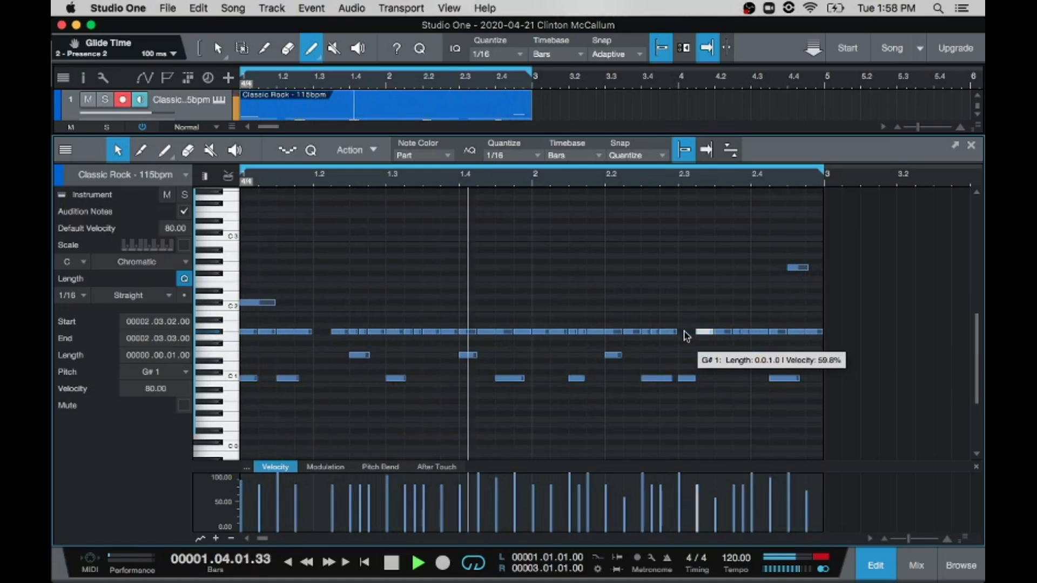
Step: Delete the C1 kick on beat 2.3 and add a sixteenth-note C1 kick at 2.3.4
left_click(686, 379)
key("Delete")
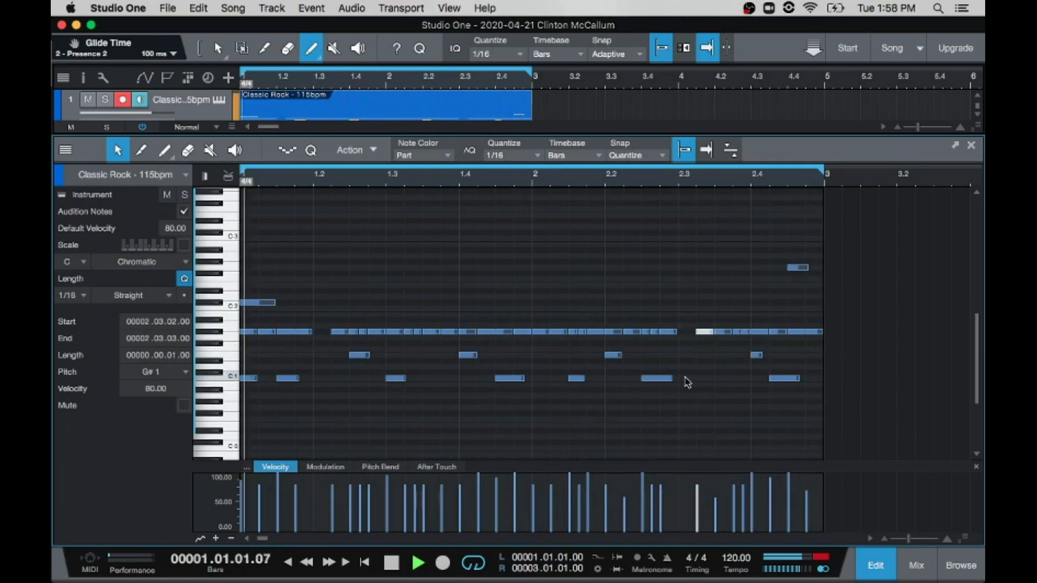
left_click(739, 378)
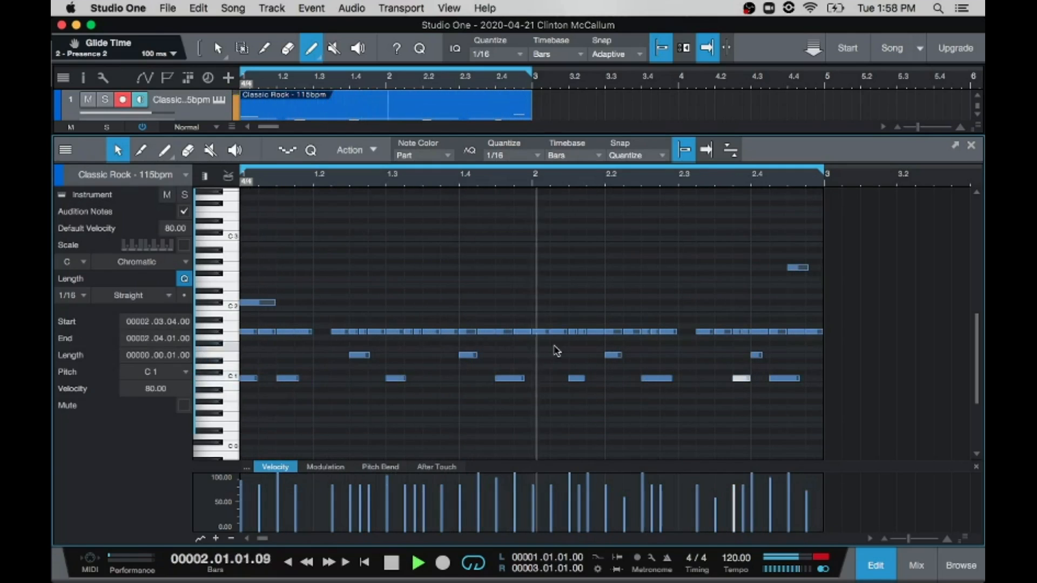
Step: Widen the hi-hat rests by deleting the G#1 notes at 2.1.1, 2.1.2, 1.2.2, 2.3.2 and 2.3.3
left_click(540, 332)
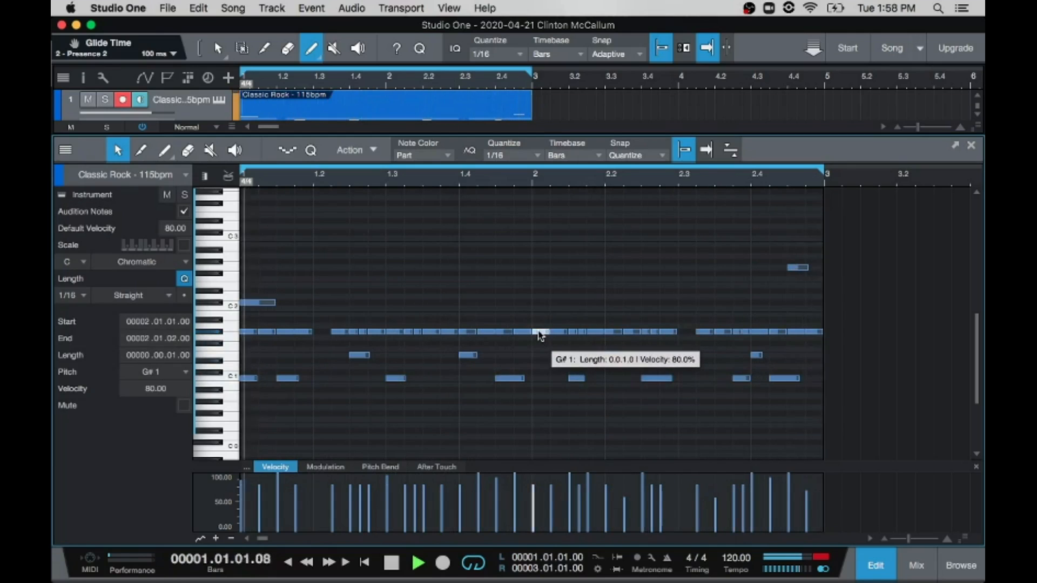
left_click_drag(539, 335, 575, 335)
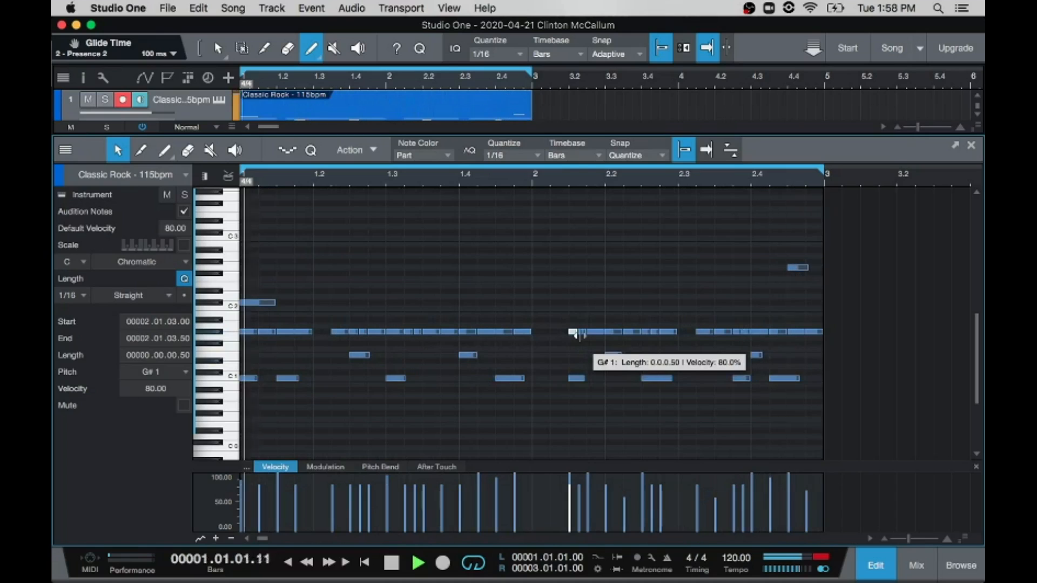
left_click(718, 332)
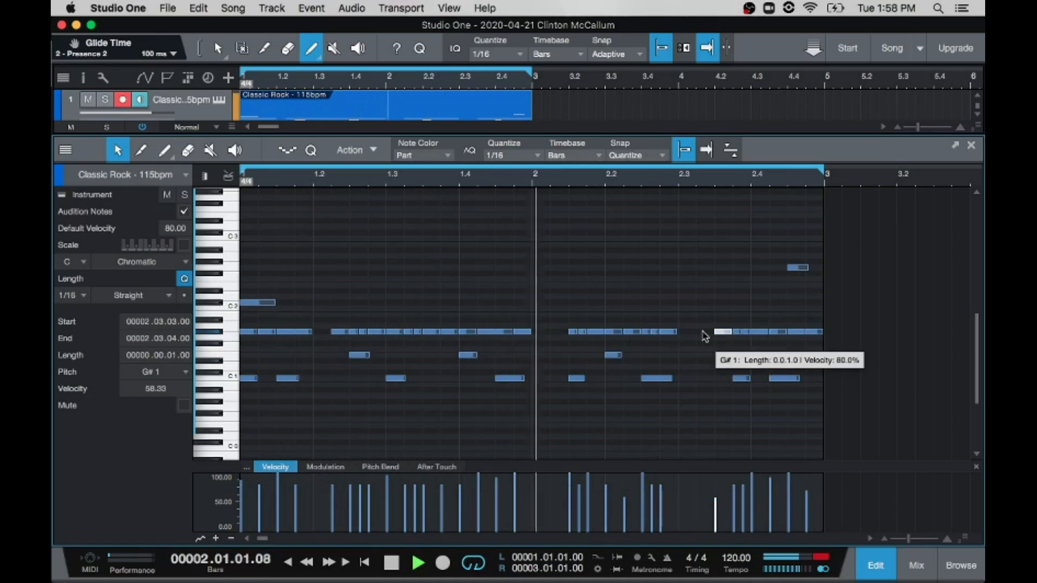
left_click_drag(340, 333, 352, 331)
left_click(720, 332)
key("Delete")
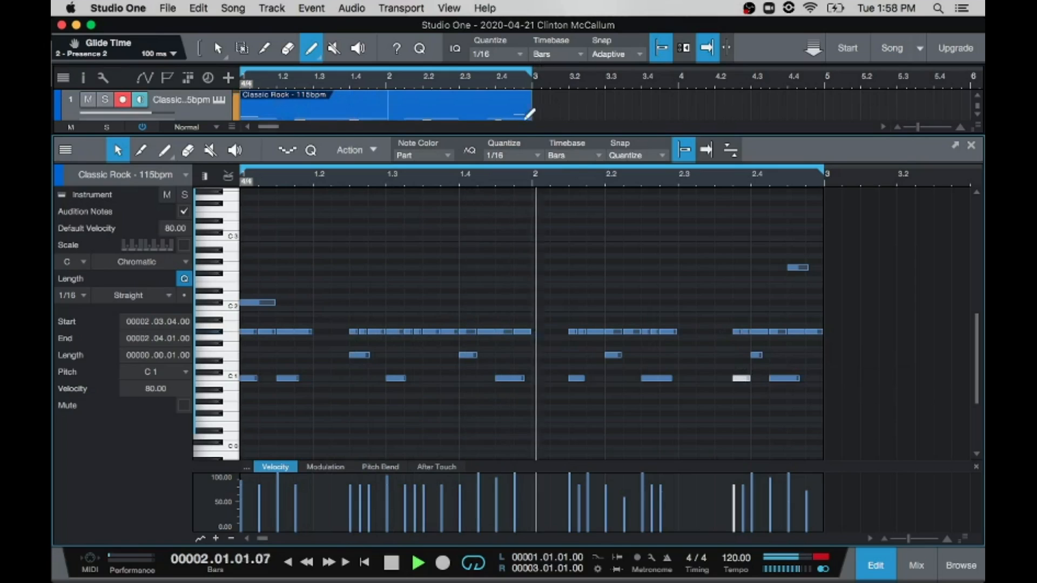
Step: Set the quantize value to 1/32 and replace the C1 kick at 2.3.4 with two thirty-second notes
left_click(537, 155)
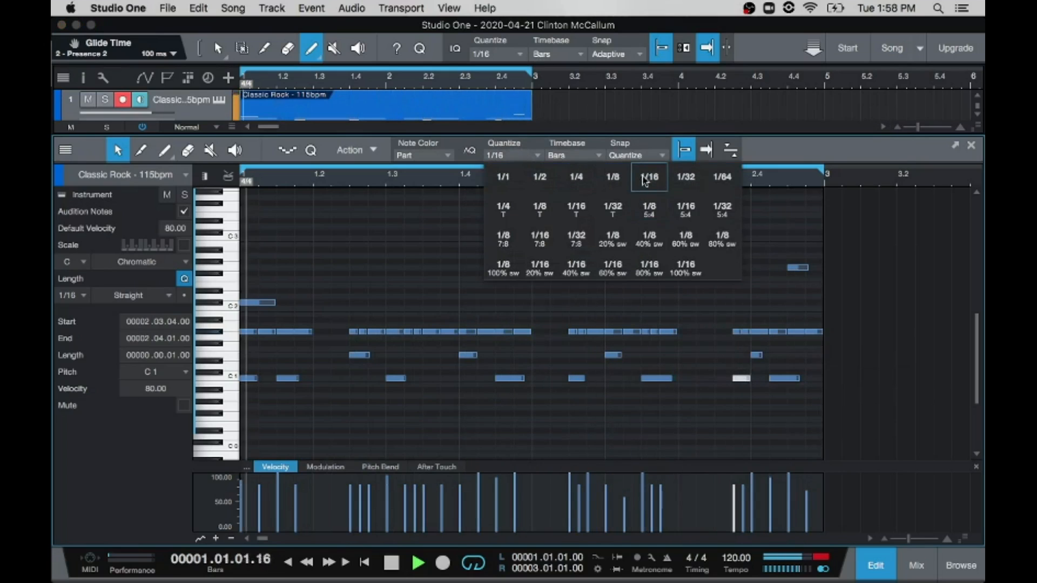
left_click(685, 177)
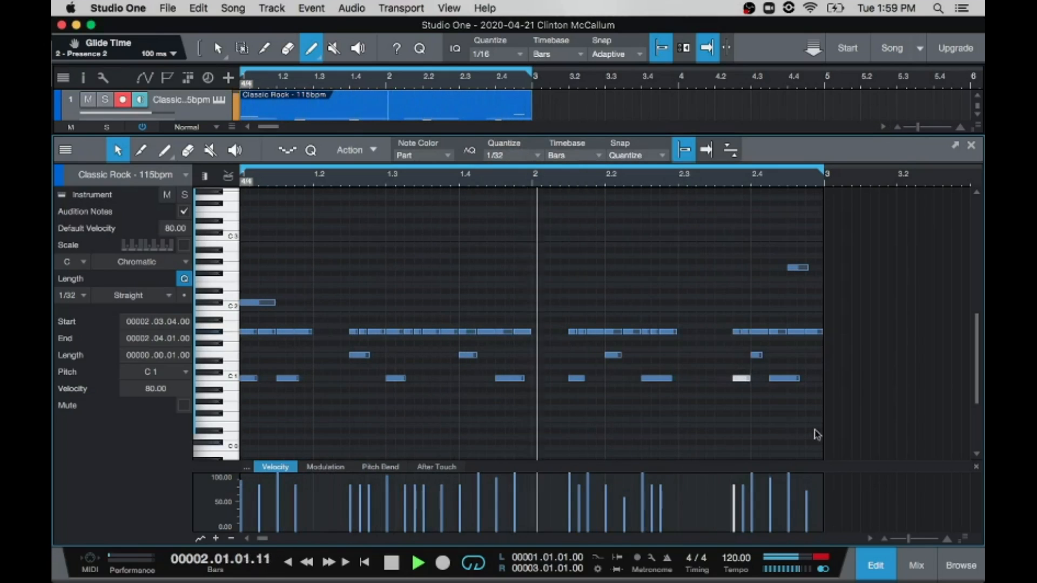
double_click(745, 377)
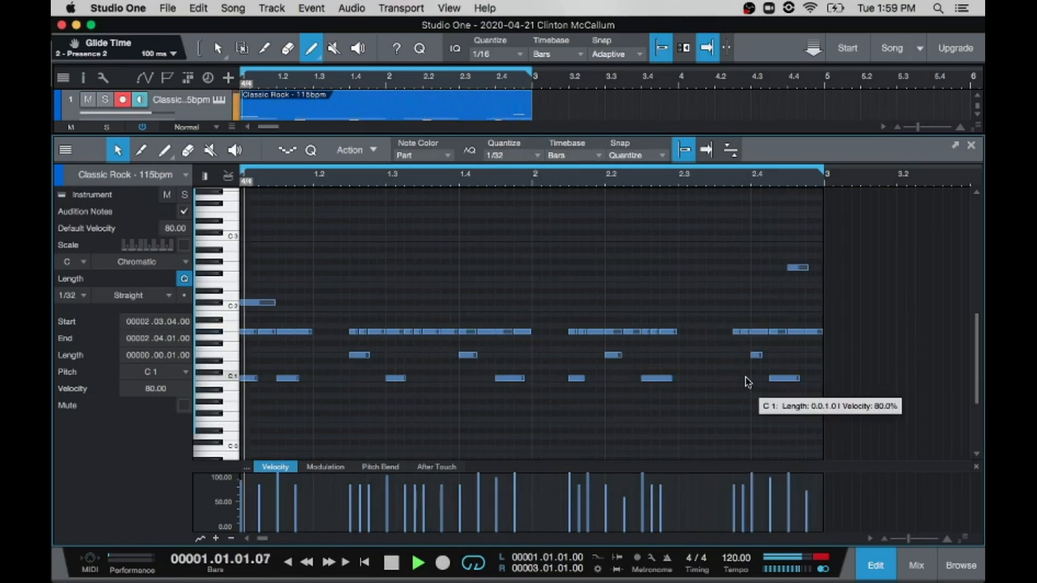
double_click(745, 378)
double_click(737, 378)
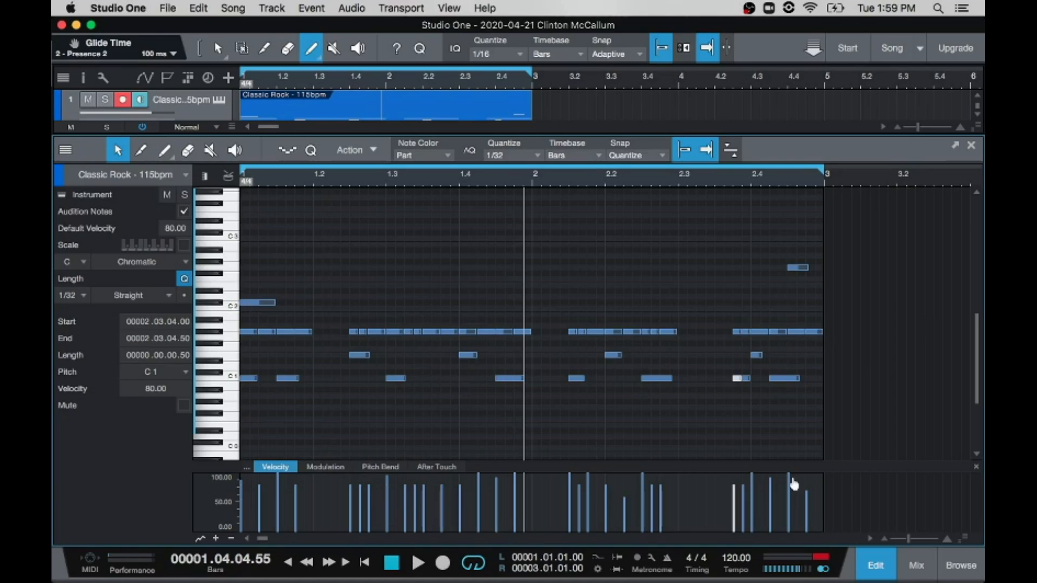
Step: Place the playback cursor at the gaps on 1.2, 2.1 and 2.3, and play the loop from 2.3
left_click(316, 186)
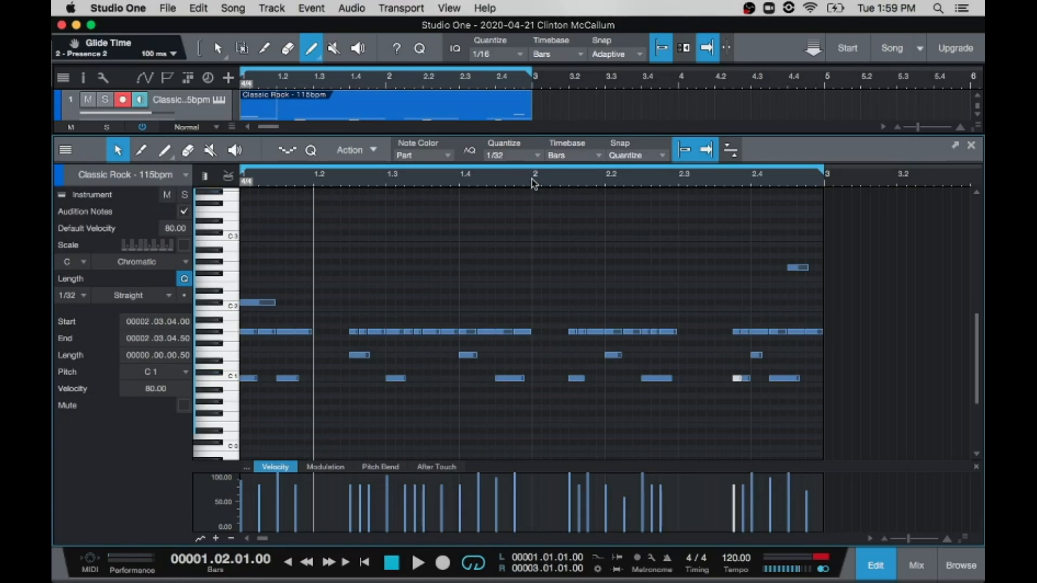
left_click(532, 182)
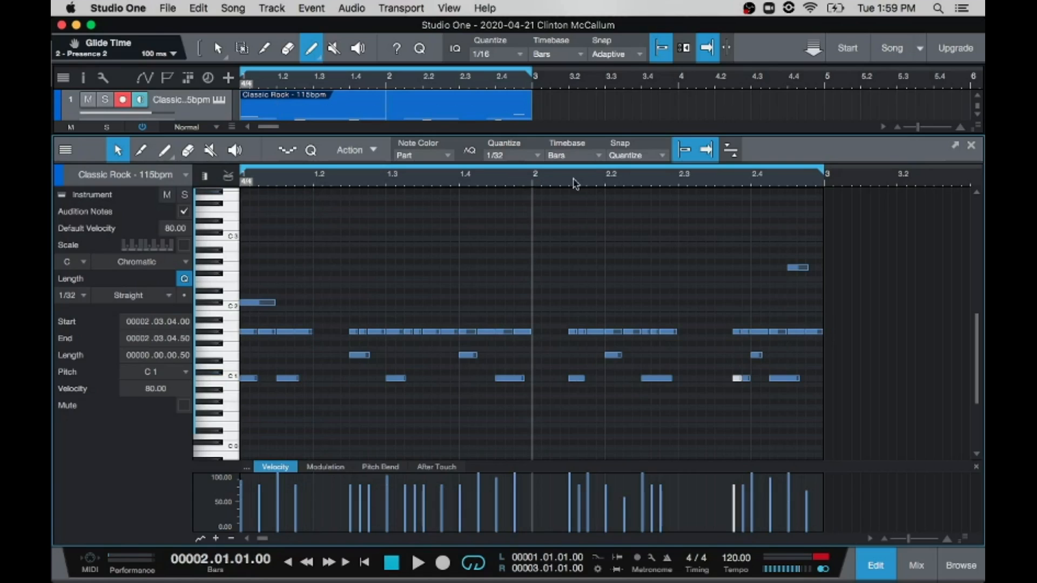
left_click(679, 181)
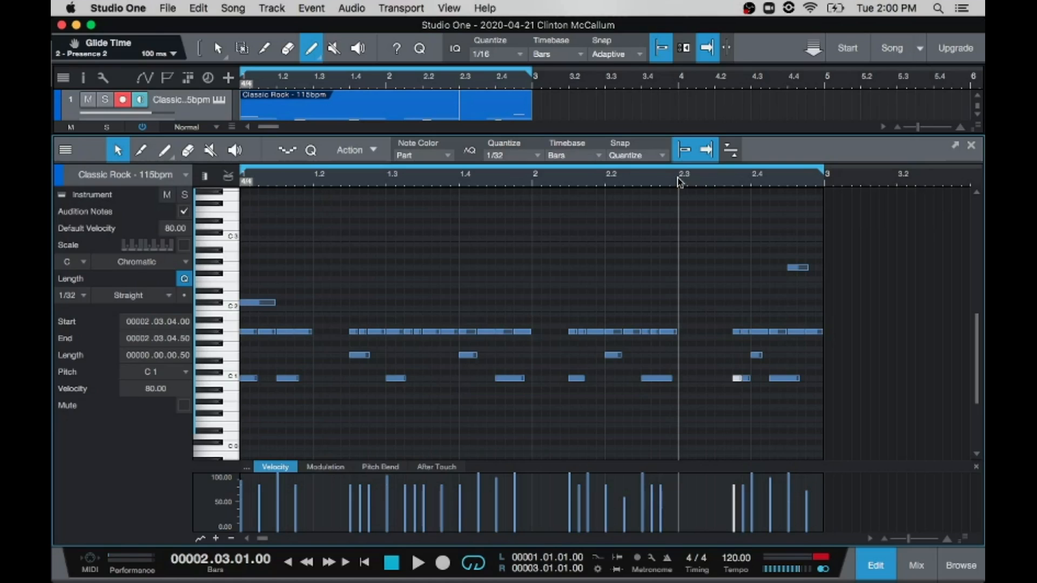
key("space")
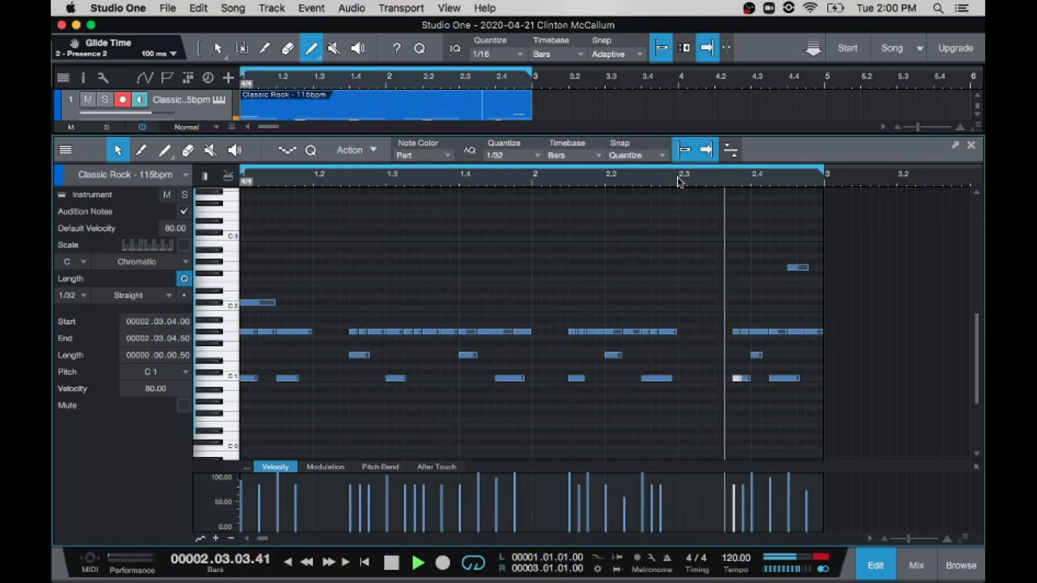
key("space")
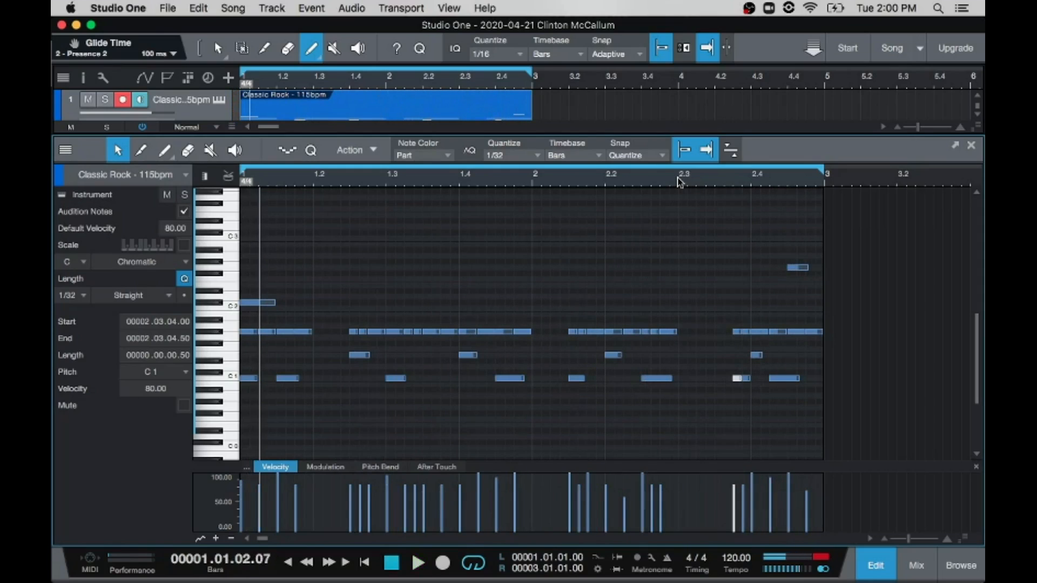
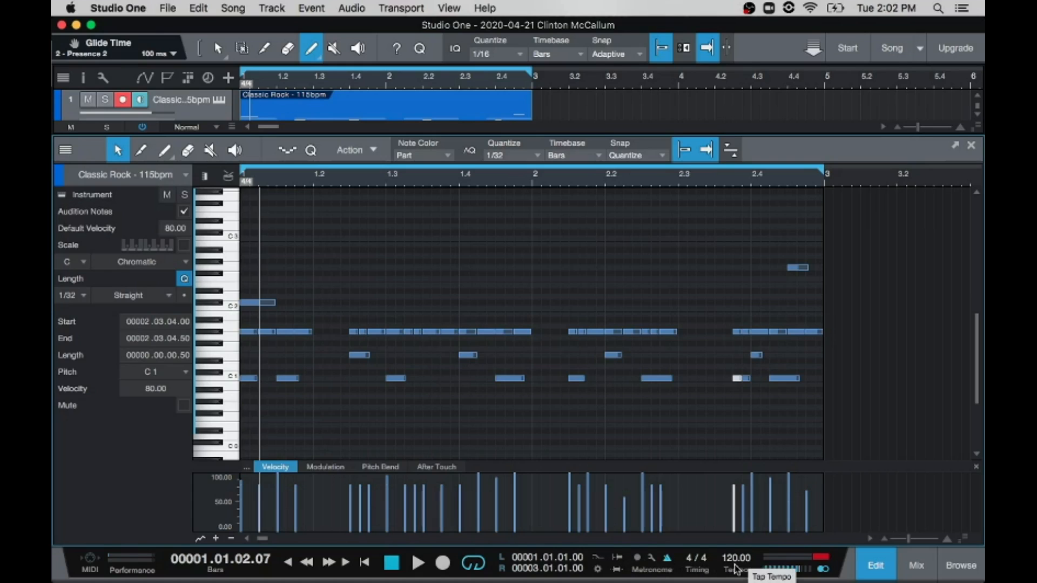
Step: Play the drum loop, mute and unmute its track during playback, and stop the transport
key("space")
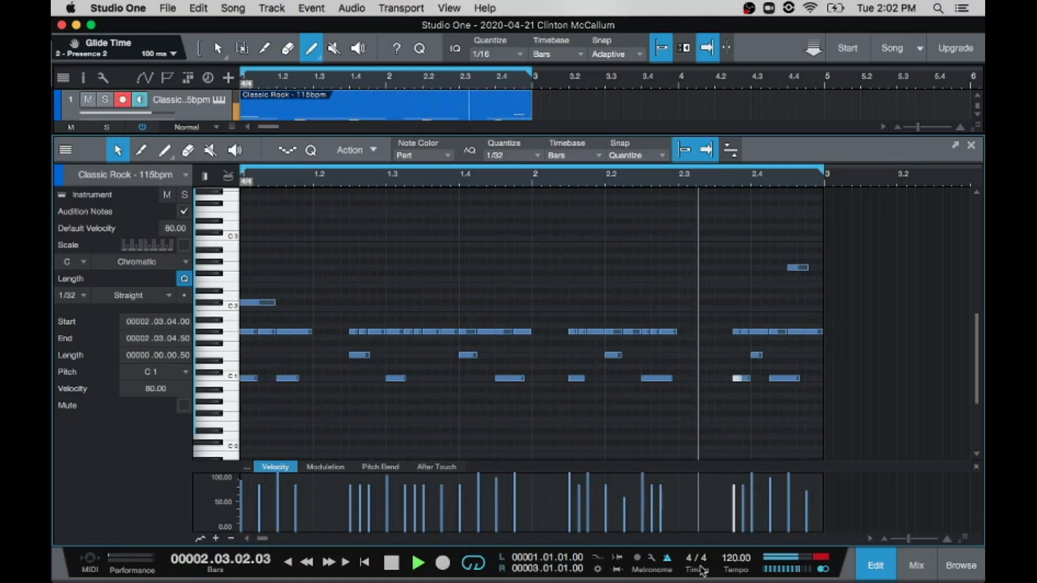
left_click(88, 100)
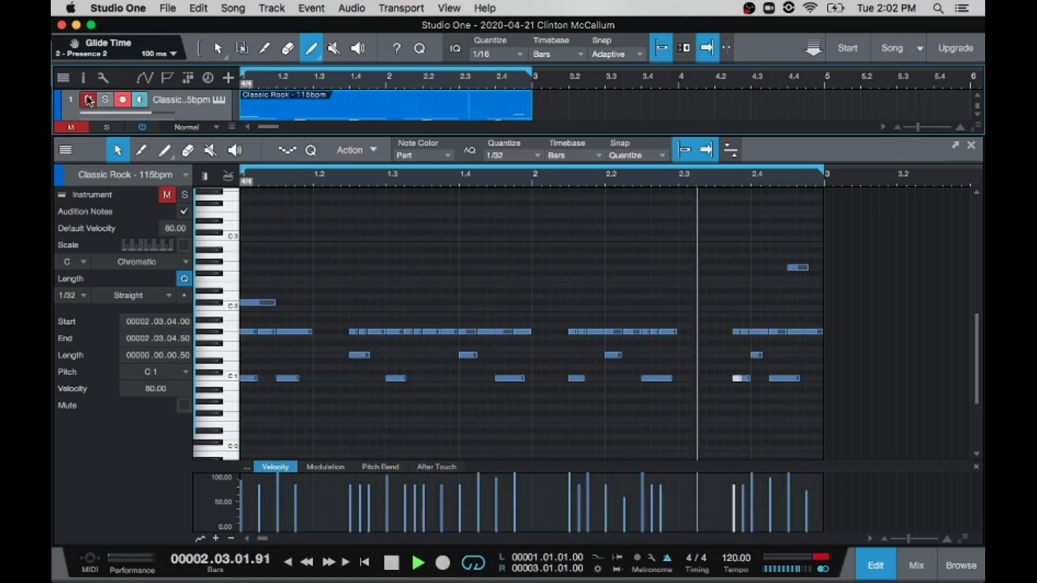
left_click(89, 100)
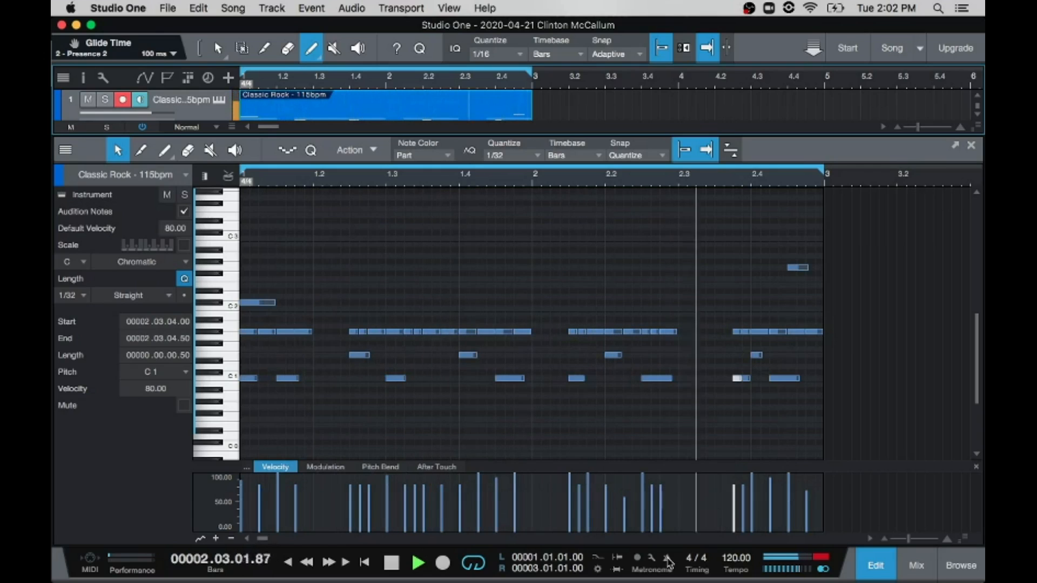
left_click(395, 565)
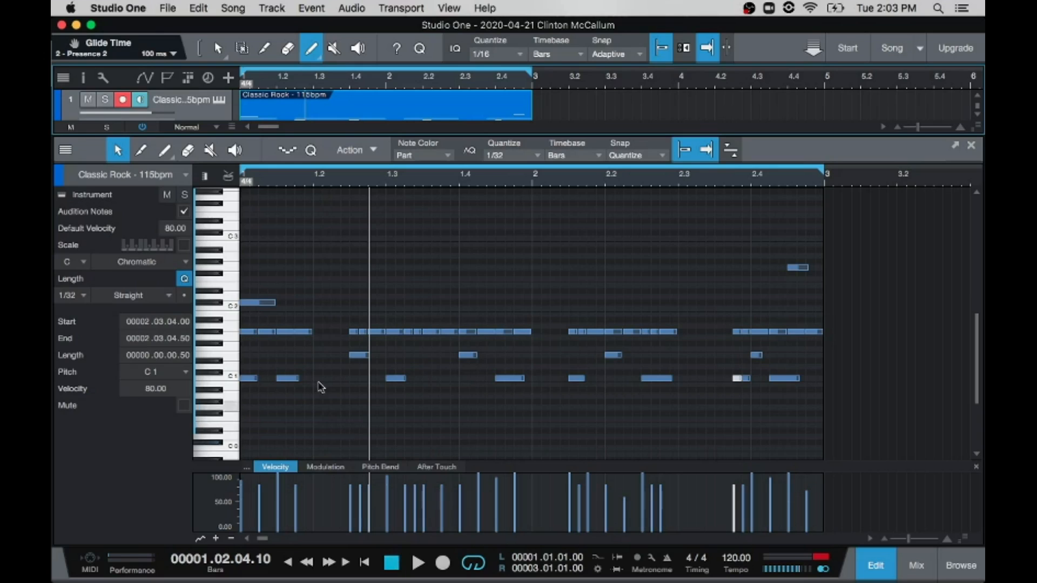
Step: Enlarge the arrangement area above the note editor, and switch to the console and back to the editor
mouse_move(53, 290)
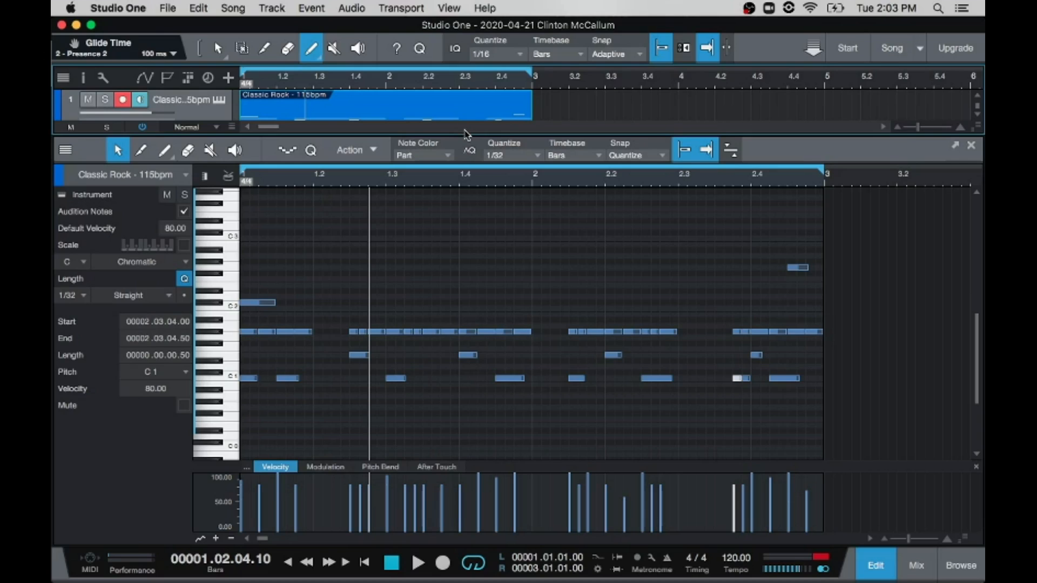
left_click_drag(465, 134, 465, 330)
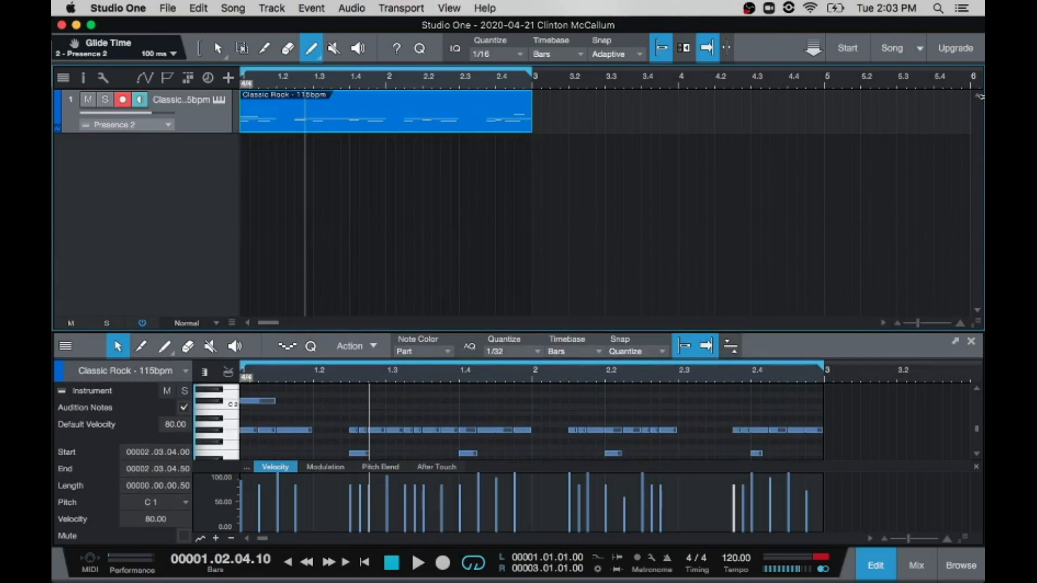
left_click(449, 8)
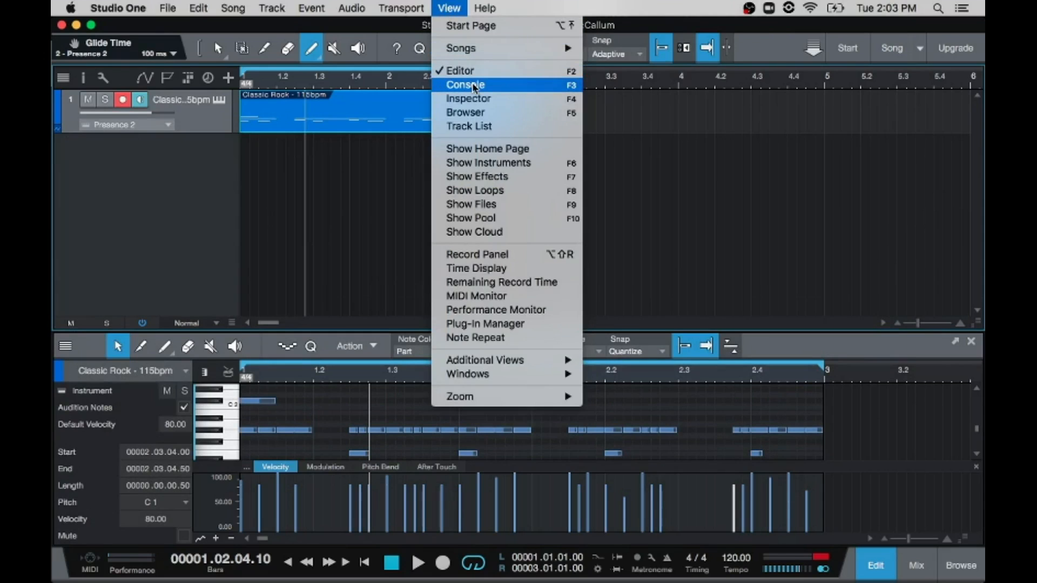
left_click(465, 85)
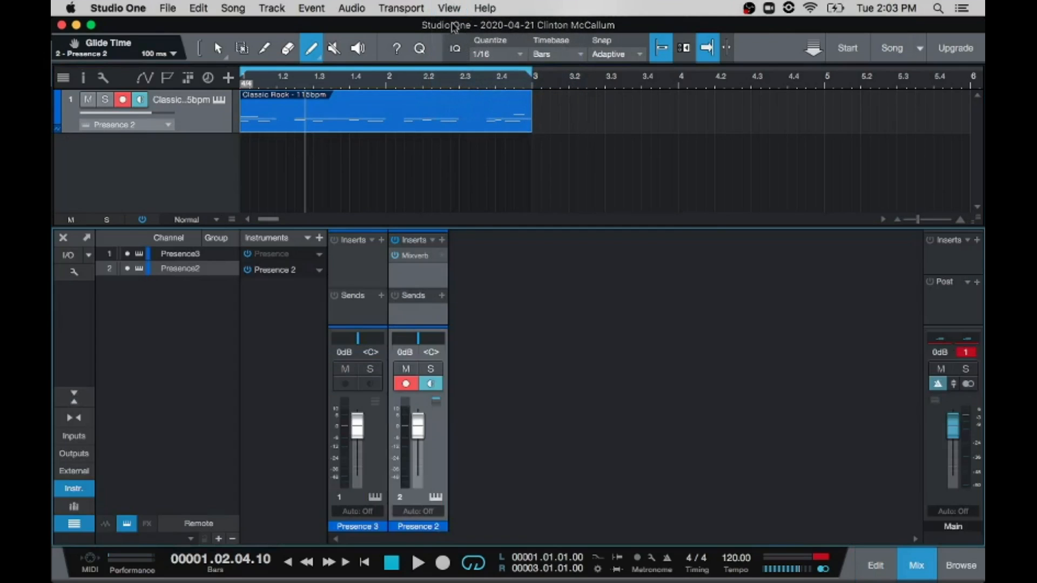
left_click(413, 13)
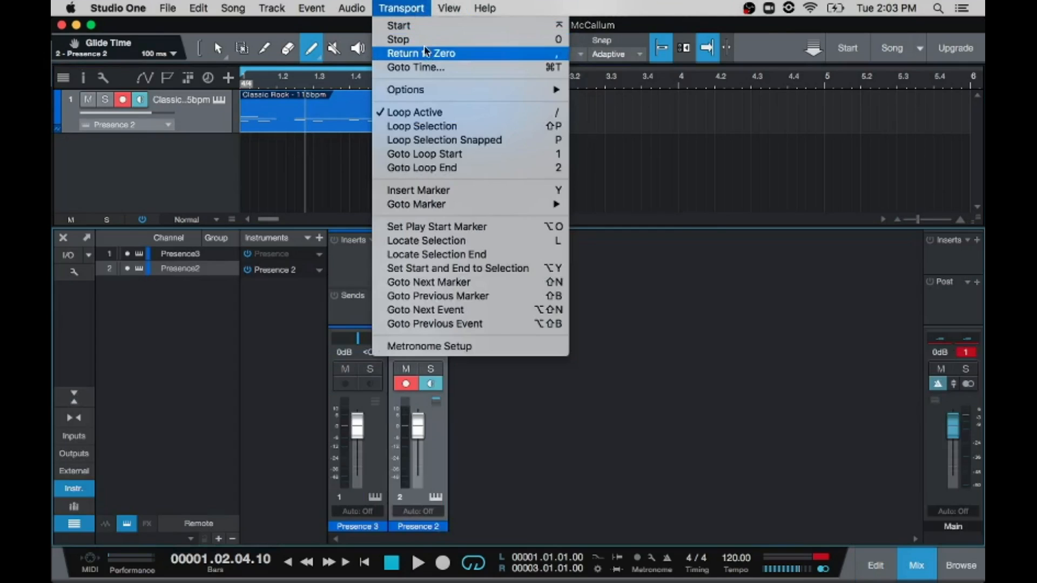
mouse_move(449, 8)
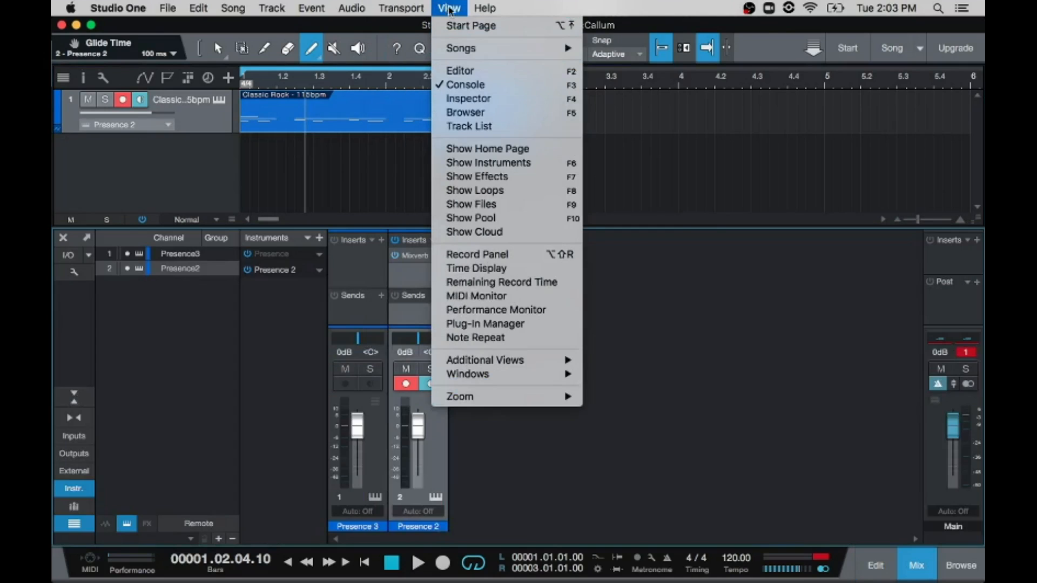
left_click(470, 72)
Step: Show the browser's instruments and add Presence to the arrangement as a new instrument track
left_click(456, 7)
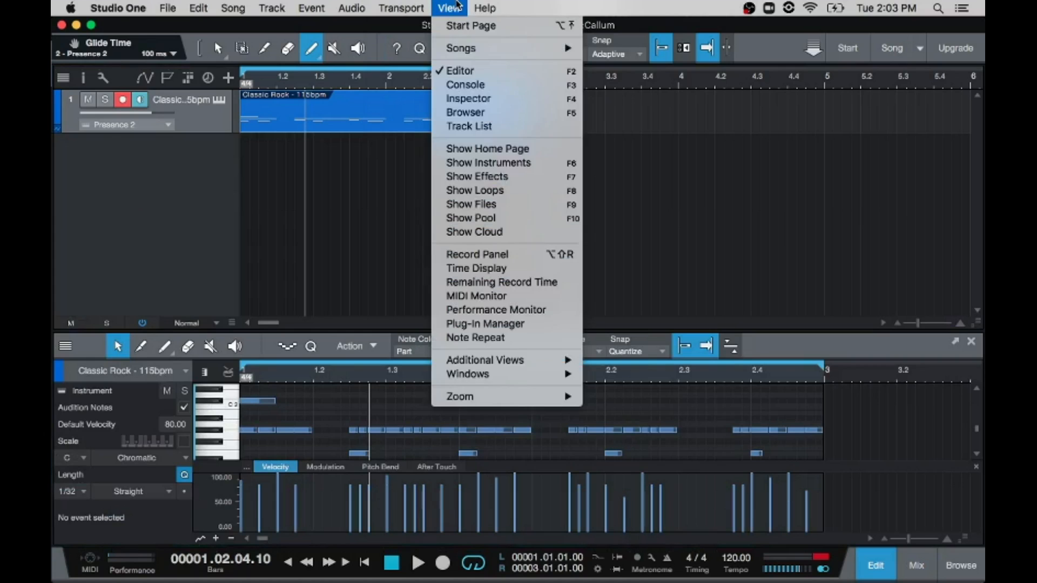
left_click(469, 113)
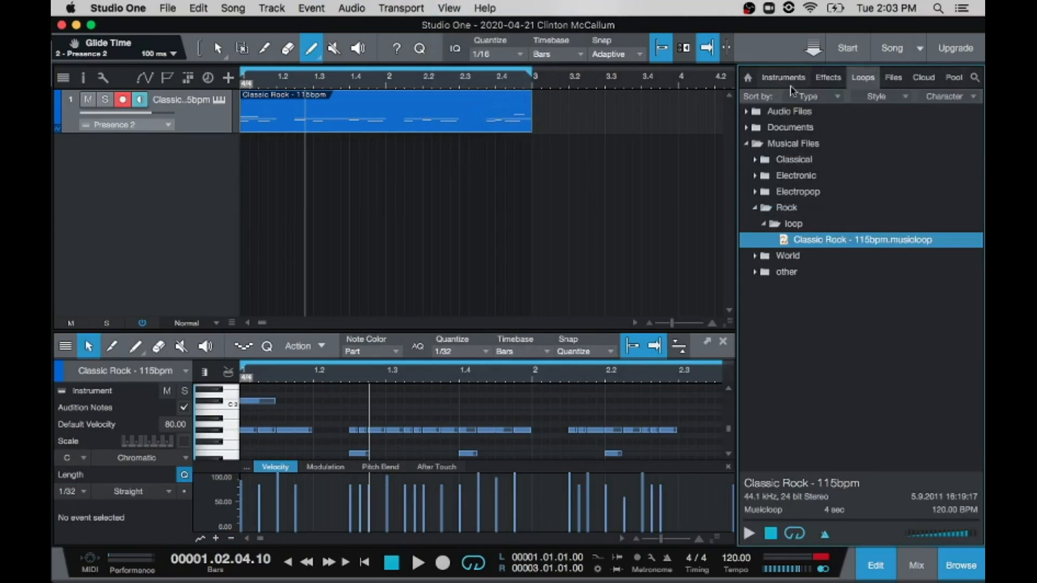
left_click(782, 80)
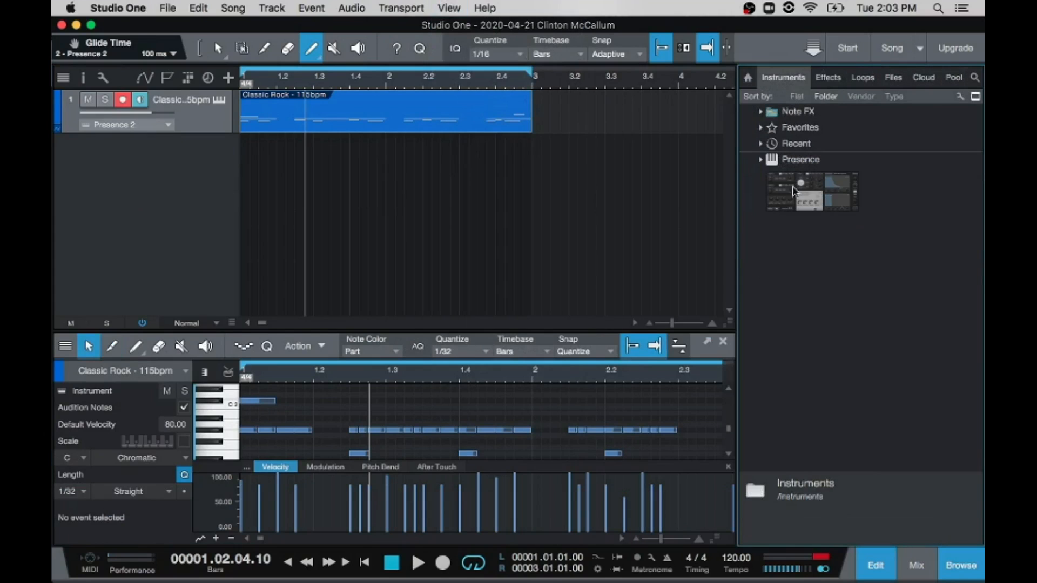
left_click(787, 161)
left_click_drag(603, 178, 128, 167)
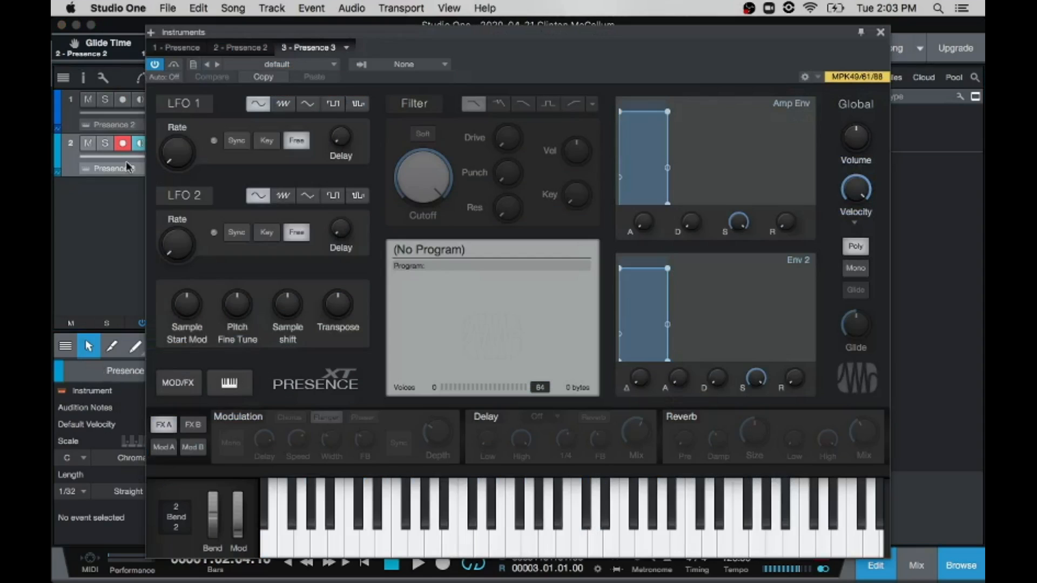
Step: Load the Oboe preset from Artist Instruments, Winds & Brass into the new Presence instrument and close its window
left_click(334, 66)
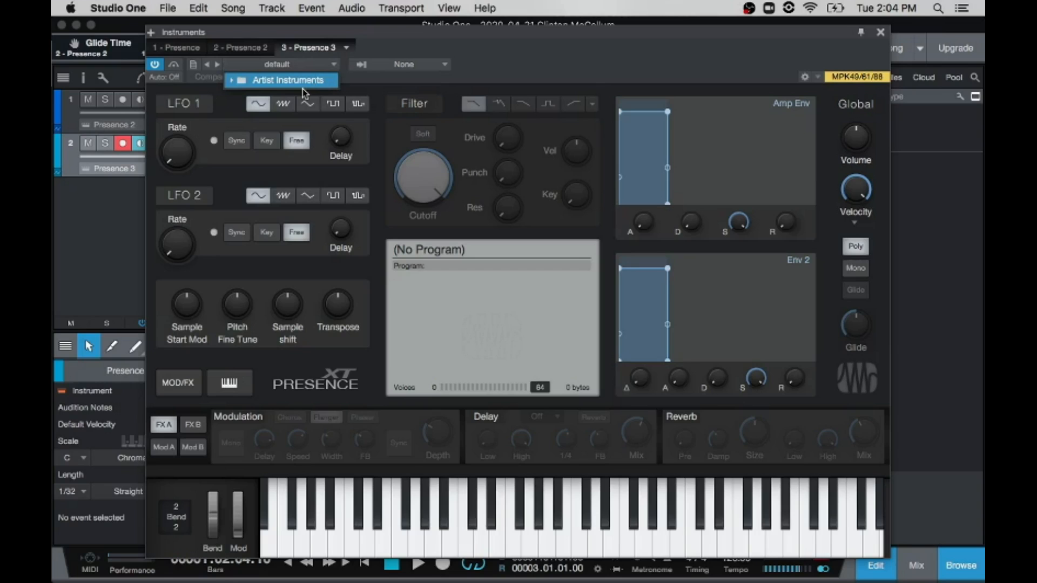
left_click(231, 81)
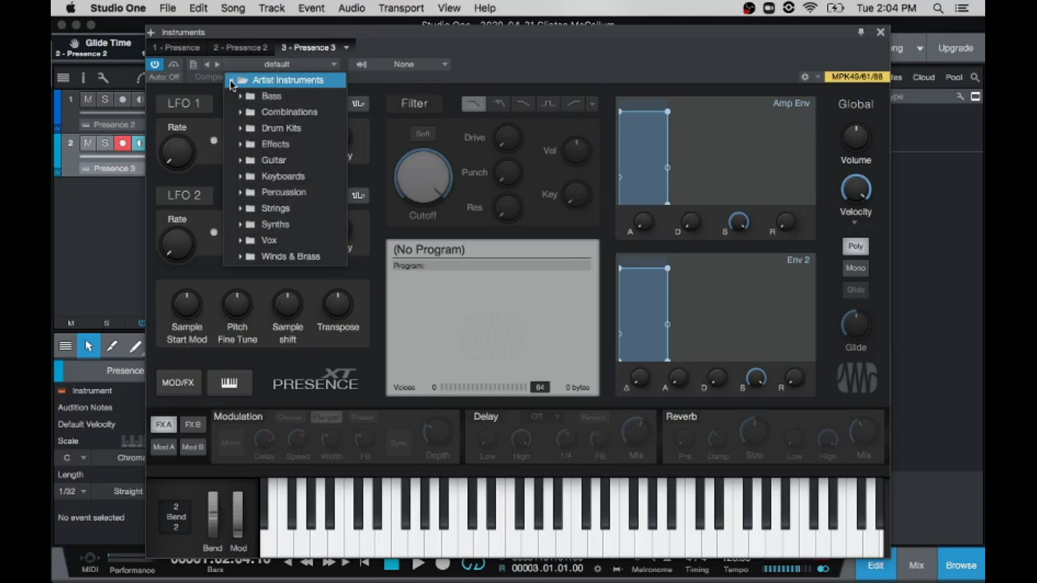
left_click(240, 258)
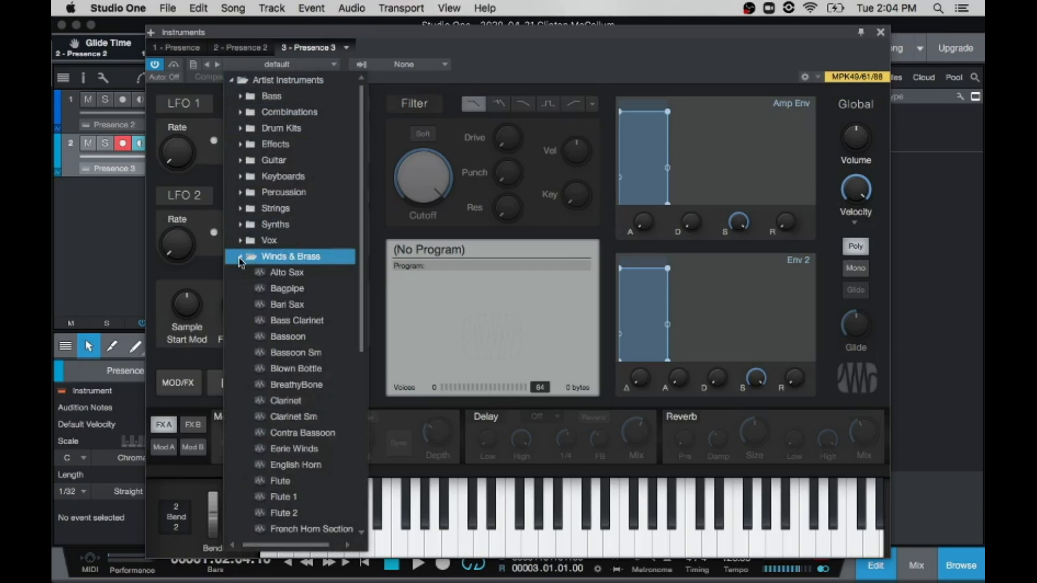
scroll(283, 265, "down", 10)
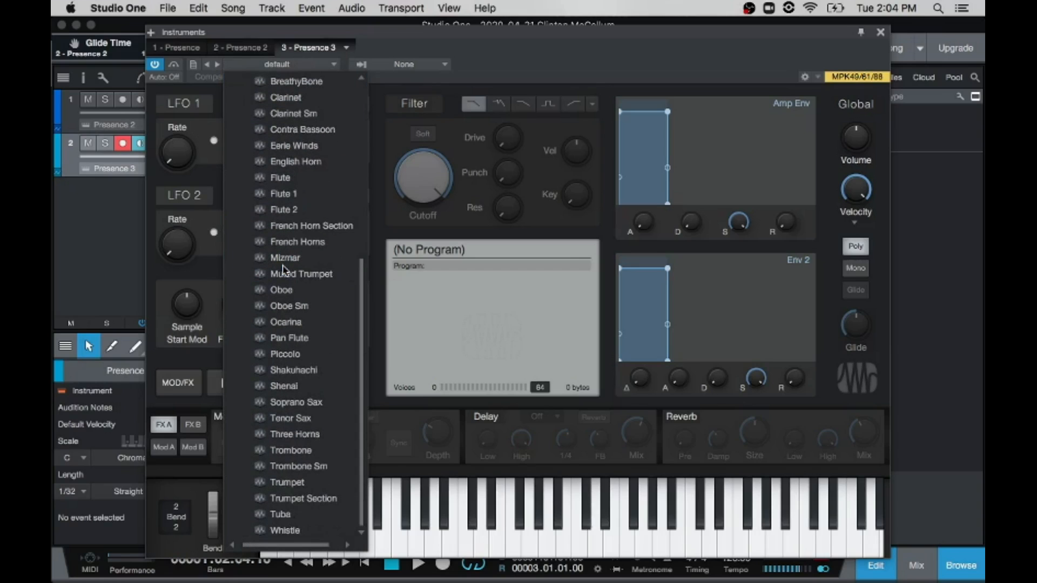
left_click(261, 294)
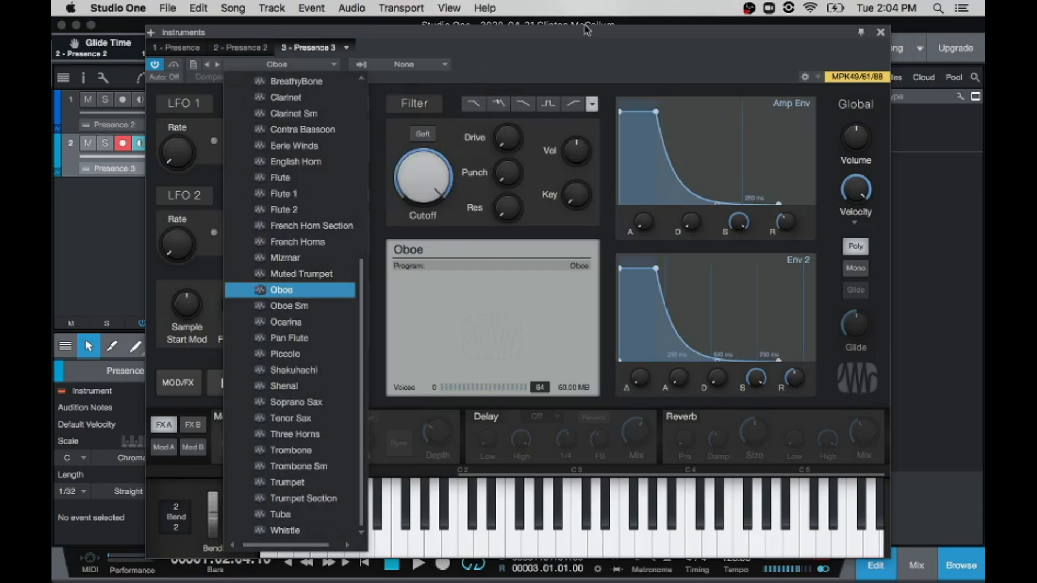
left_click(591, 52)
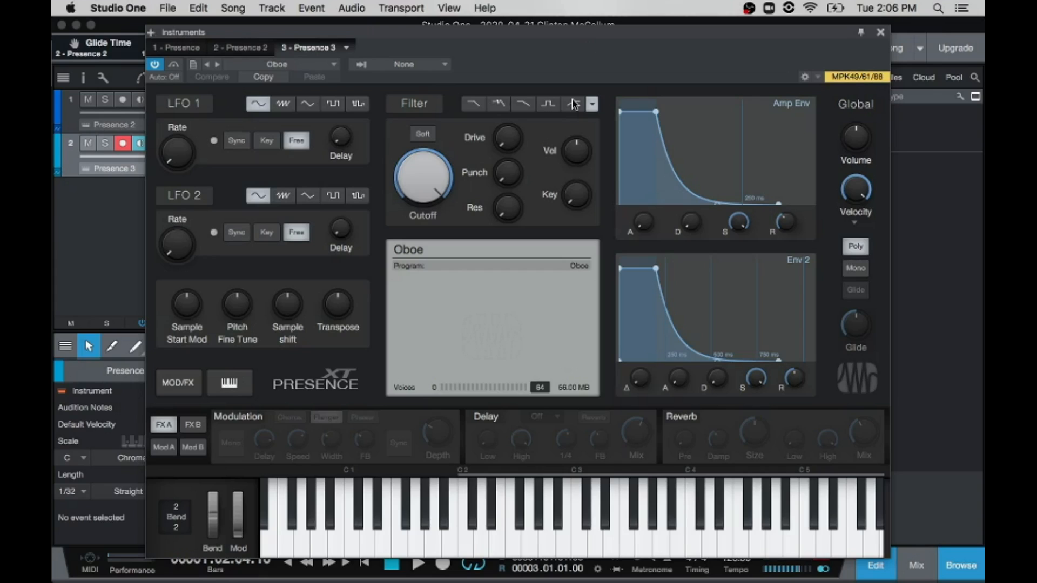
left_click(880, 32)
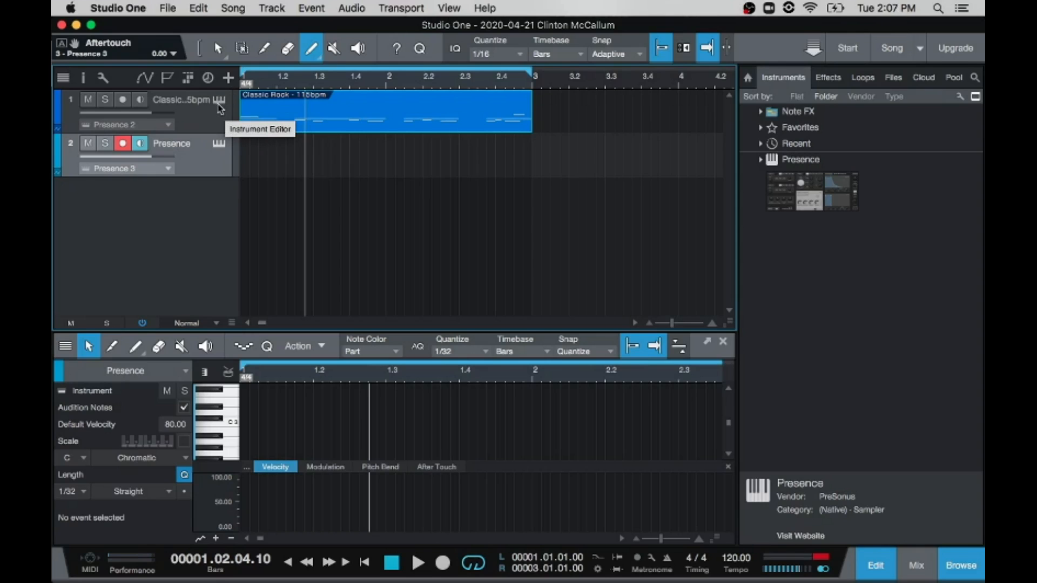
Step: Open the drum track's instrument, arm and monitor that track in place of the Oboe track, and re-arm the Oboe track
left_click(219, 106)
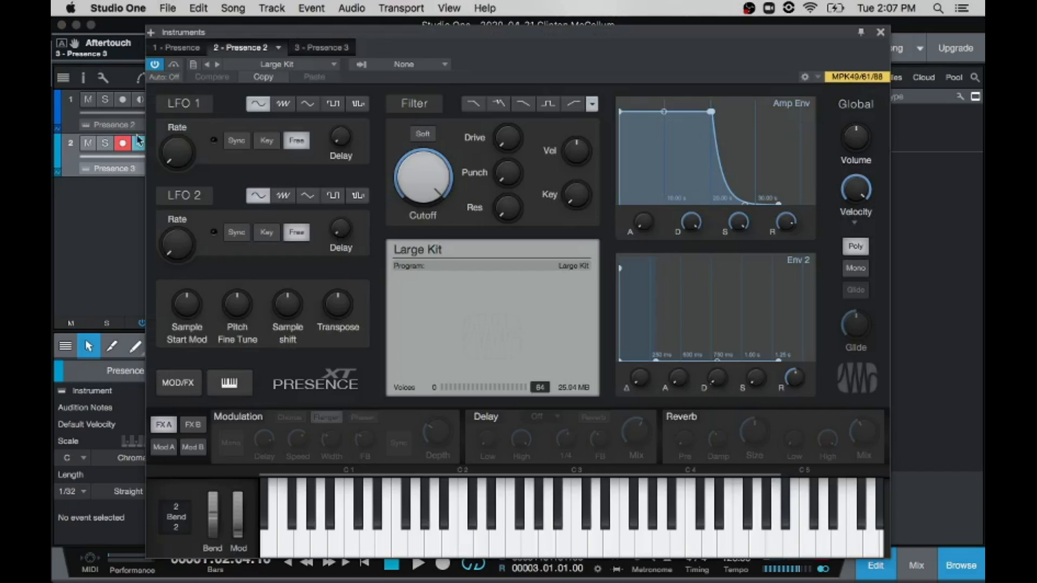
left_click(140, 102)
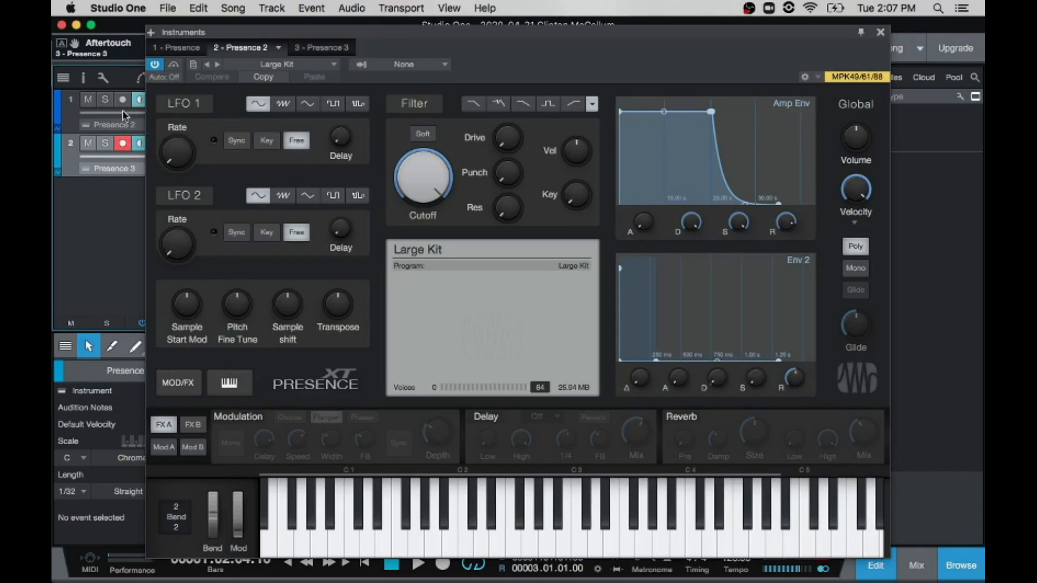
left_click(123, 101)
left_click(123, 143)
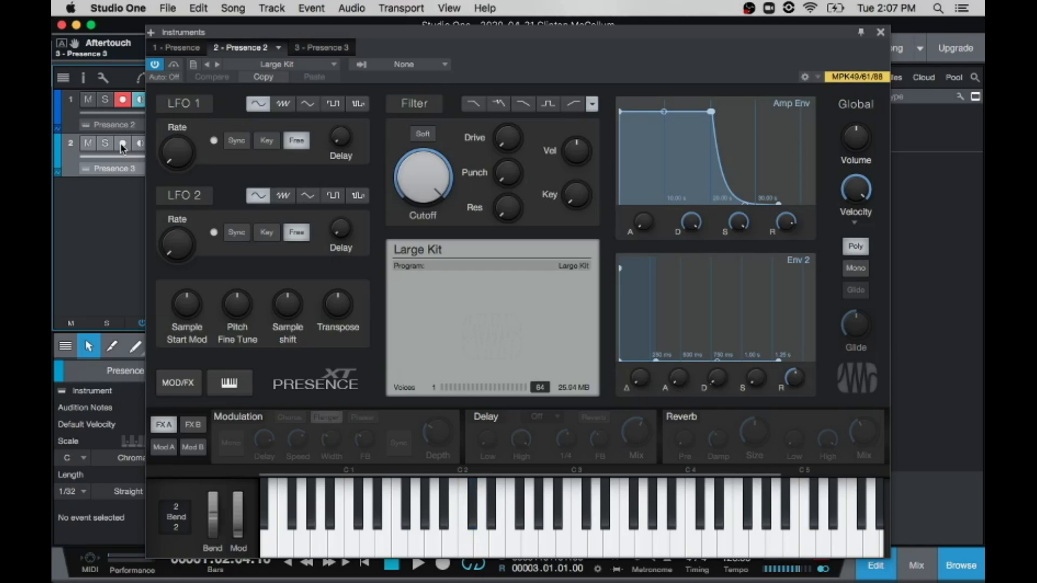
left_click(122, 144)
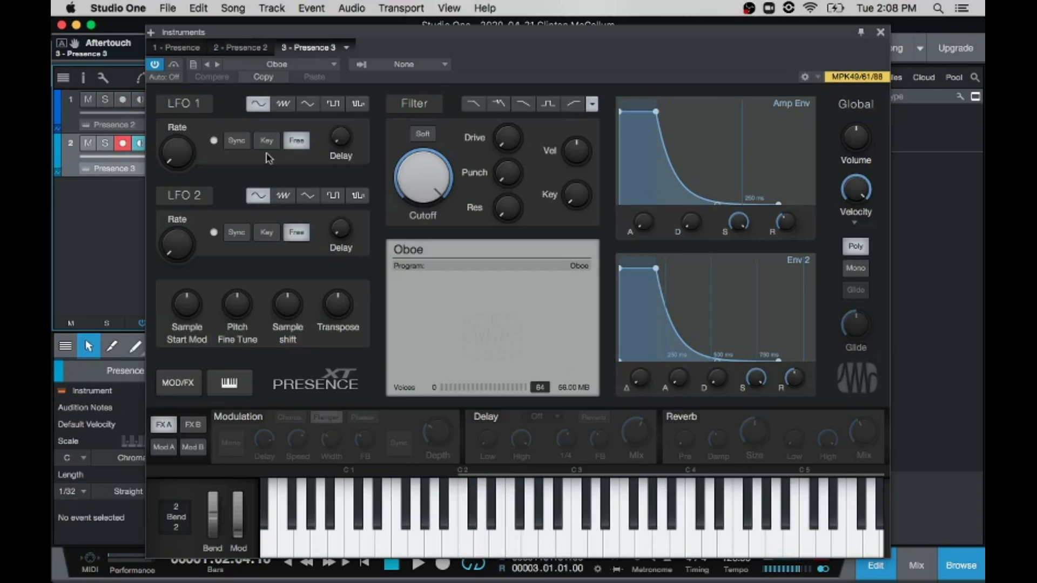
Step: Try the Clarinet and Flute presets from Winds & Brass on the second track's Presence instrument
left_click(312, 65)
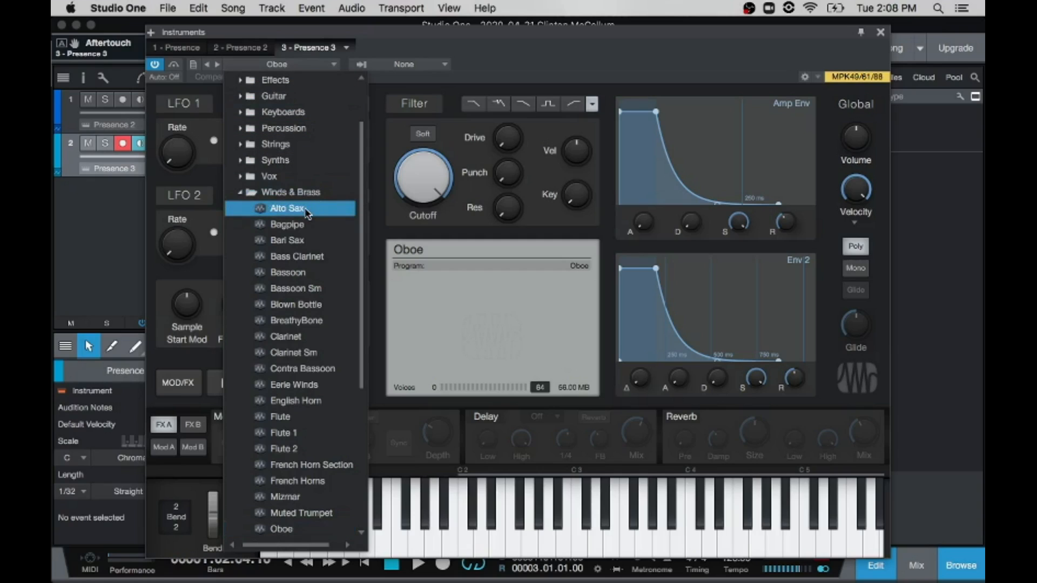
left_click(296, 337)
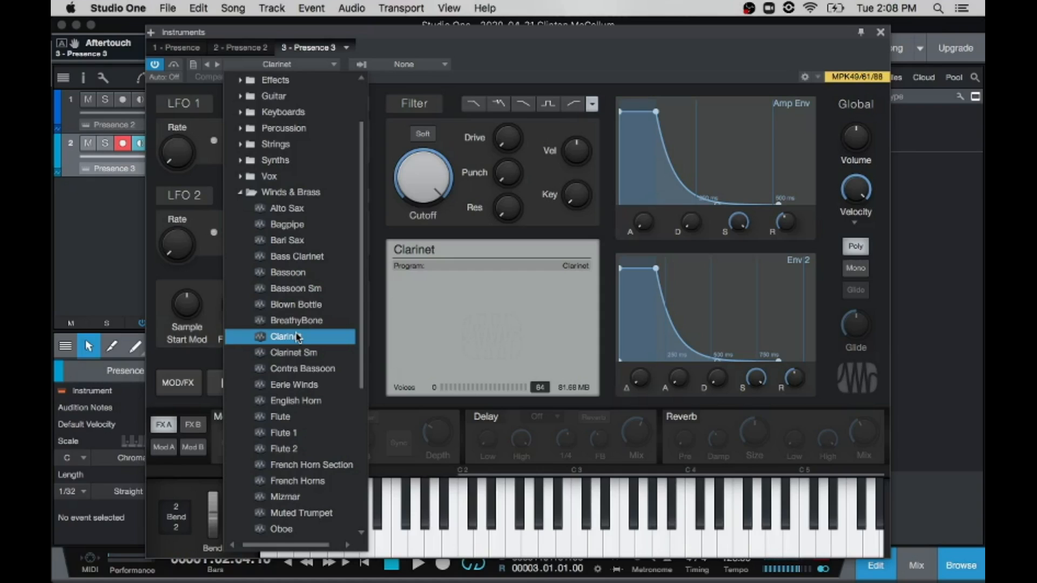
left_click(298, 417)
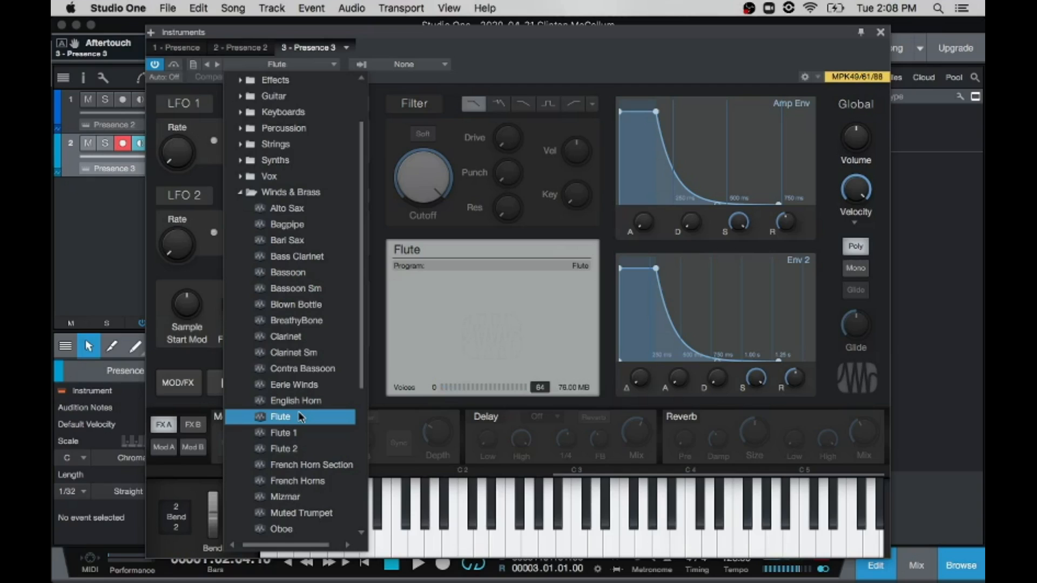
Step: Load the Lush Strings preset from the Strings folder into the second track's instrument and close the preset list
left_click(269, 176)
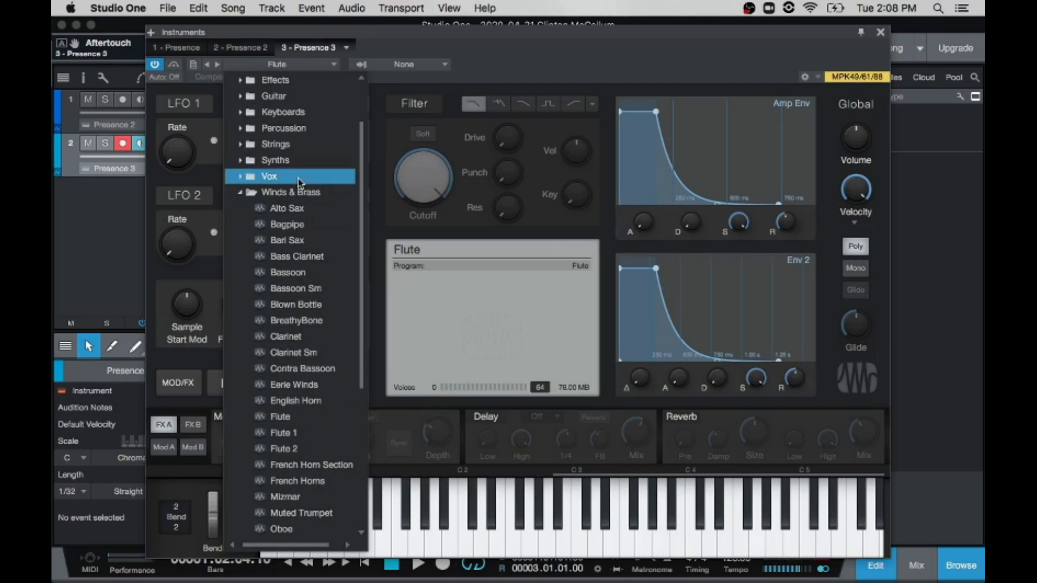
scroll(299, 184, "up", 2)
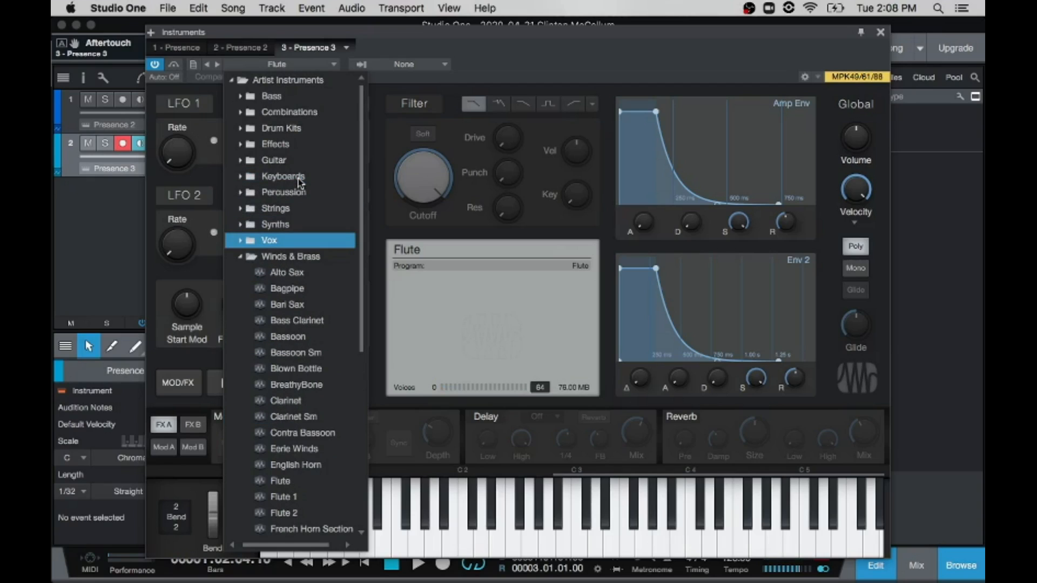
left_click(297, 178)
left_click(253, 209)
left_click(242, 210)
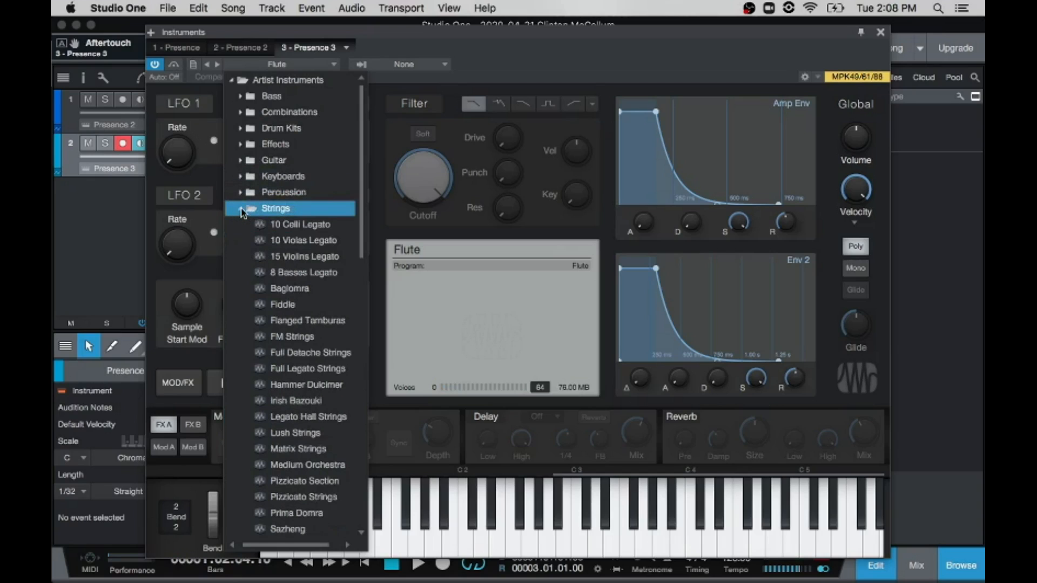
left_click(312, 289)
left_click(326, 386)
left_click(329, 417)
left_click(324, 434)
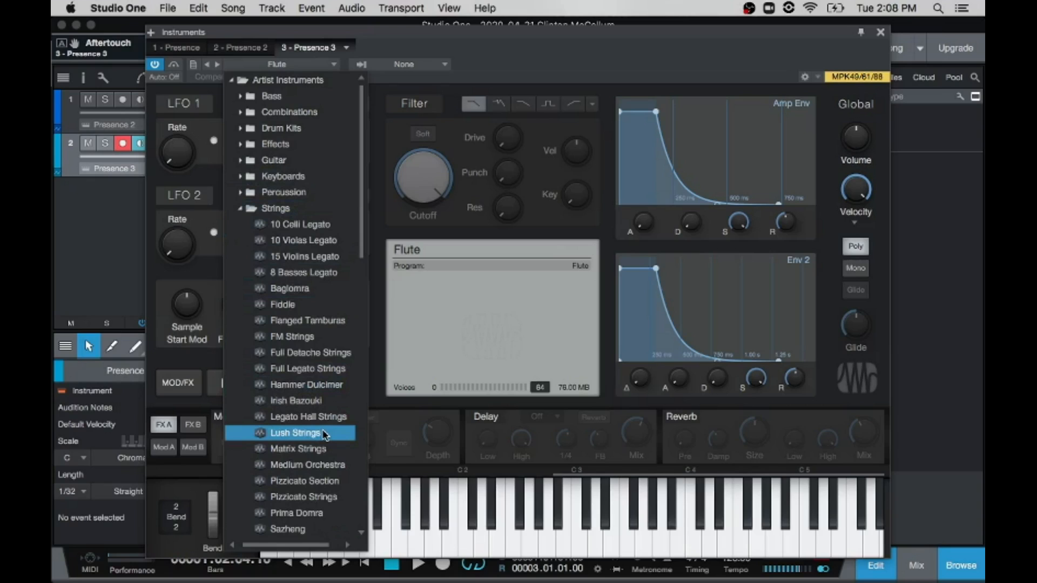
double_click(324, 433)
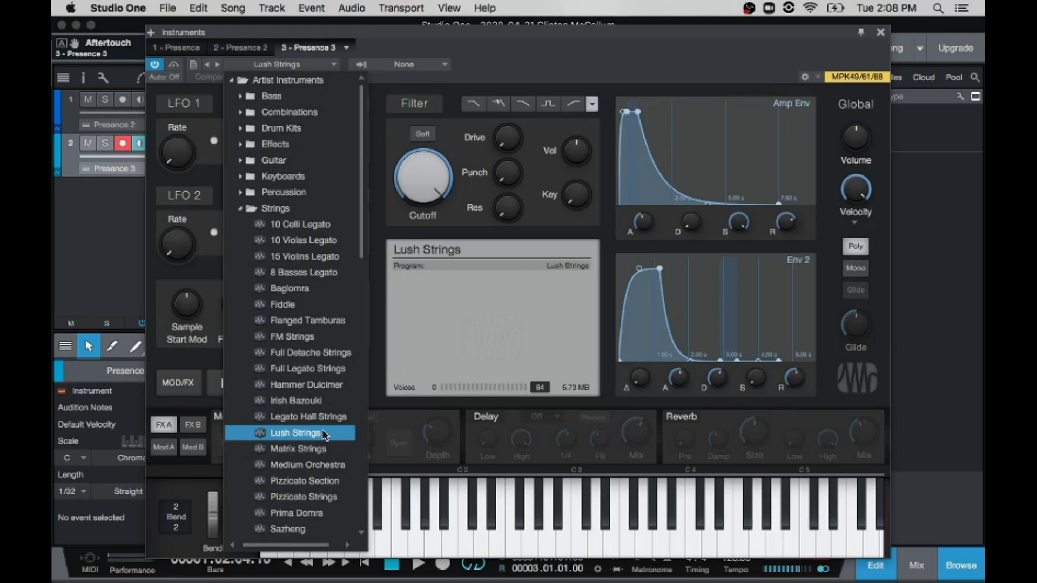
left_click(524, 56)
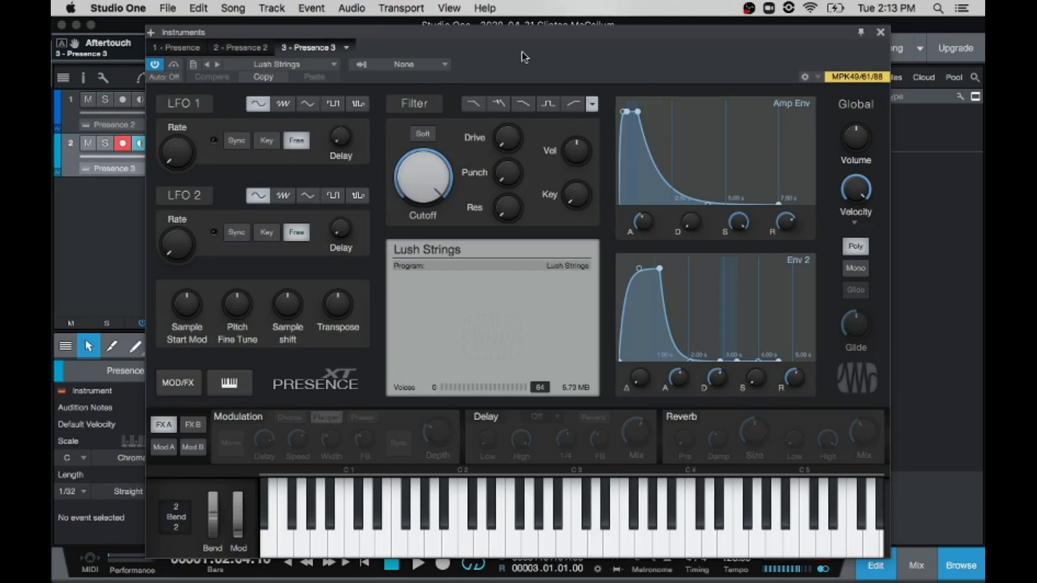
Step: Load the Flute preset from Winds & Brass into the second track's Presence instrument and close the preset list
left_click(325, 66)
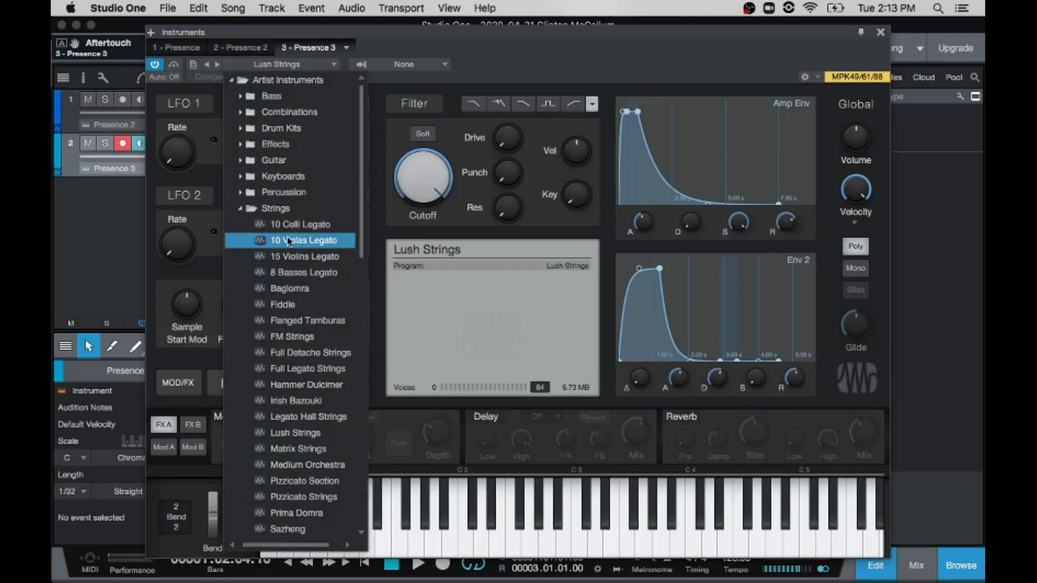
left_click(237, 209)
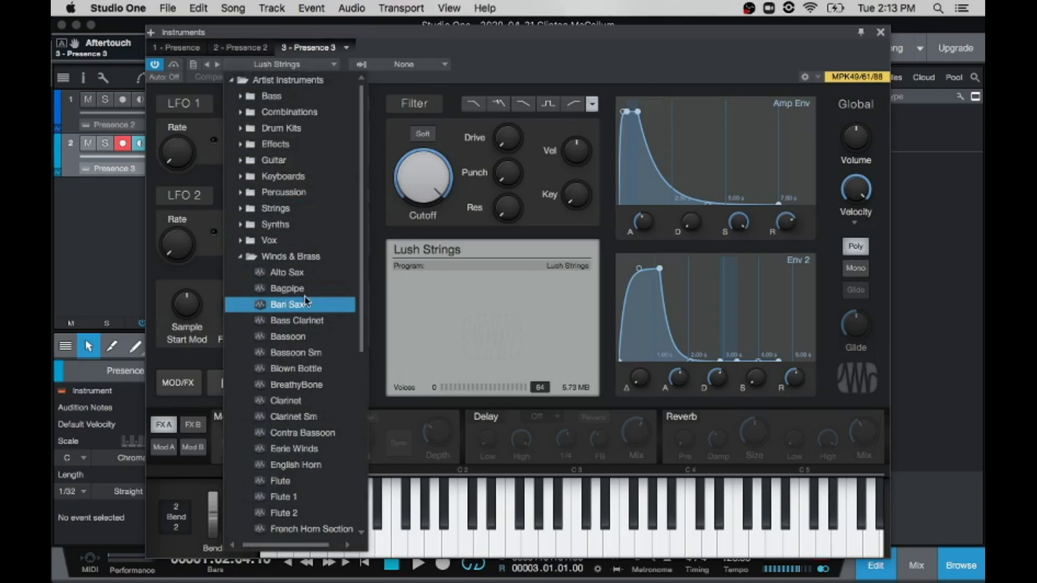
left_click(308, 483)
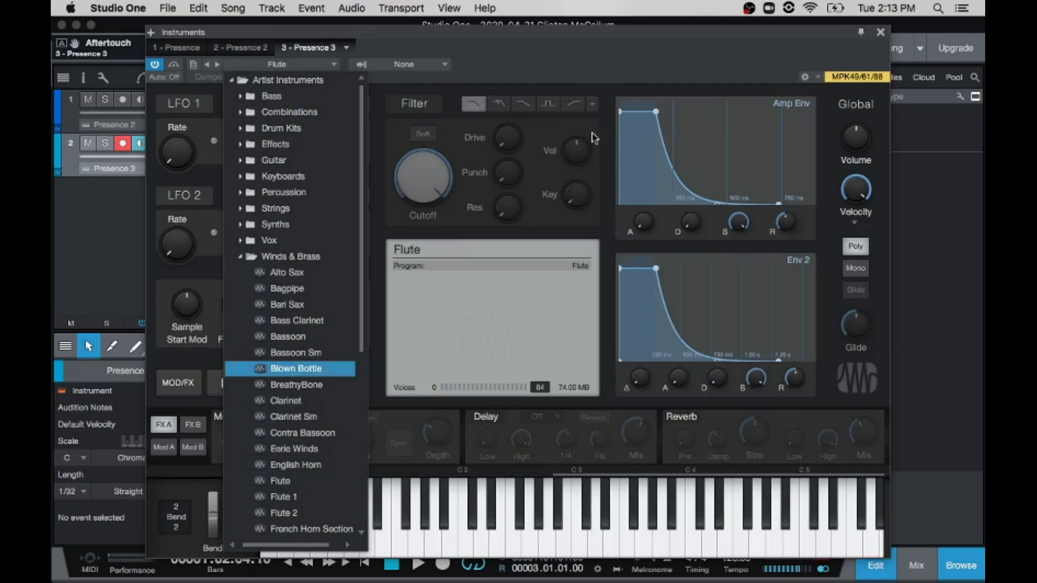
left_click(619, 66)
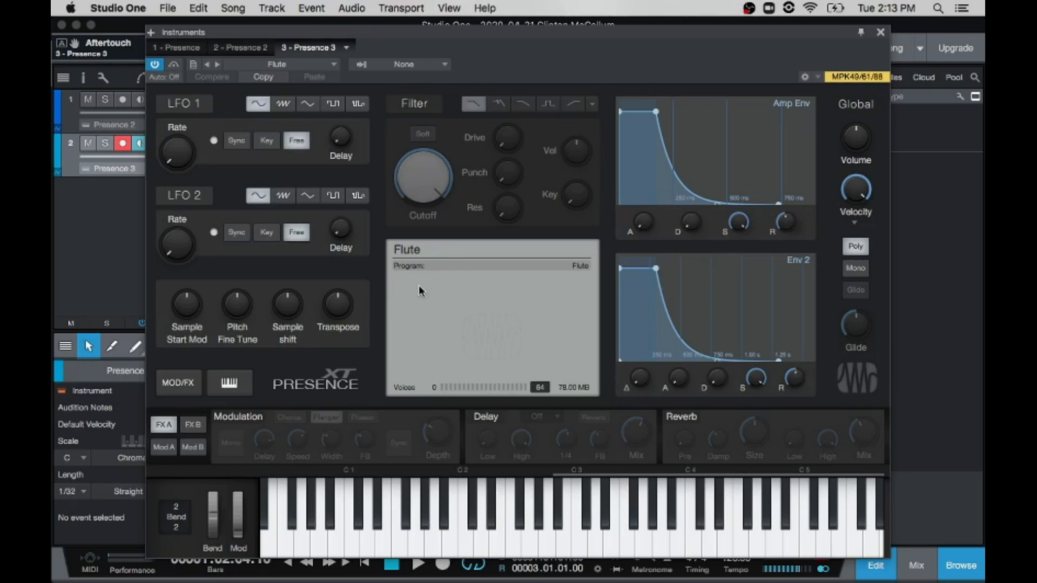
Step: Try the Flute 1 and Flute 2 presets on the second track's instrument, reload Flute and close the preset list
left_click(332, 65)
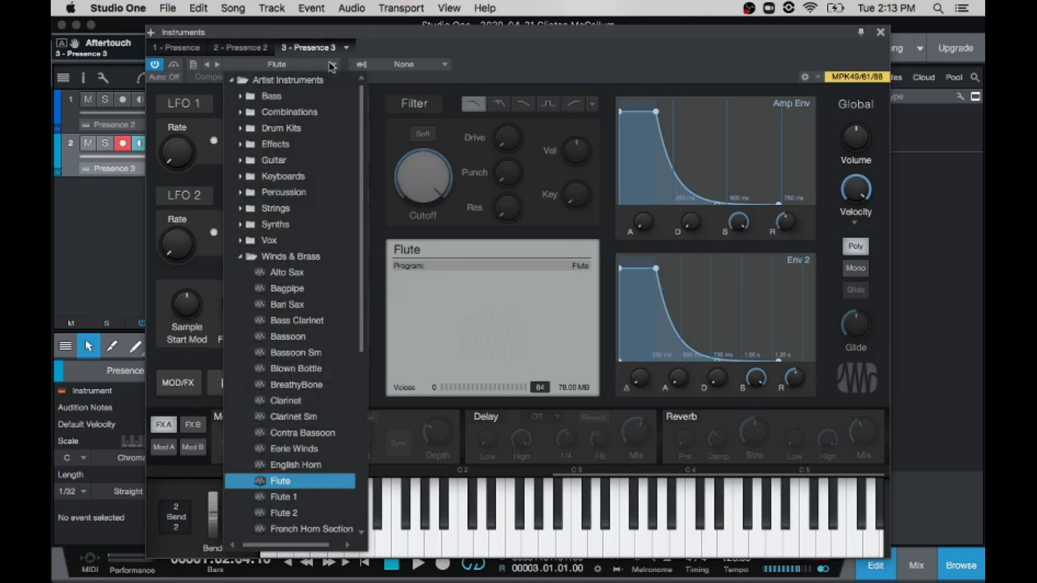
left_click(306, 497)
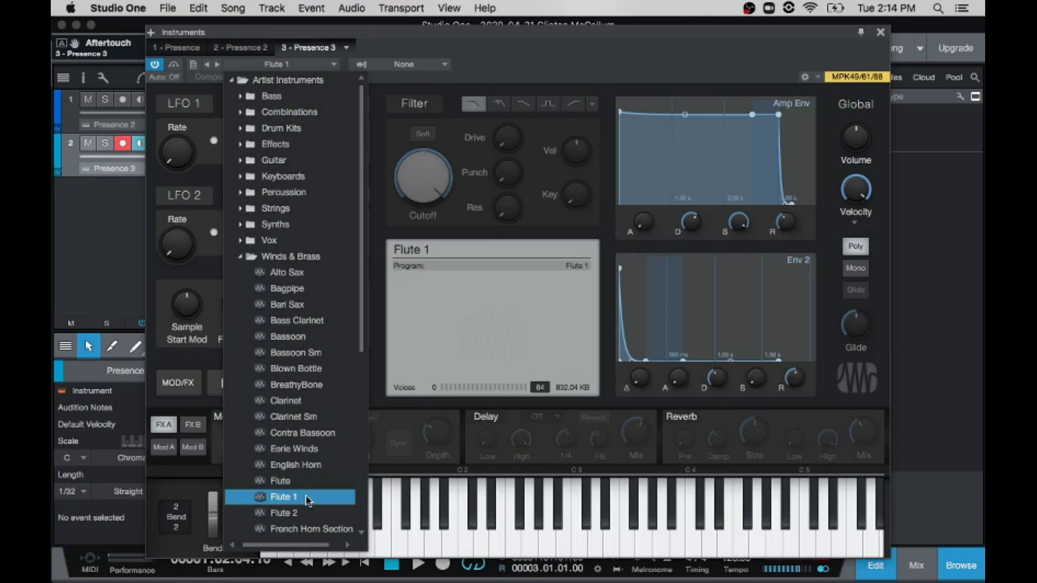
left_click(300, 513)
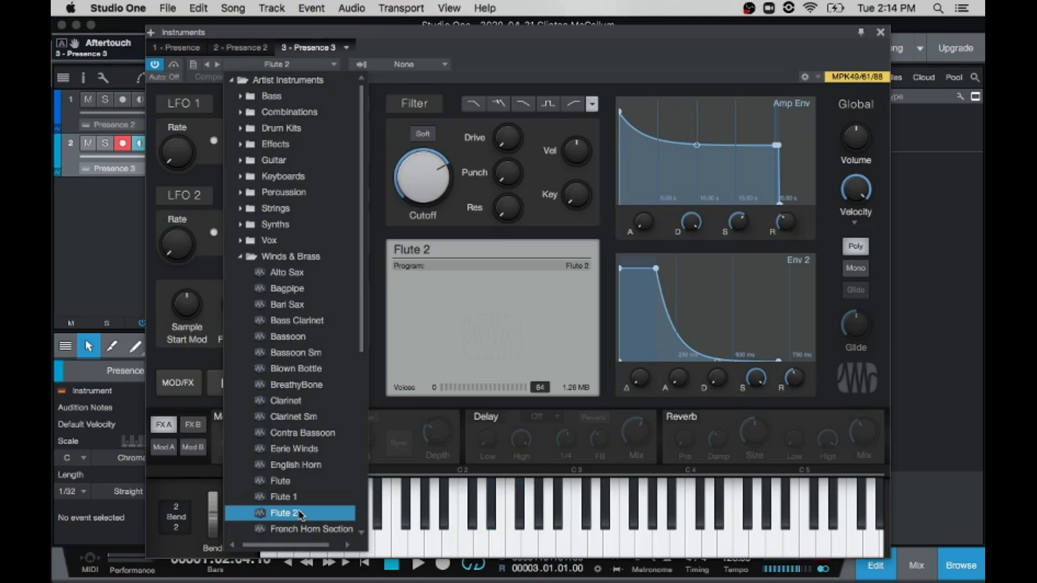
left_click(301, 498)
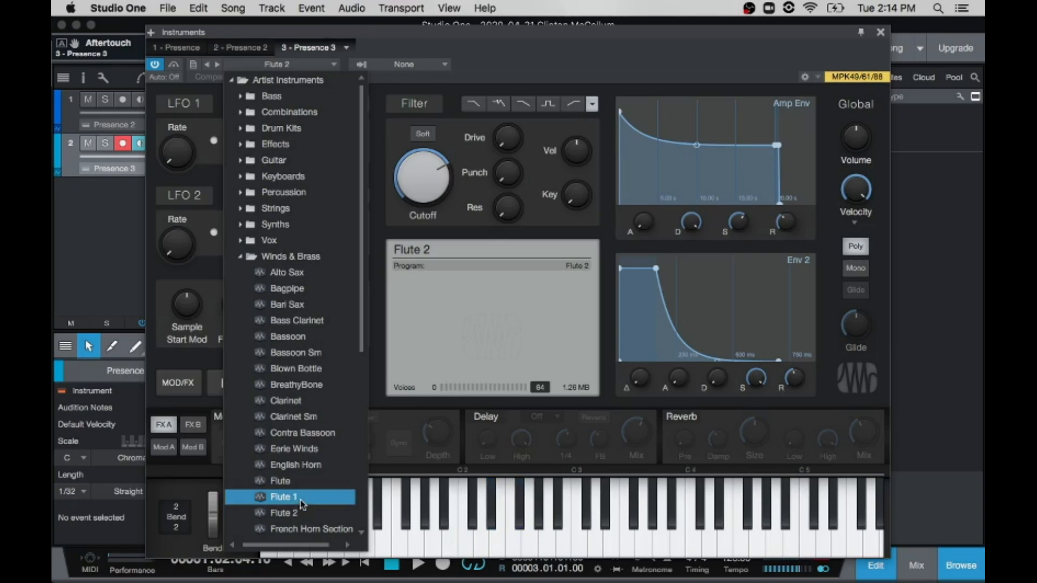
double_click(301, 497)
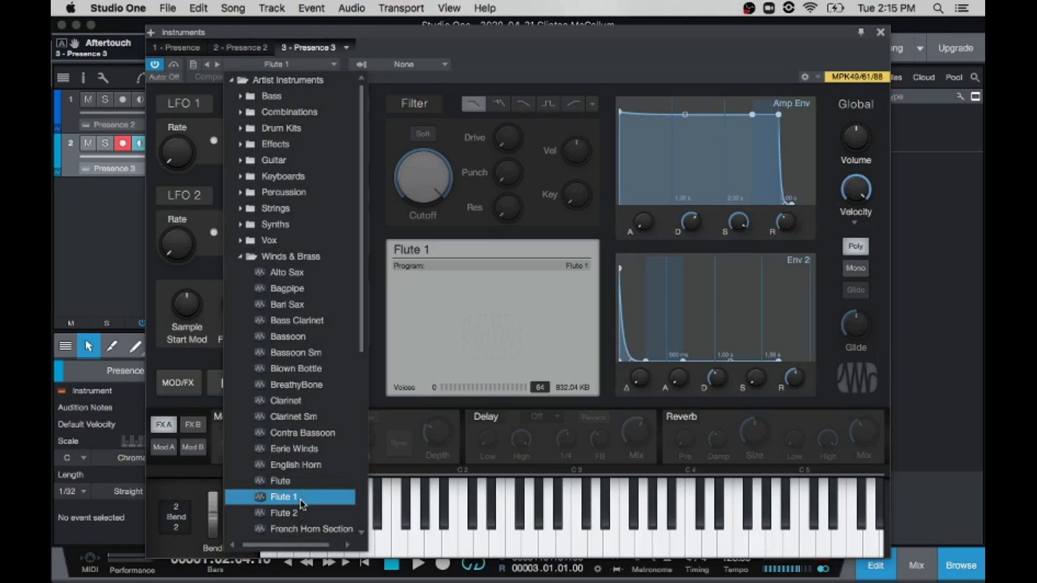
left_click(297, 483)
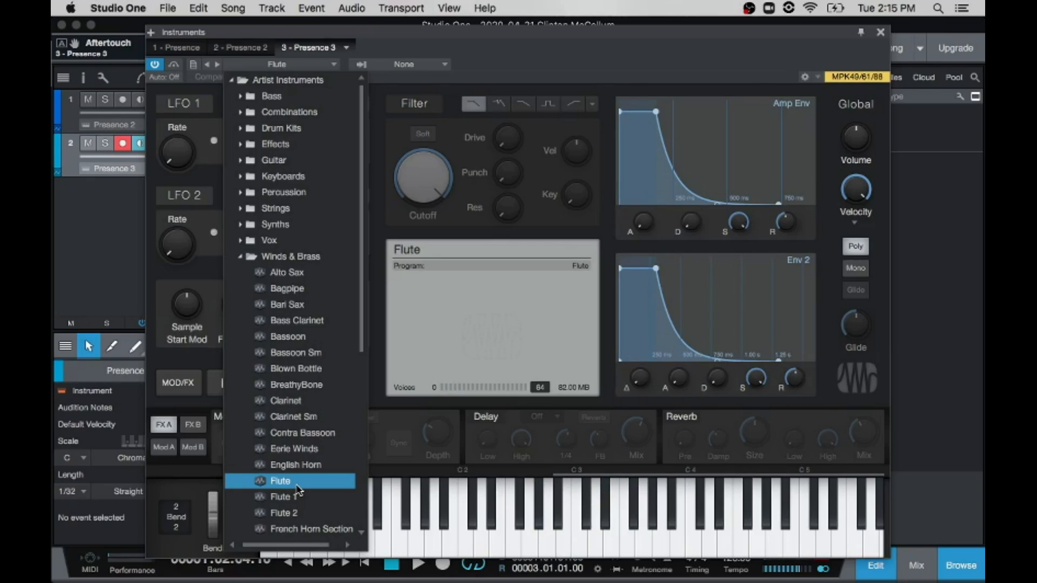
left_click(511, 69)
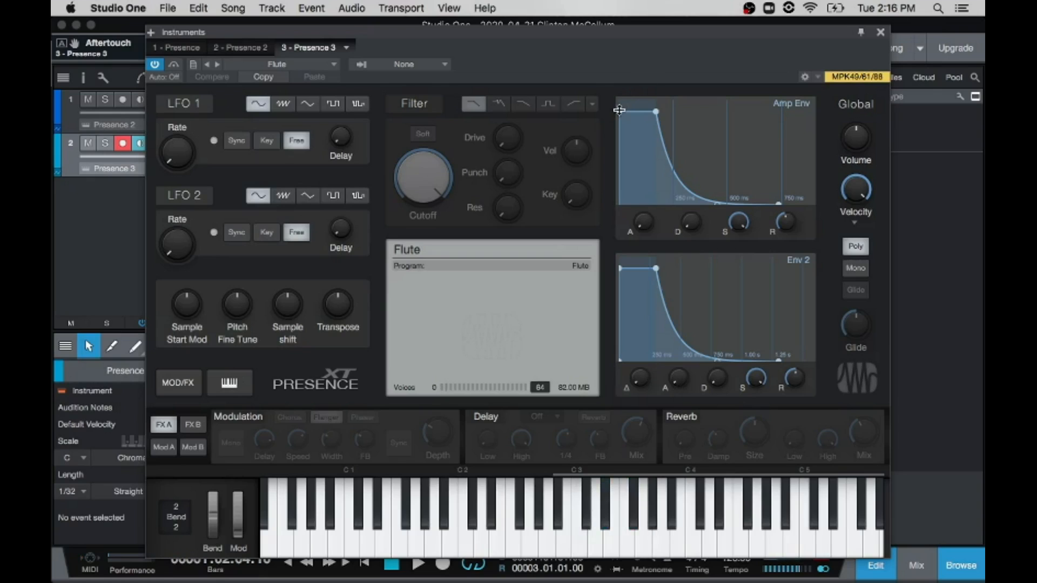
Step: Straighten the Amp Env attack curve, try longer attack times and return the attack to its minimum
left_click_drag(628, 111, 635, 113)
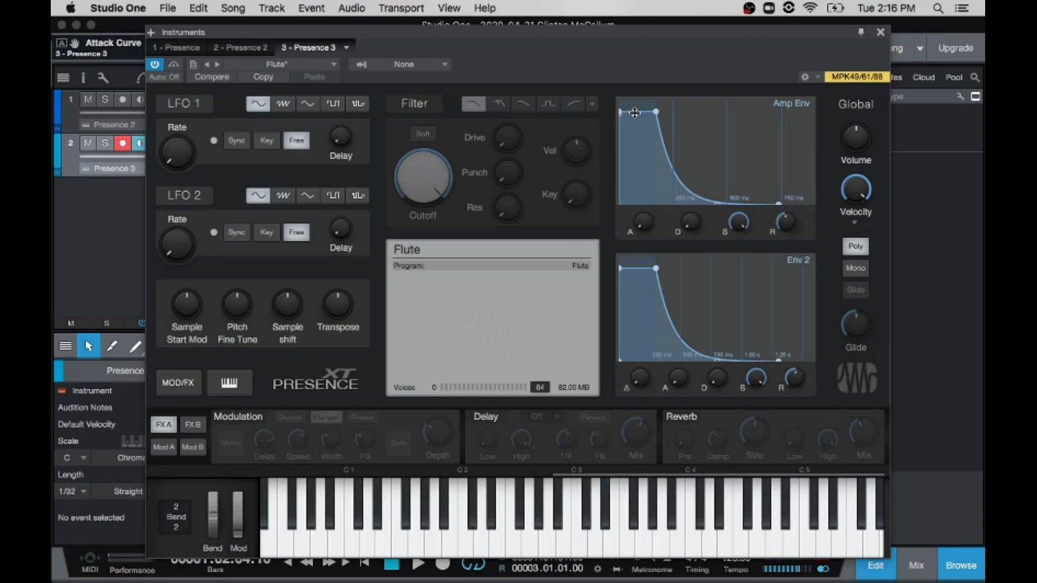
left_click_drag(643, 222, 652, 161)
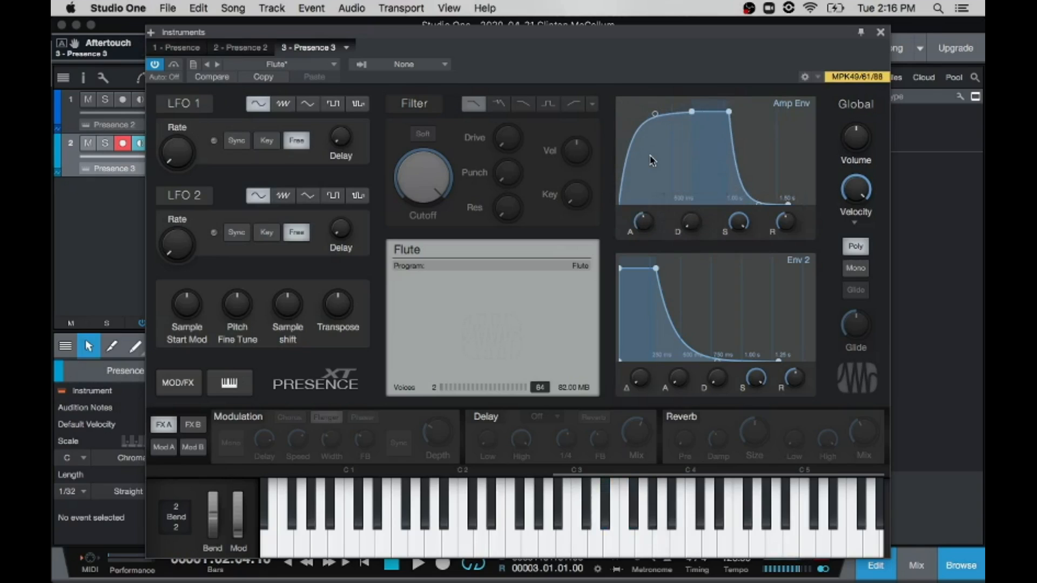
left_click_drag(656, 112, 673, 155)
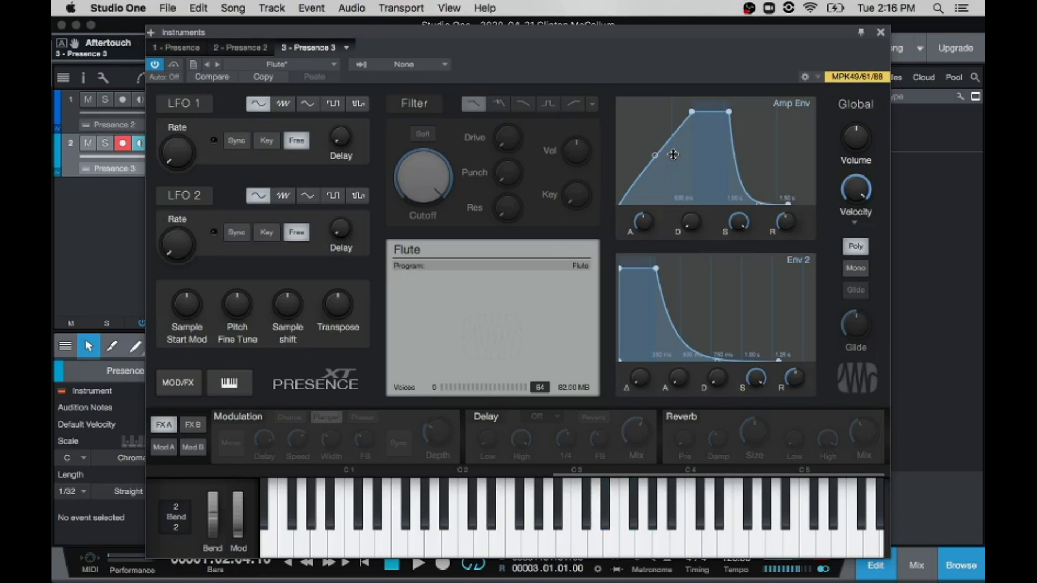
left_click_drag(643, 221, 639, 184)
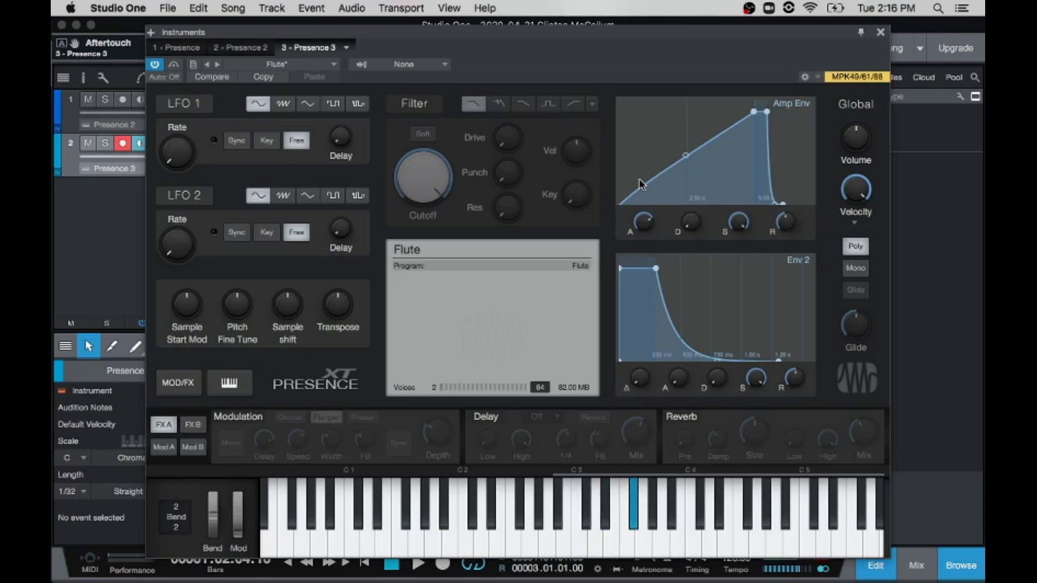
left_click_drag(643, 222, 602, 384)
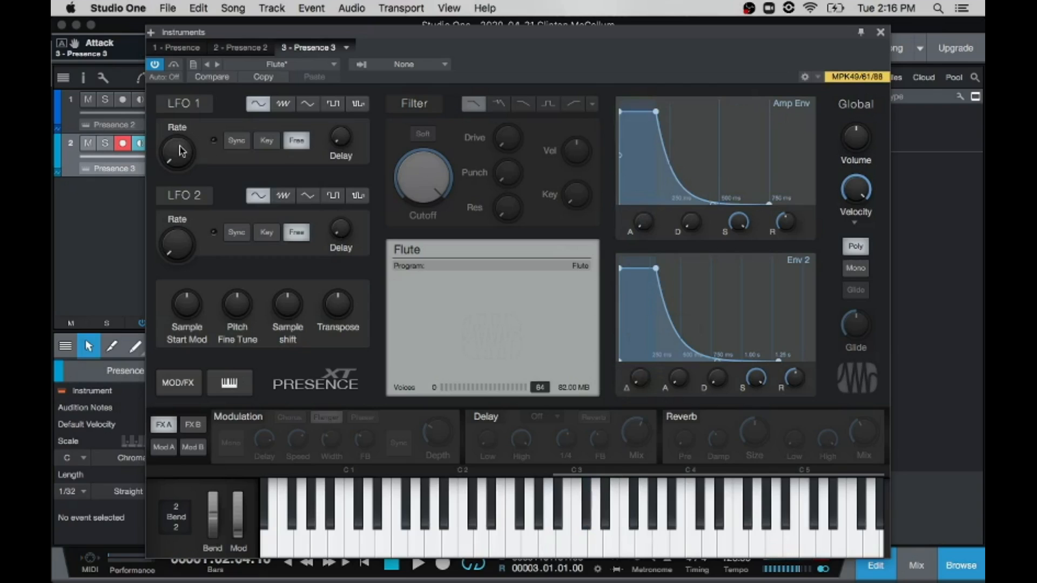
Step: Raise the LFO 1 rate well above its minimum and close the instrument window
mouse_move(176, 158)
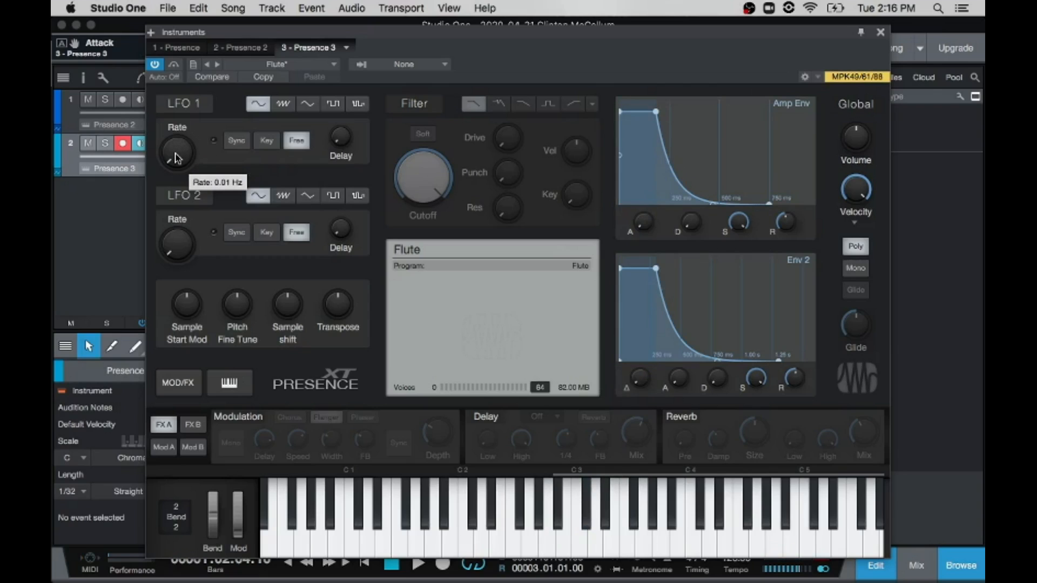
left_click_drag(175, 157, 206, 54)
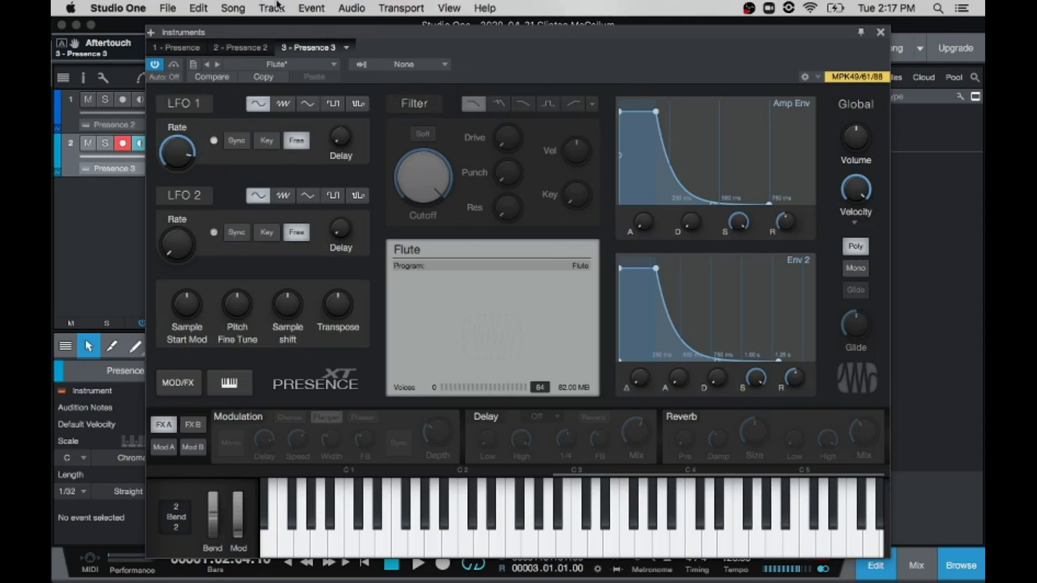
left_click(882, 34)
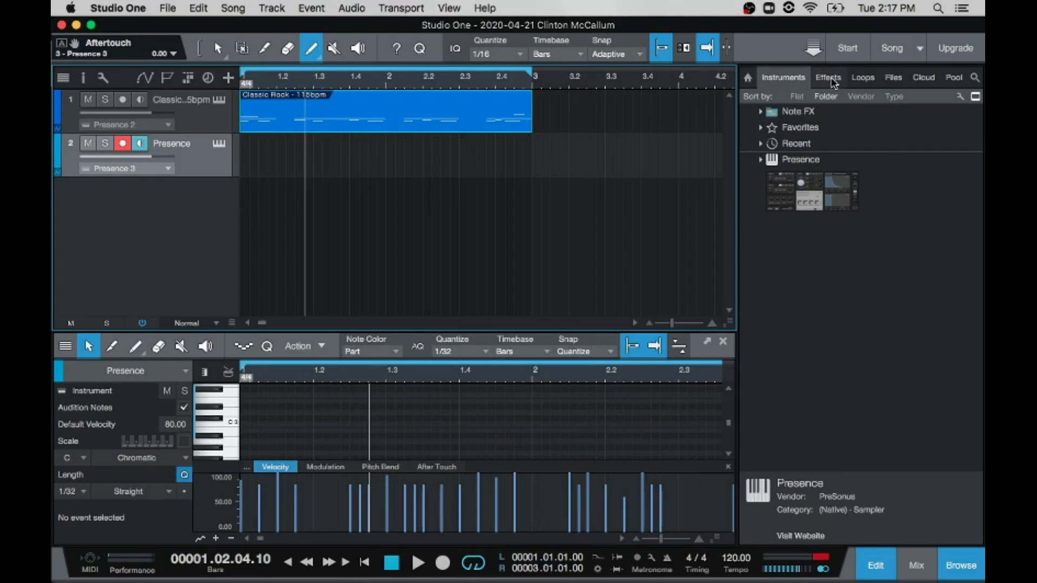
Step: Add the RedlightDist effect from the Distortion folder to the second Presence track
left_click(829, 78)
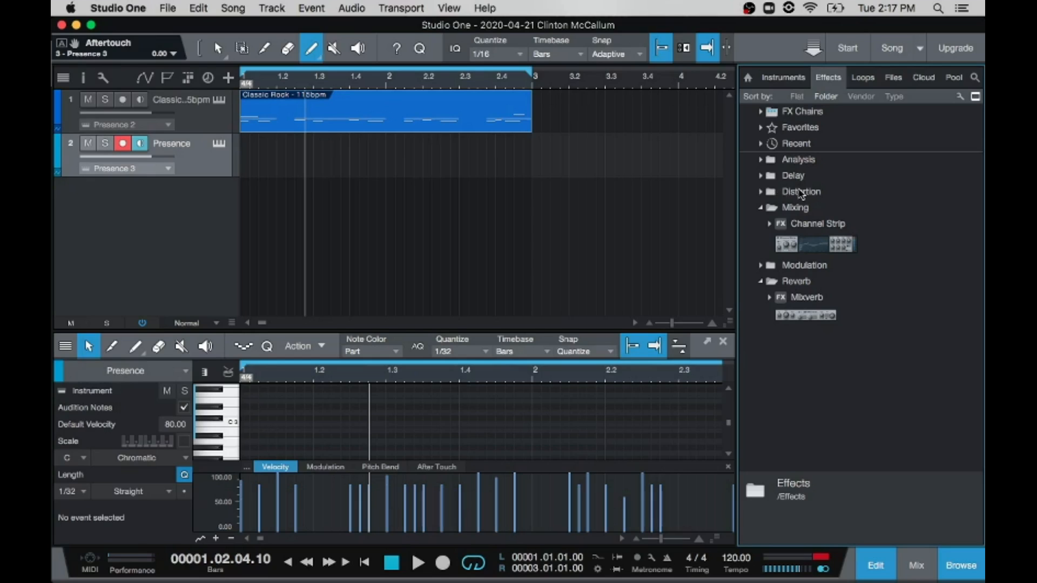
left_click(771, 194)
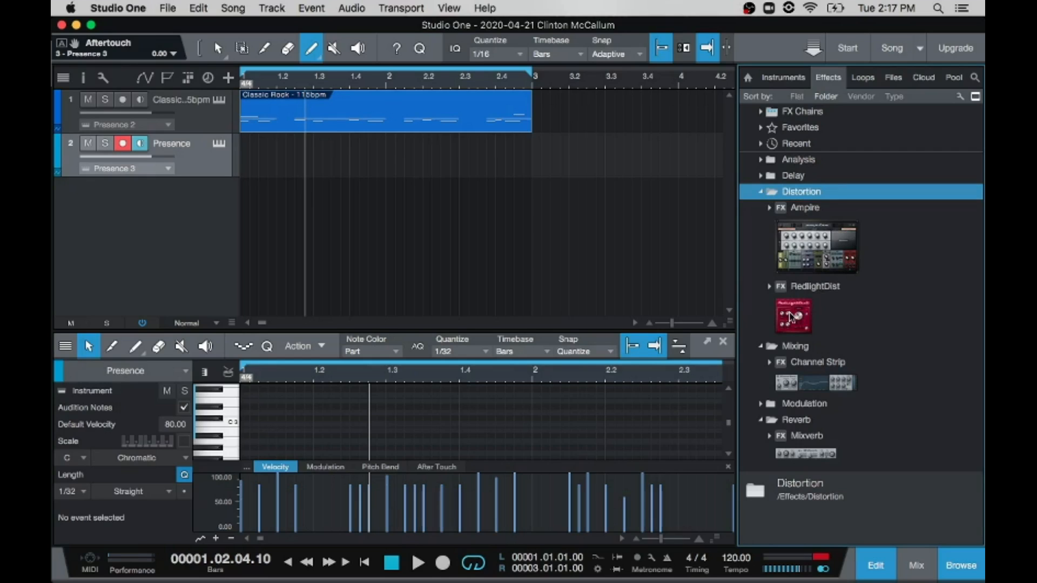
left_click(790, 315)
left_click_drag(375, 236, 196, 154)
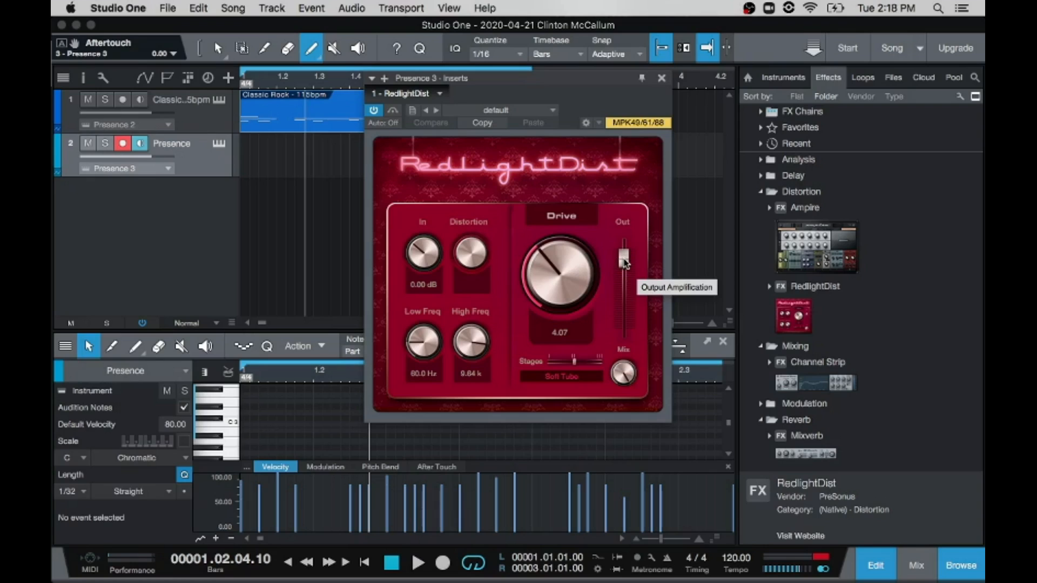
Step: Lower the RedlightDist output level and set its Low Freq to 371 Hz and High Freq to 16.00 k
left_click_drag(624, 262, 623, 322)
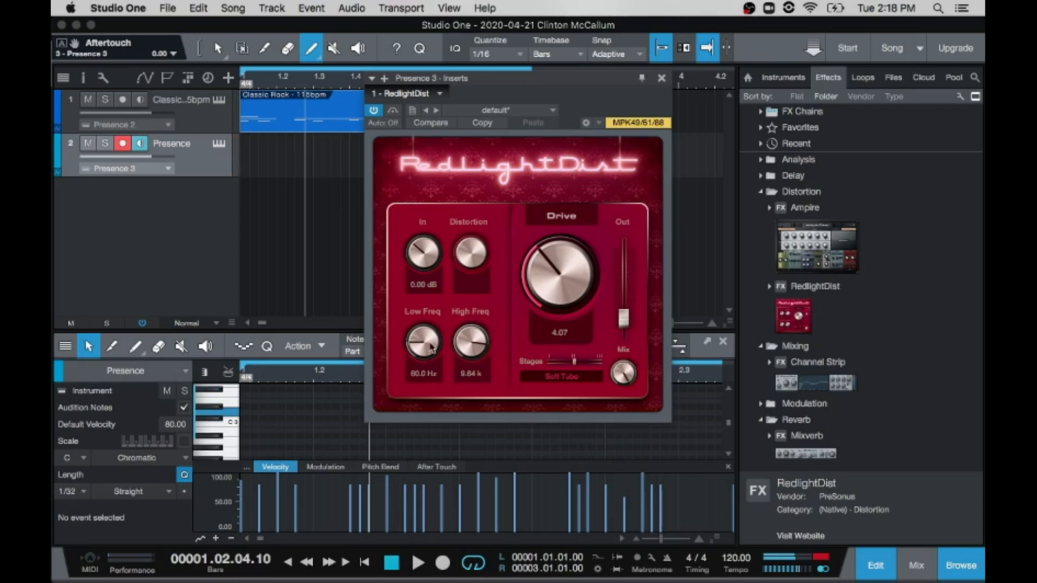
left_click_drag(424, 342, 439, 309)
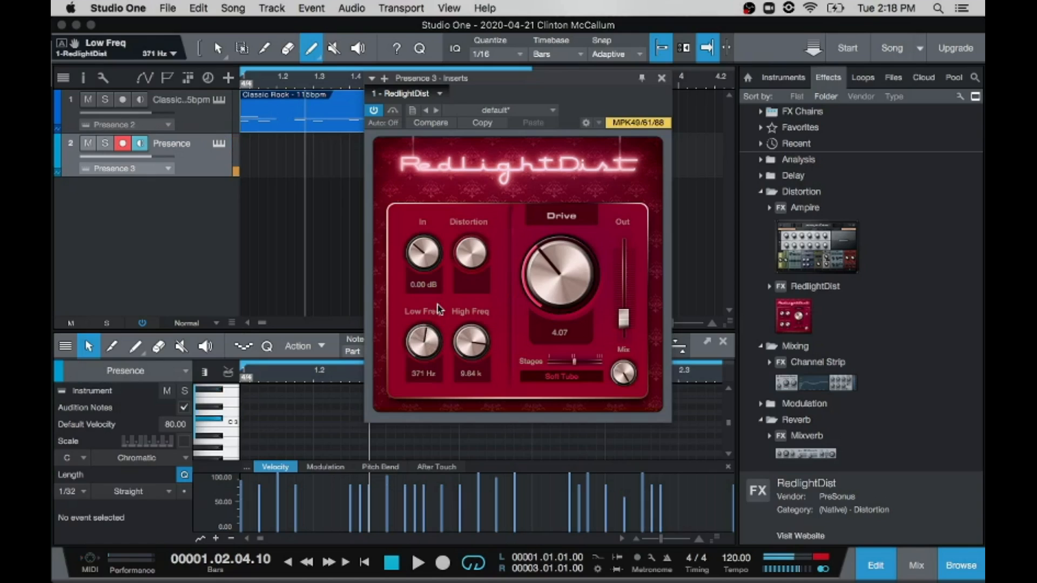
left_click_drag(477, 347, 485, 319)
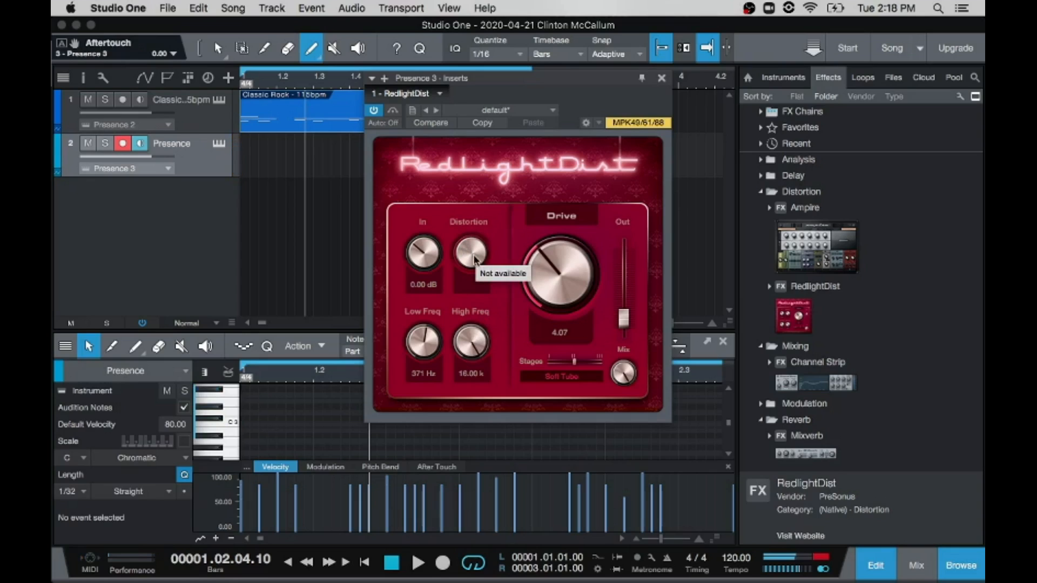
Step: Set the RedlightDist distortion to 3 stages, Drive to 11.00 and In gain to -4.14 dB
left_click_drag(426, 265, 429, 237)
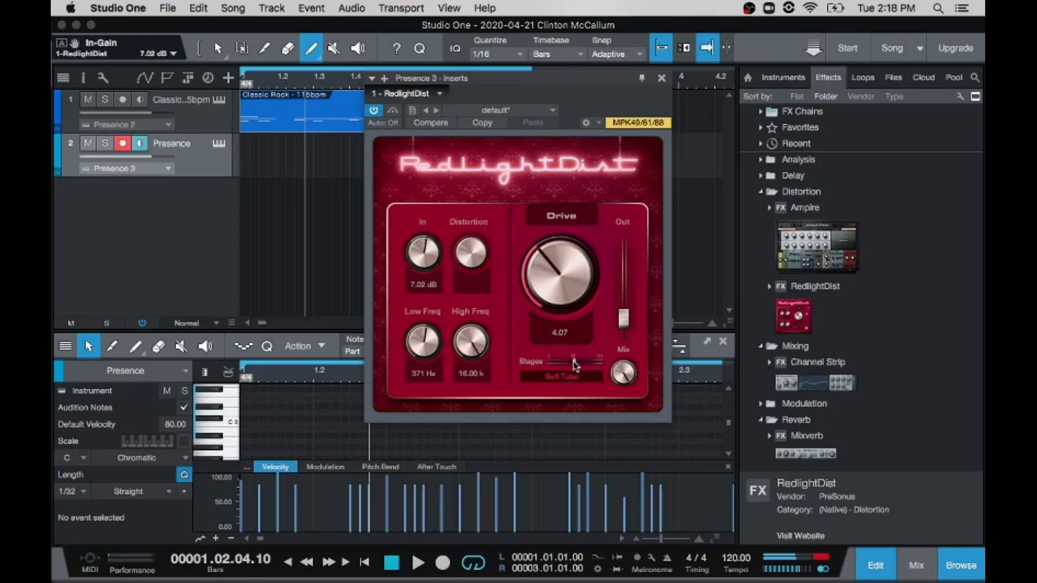
left_click_drag(574, 362, 599, 362)
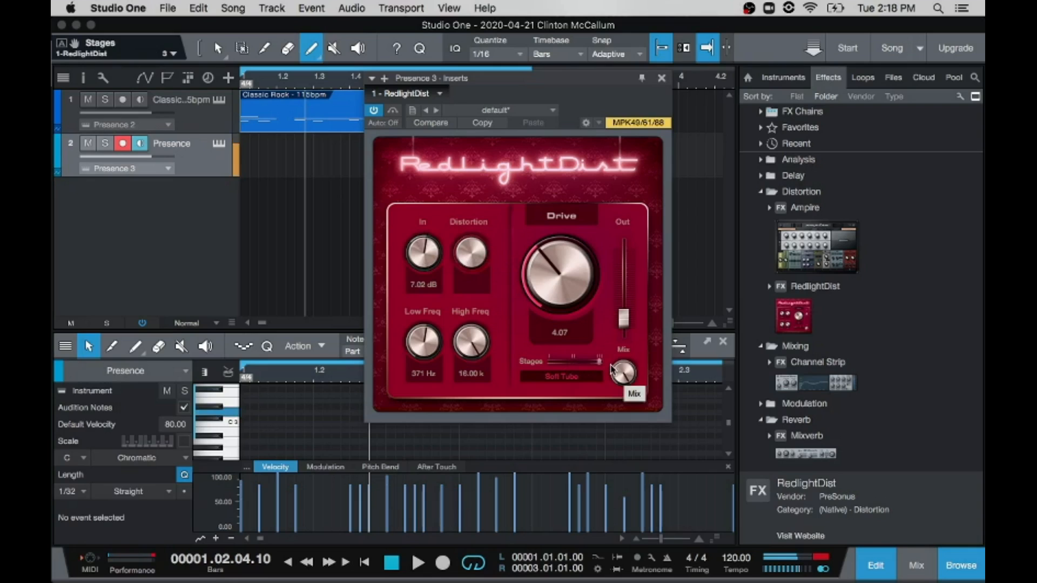
left_click_drag(556, 287, 574, 205)
left_click_drag(431, 249, 422, 287)
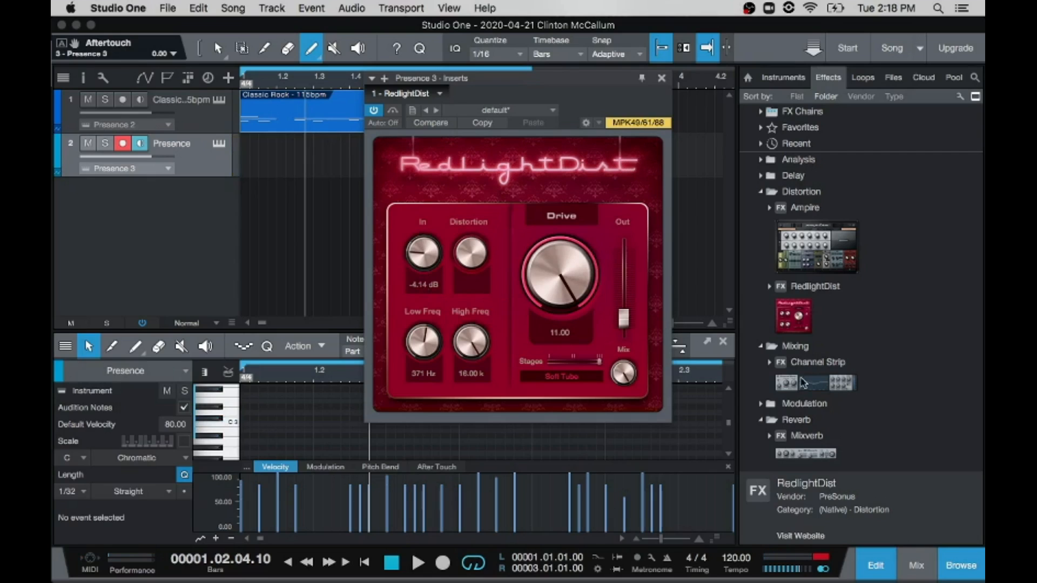
Step: Add the Channel Strip effect from the Mixing folder to the second Presence track and bring its whole window into view
left_click_drag(806, 387, 145, 154)
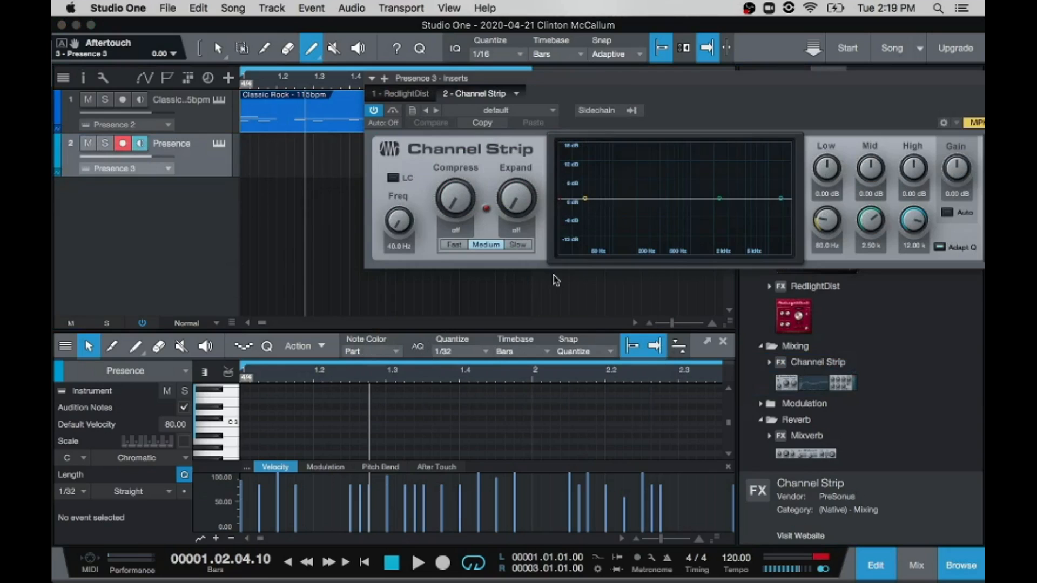
left_click_drag(756, 83, 633, 84)
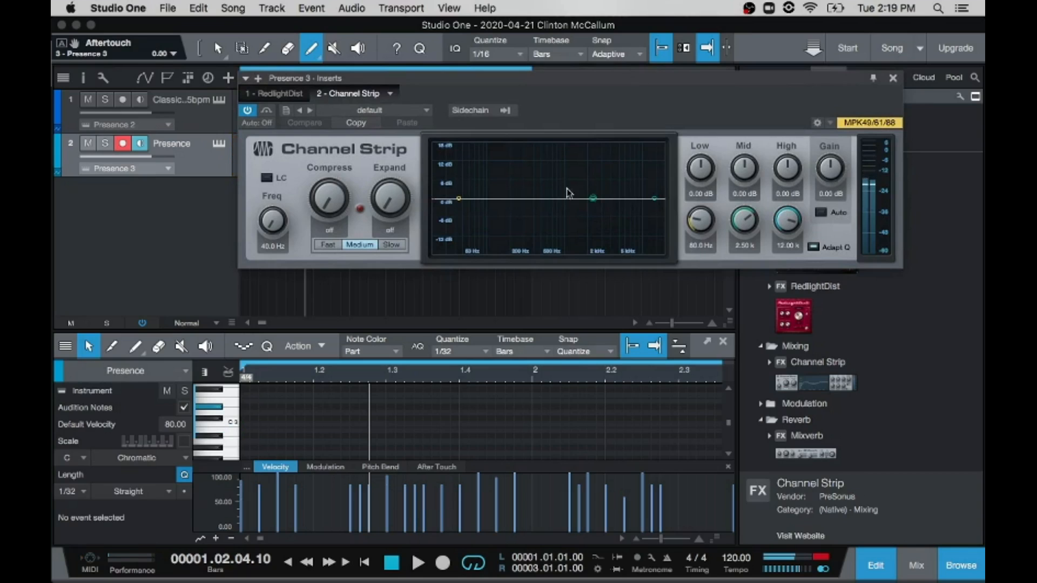
Step: Cut the Channel Strip's low band to -7.43 dB at 157 Hz, dip the mid band slightly at 6.04 k, and close the effect window
left_click_drag(459, 199, 571, 235)
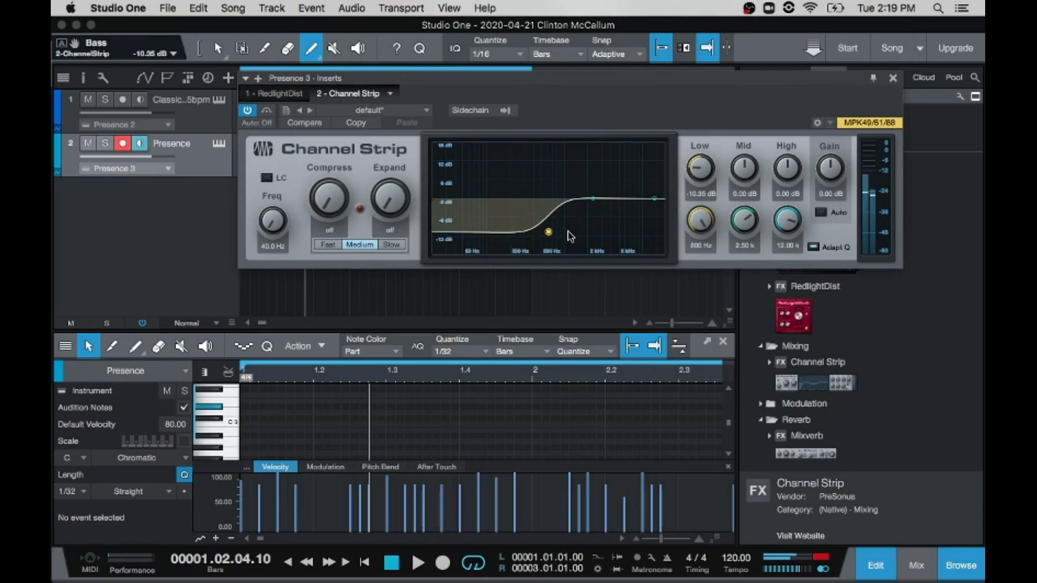
left_click_drag(594, 201, 636, 201)
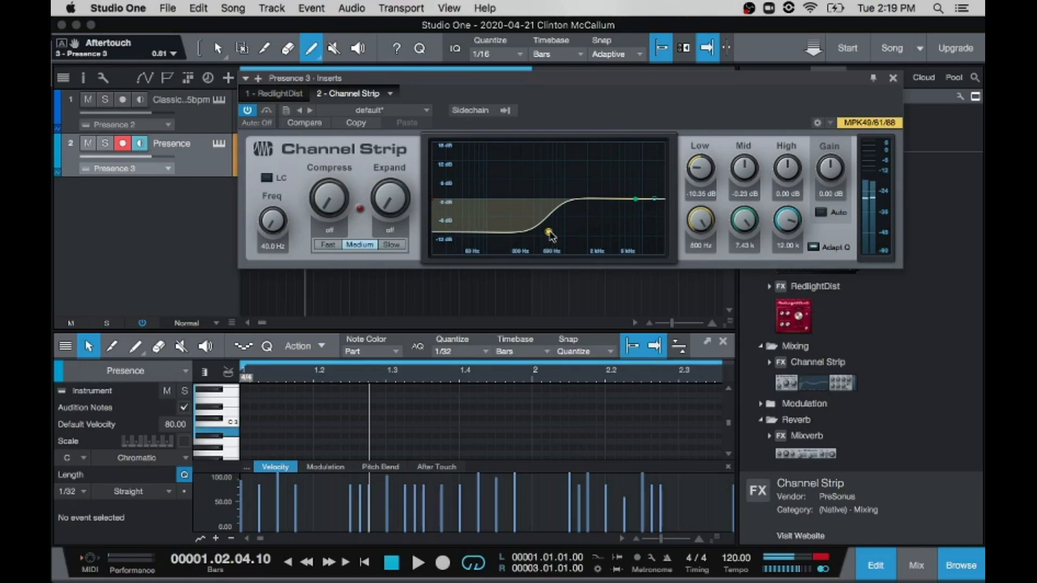
left_click_drag(549, 233, 484, 222)
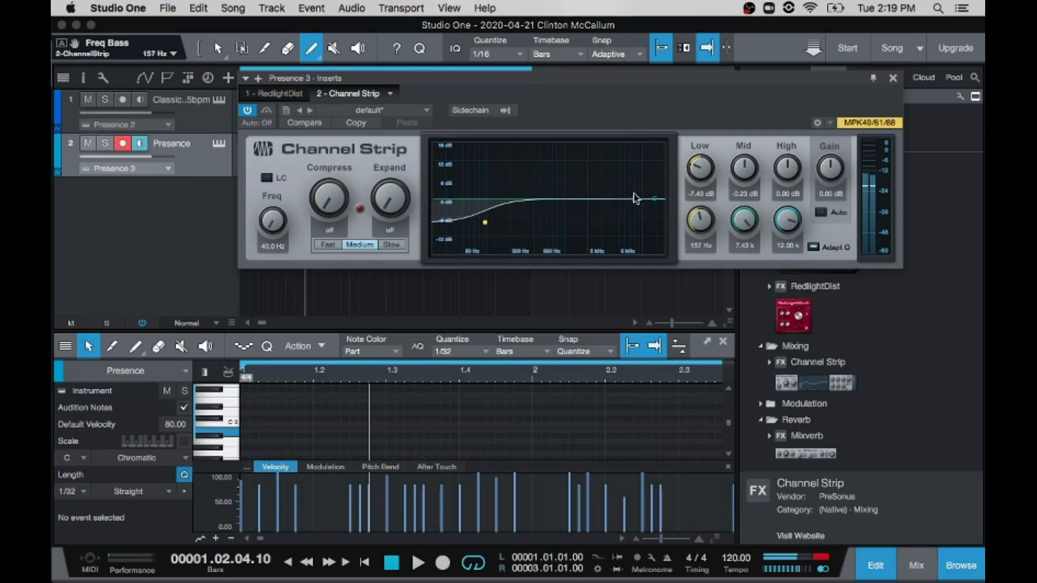
mouse_move(638, 204)
left_mouse_down()
mouse_move(608, 244)
mouse_move(575, 205)
mouse_move(631, 231)
mouse_move(632, 194)
mouse_move(606, 193)
mouse_move(604, 164)
mouse_move(567, 196)
mouse_move(592, 198)
mouse_move(607, 181)
mouse_move(636, 185)
mouse_move(655, 204)
mouse_move(610, 196)
mouse_move(597, 169)
mouse_move(572, 178)
mouse_move(565, 240)
mouse_move(487, 221)
mouse_move(597, 241)
mouse_move(614, 181)
mouse_move(600, 211)
mouse_move(628, 204)
left_mouse_up()
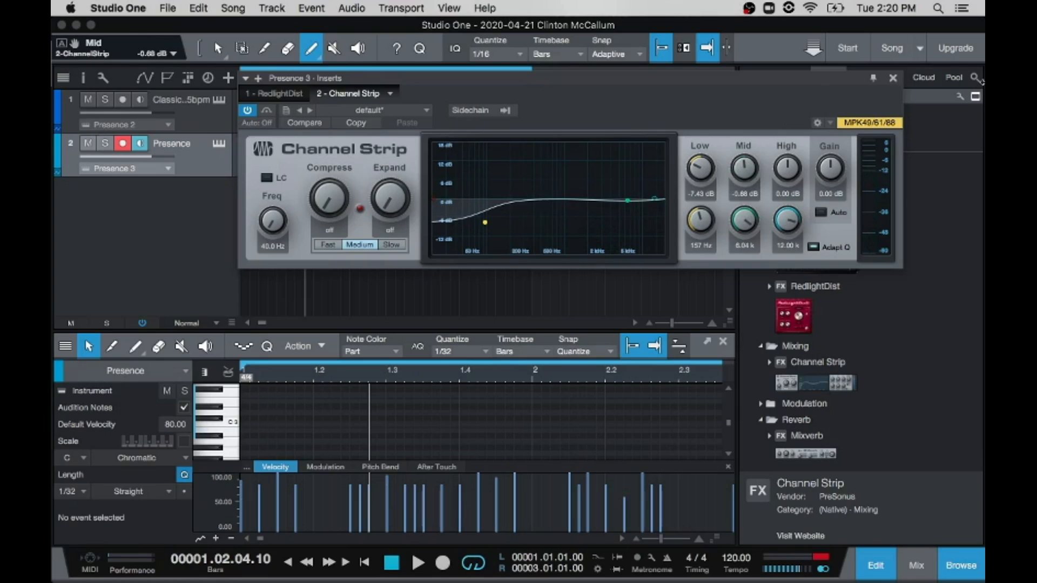
left_click(894, 79)
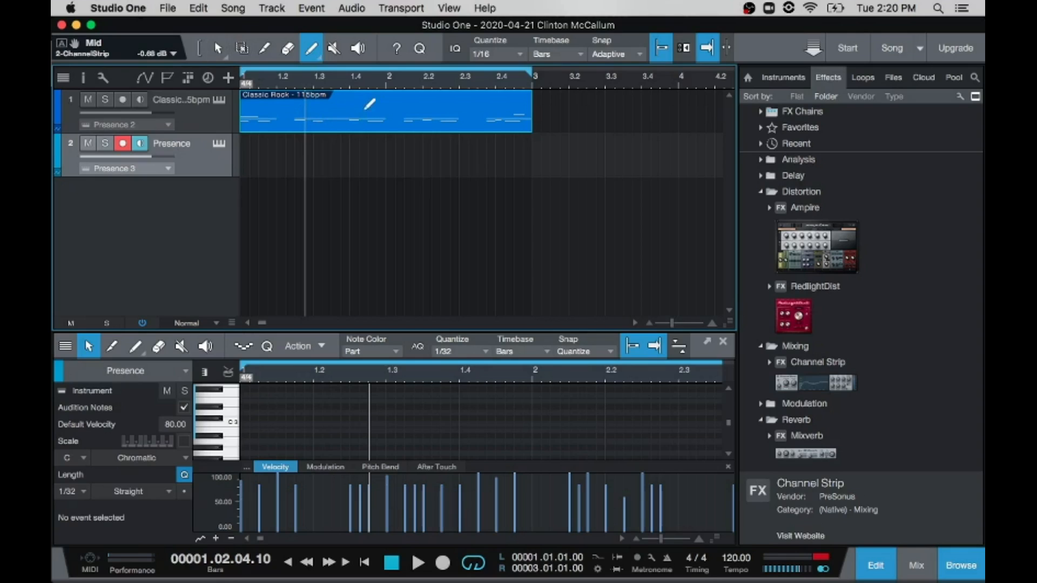
Step: Add the Pizzicato Shuffle - 120bpm - aFE music loop from the Classical loops folder as a new track starting at bar 1
left_click(863, 77)
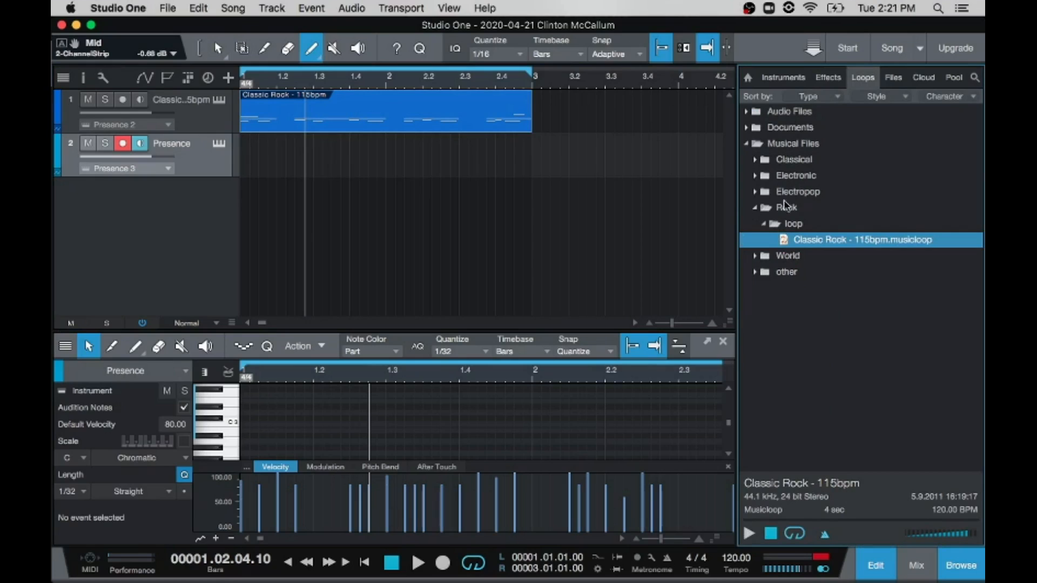
left_click(755, 257)
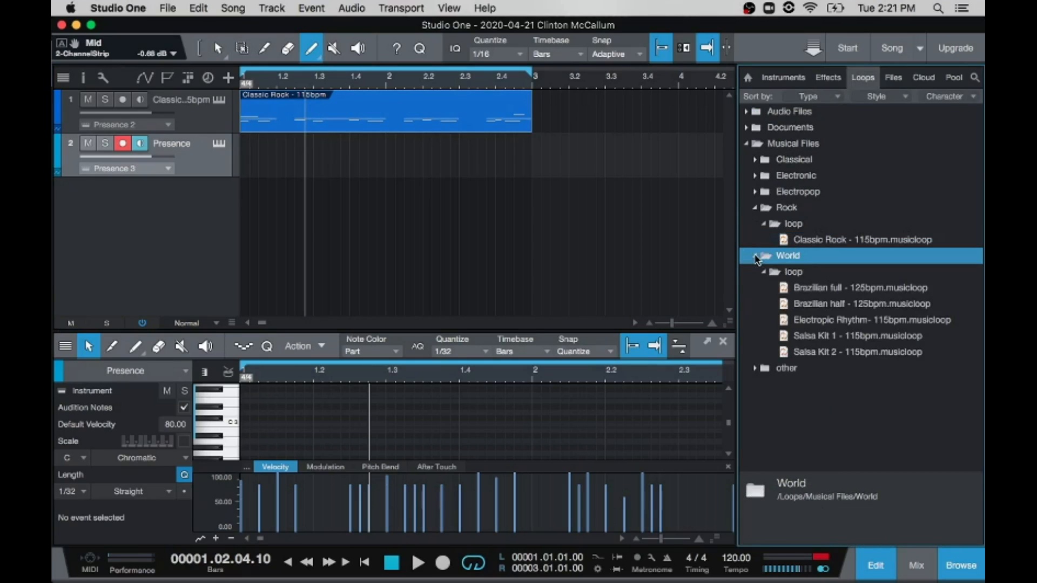
left_click(755, 160)
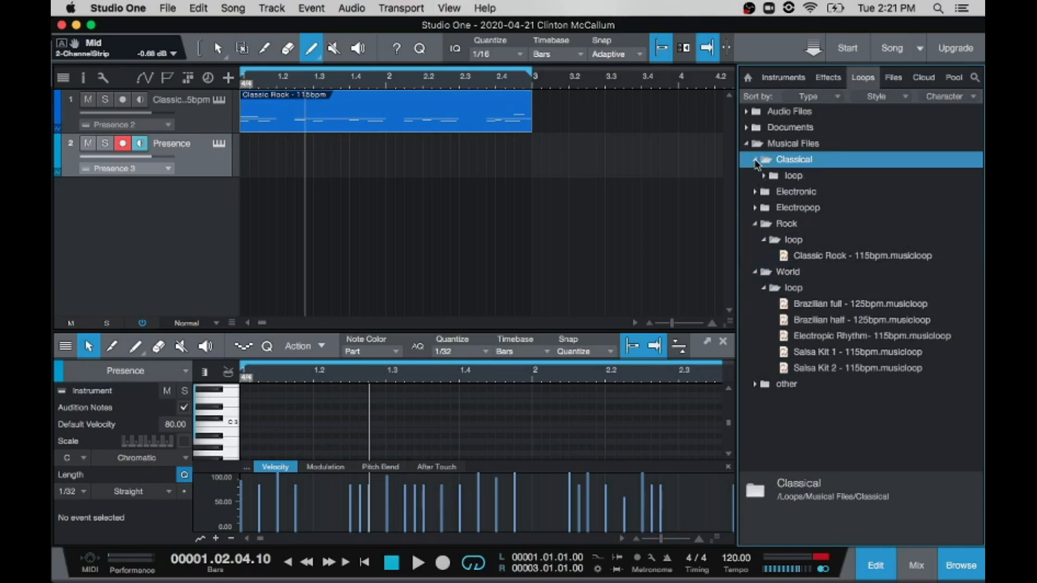
left_click(764, 176)
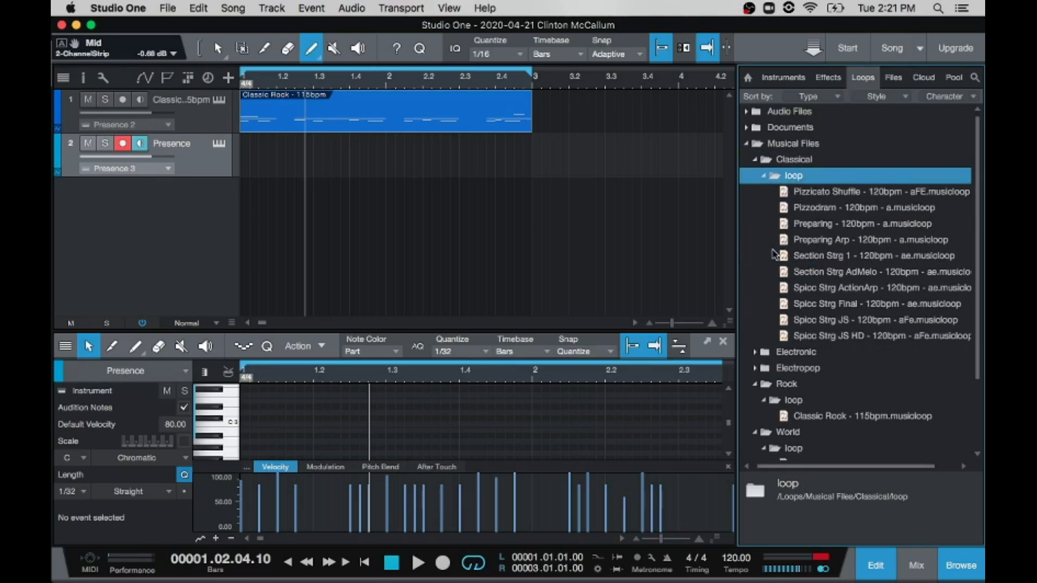
left_click_drag(786, 192, 257, 199)
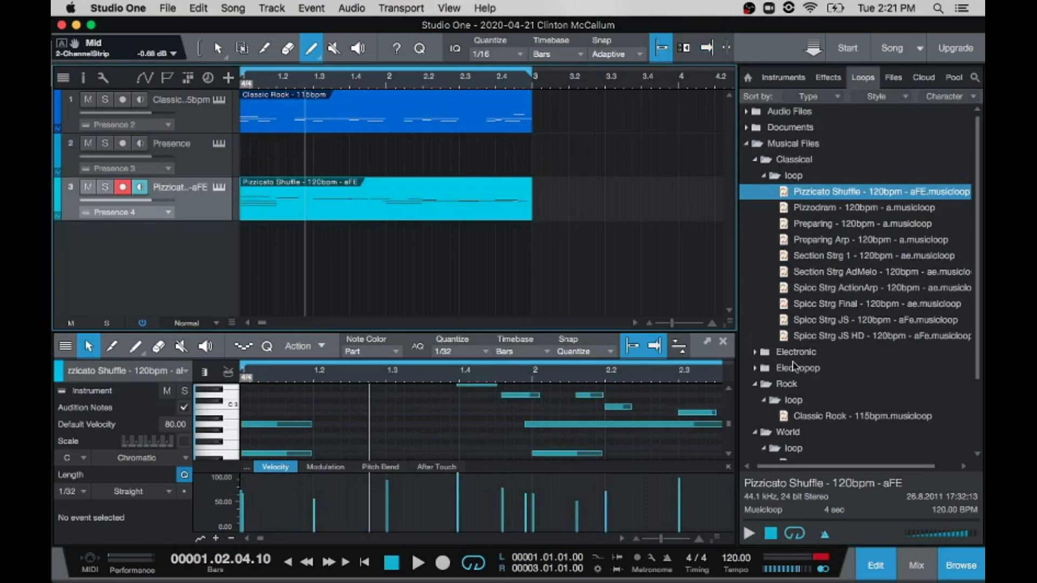
Step: Add the Chorus Guitar - 120bpm - ad music loop from the "other" loops folder as a new track starting at bar 1
scroll(760, 402, "down", 5)
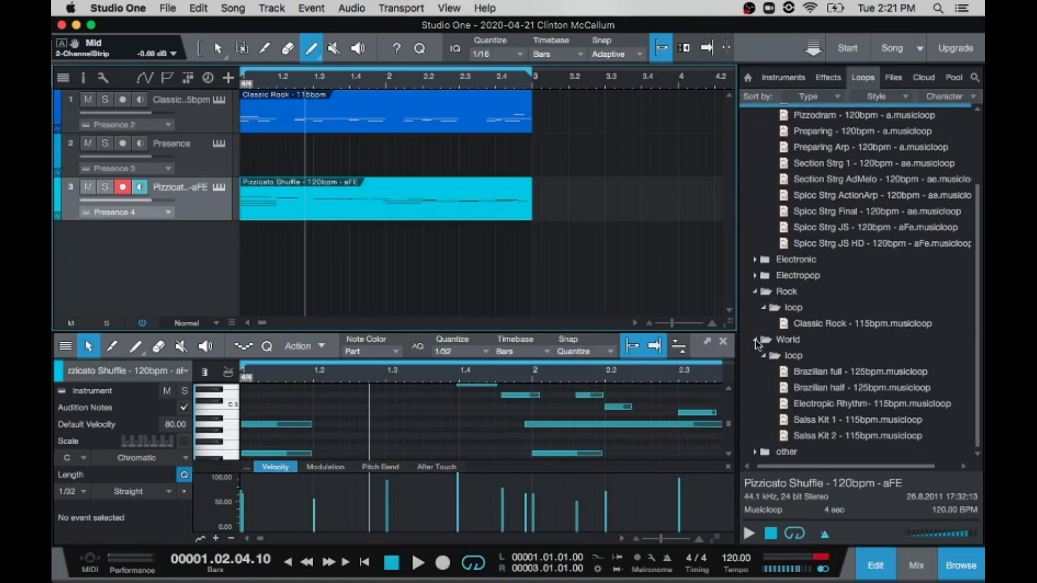
left_click(756, 340)
left_click(756, 356)
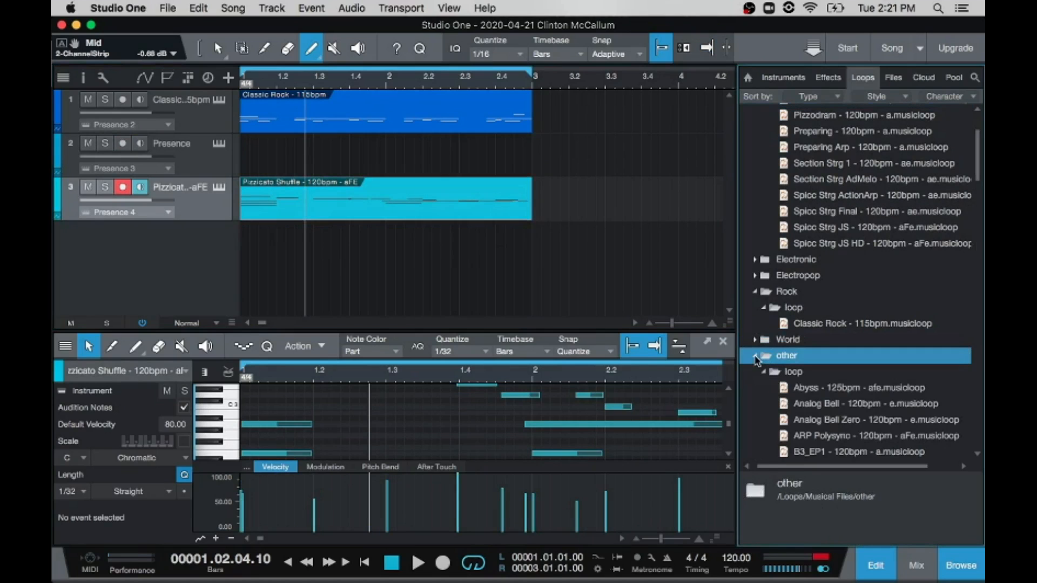
scroll(815, 400, "down", 8)
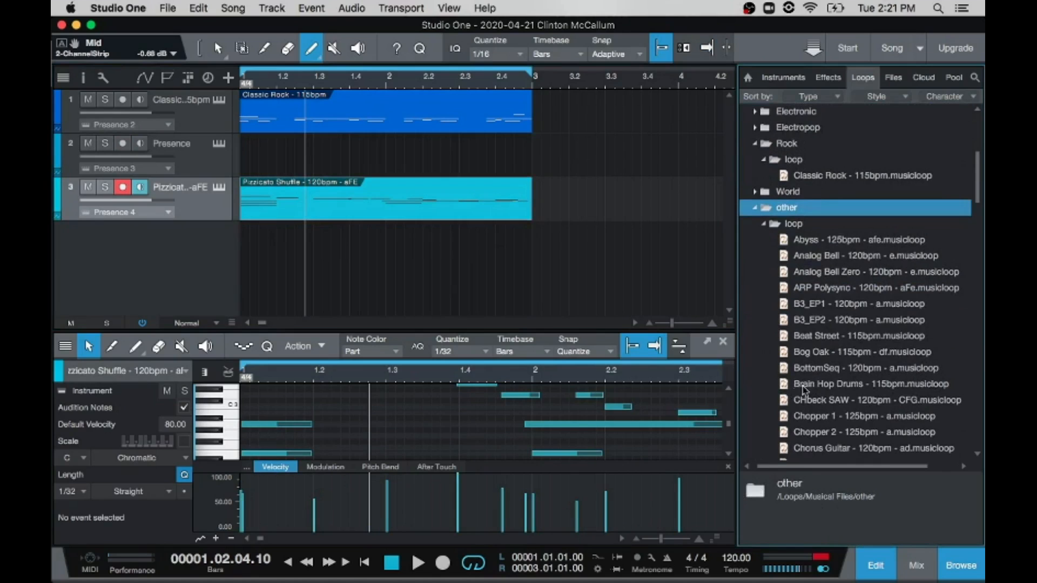
scroll(804, 387, "down", 3)
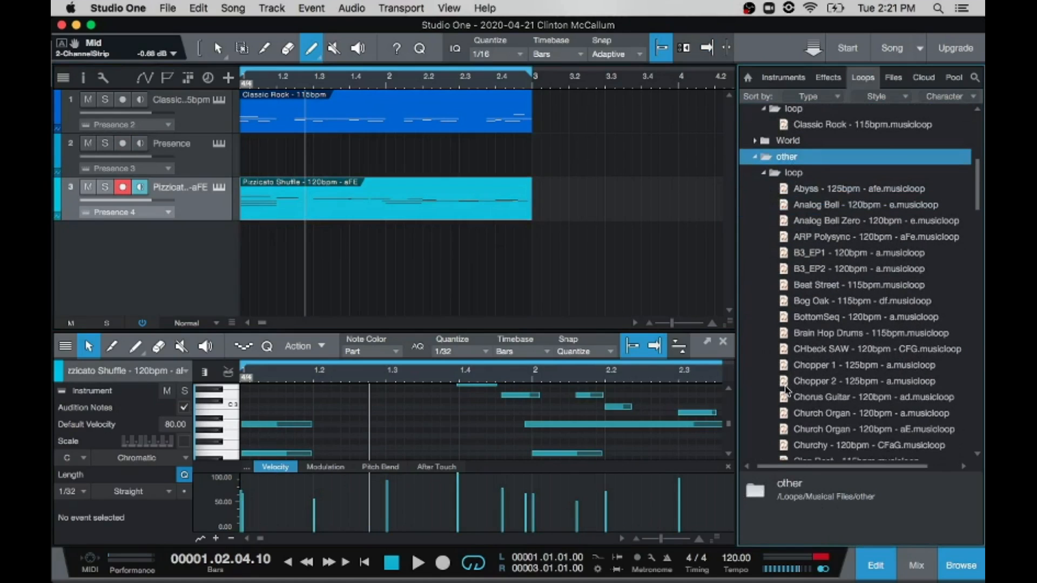
scroll(786, 389, "down", 3)
left_click_drag(784, 348, 259, 226)
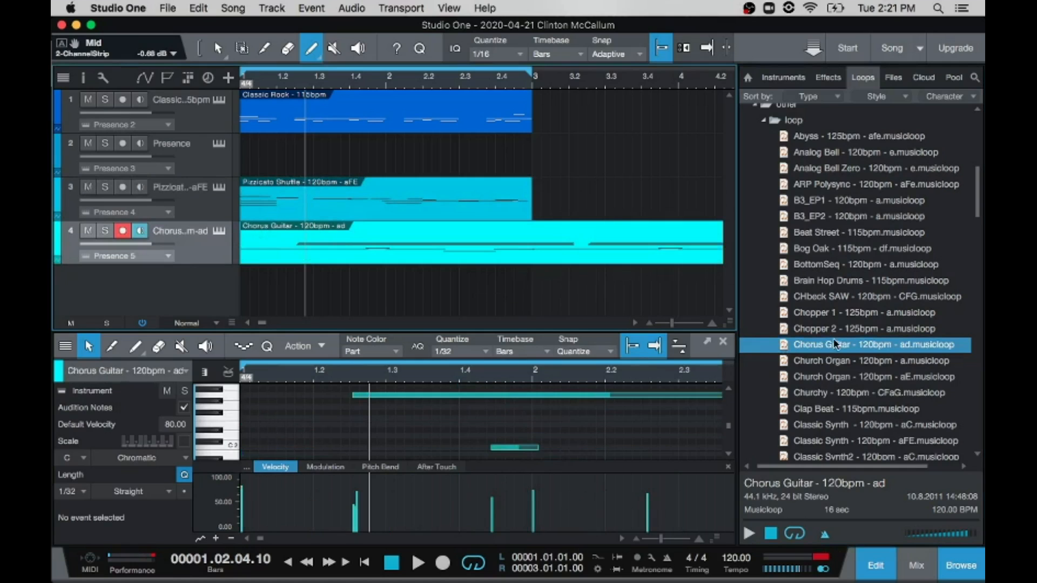
Step: Add the Classic Synth2 - 120bpm - aC music loop as a new track starting at bar 1 and play all loops together
scroll(834, 345, "down", 8)
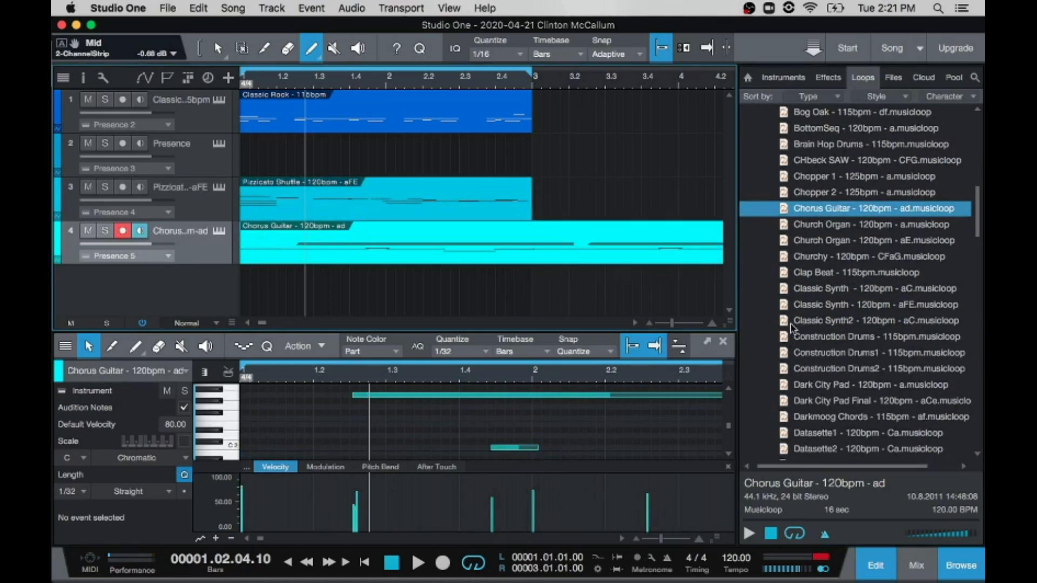
left_click_drag(783, 324, 257, 279)
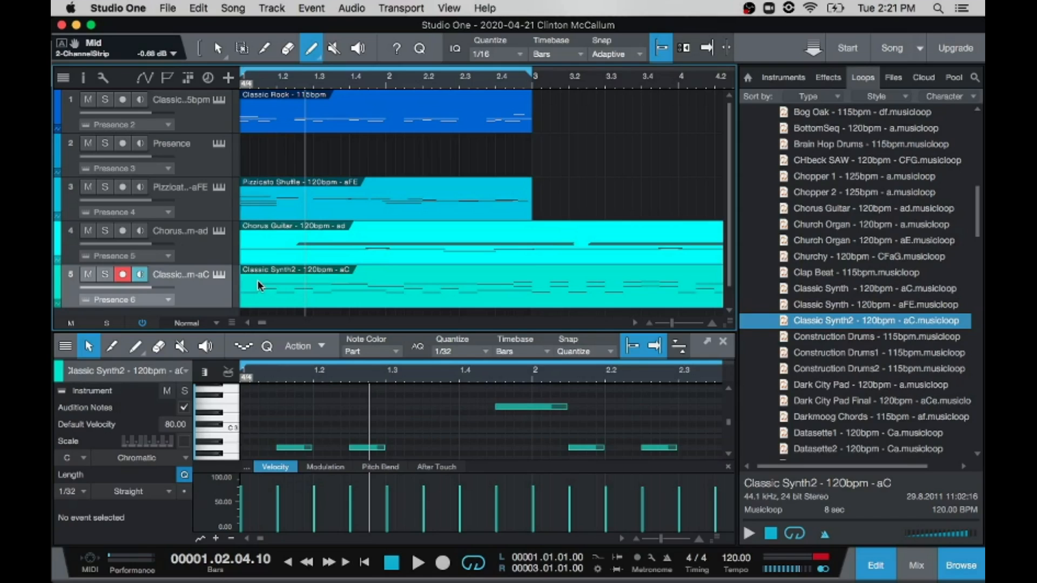
key("f")
key("space")
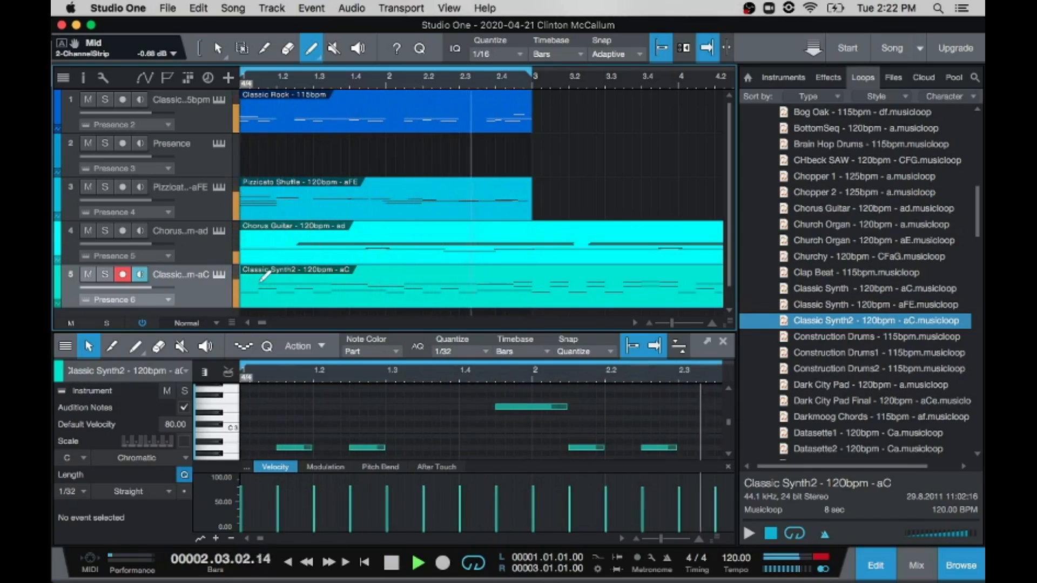
key("space")
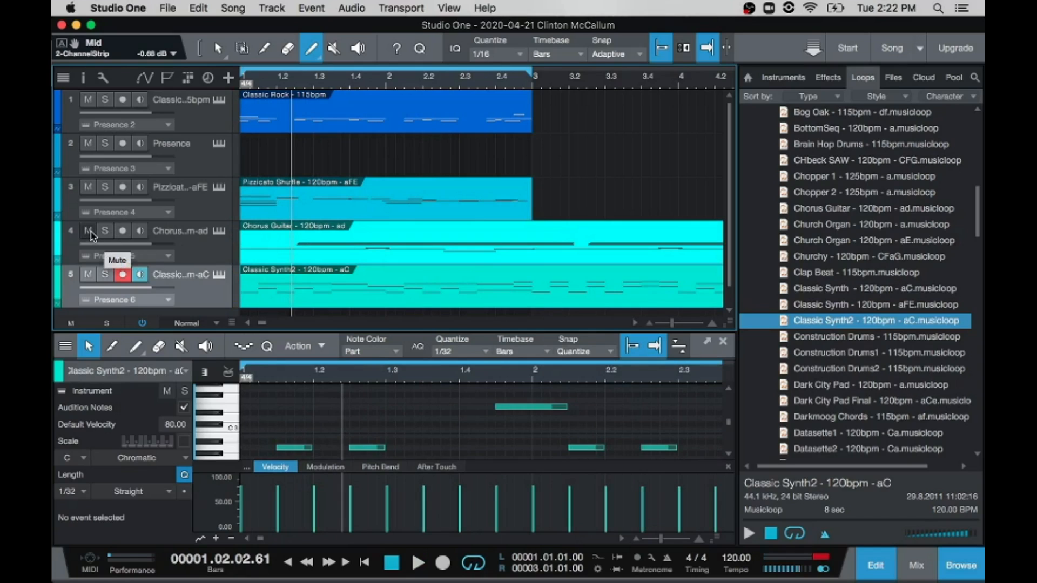
Step: Audition the Classic Rock and Pizzicato Shuffle tracks one at a time in solo, turning each solo off again
left_click(104, 100)
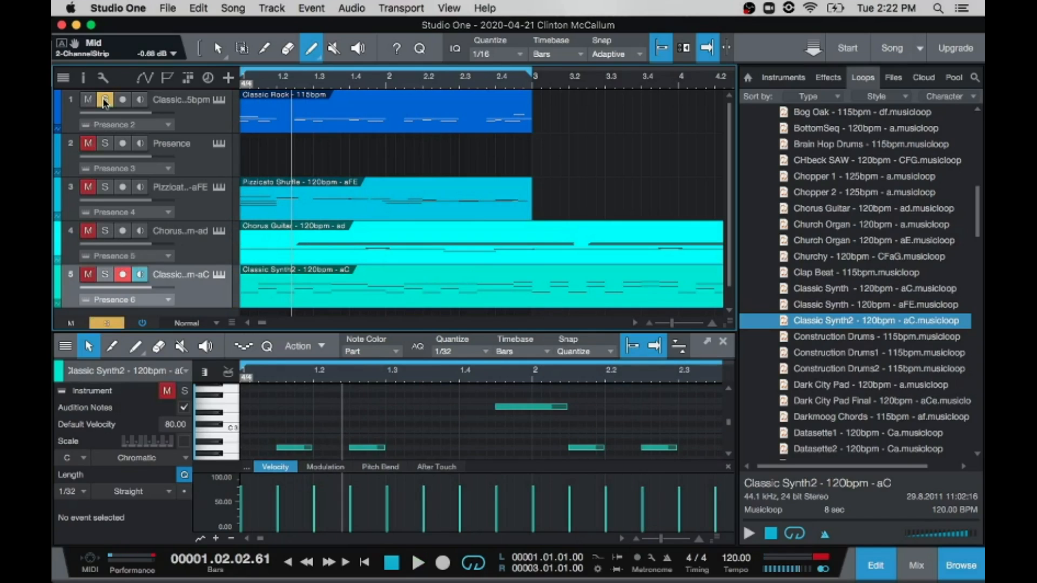
key("space")
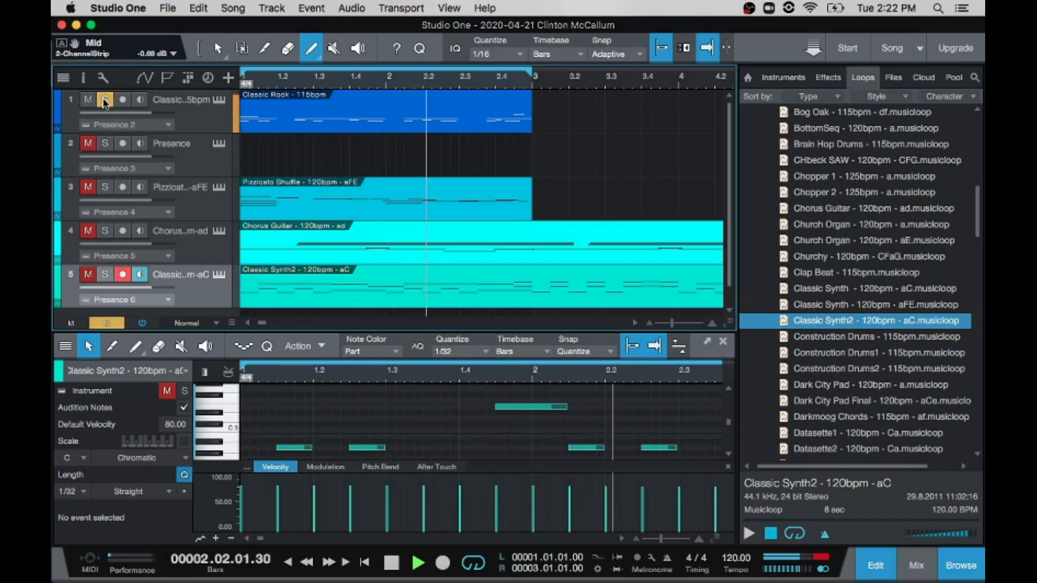
key("space")
left_click(105, 100)
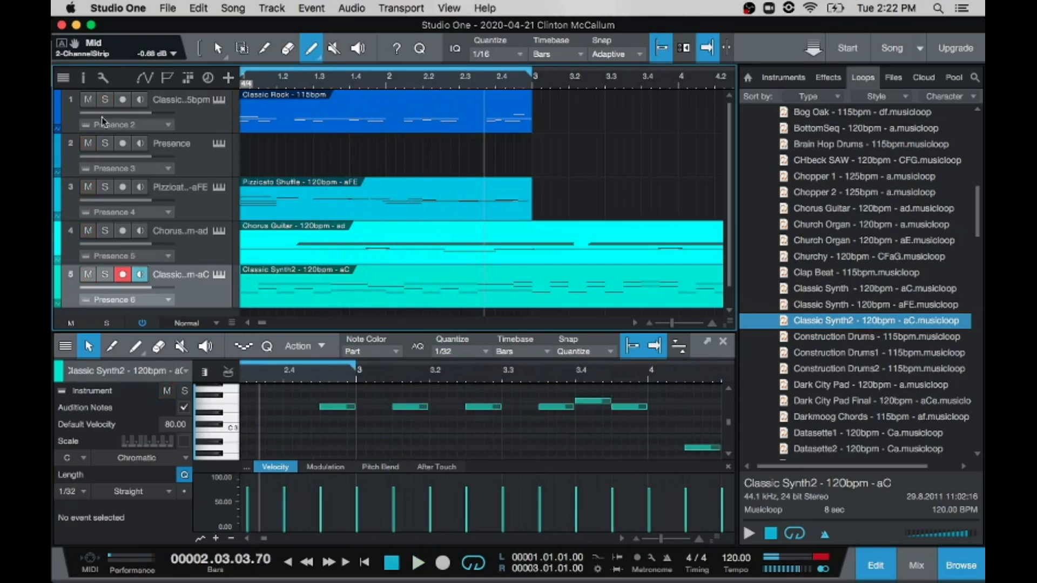
left_click(105, 188)
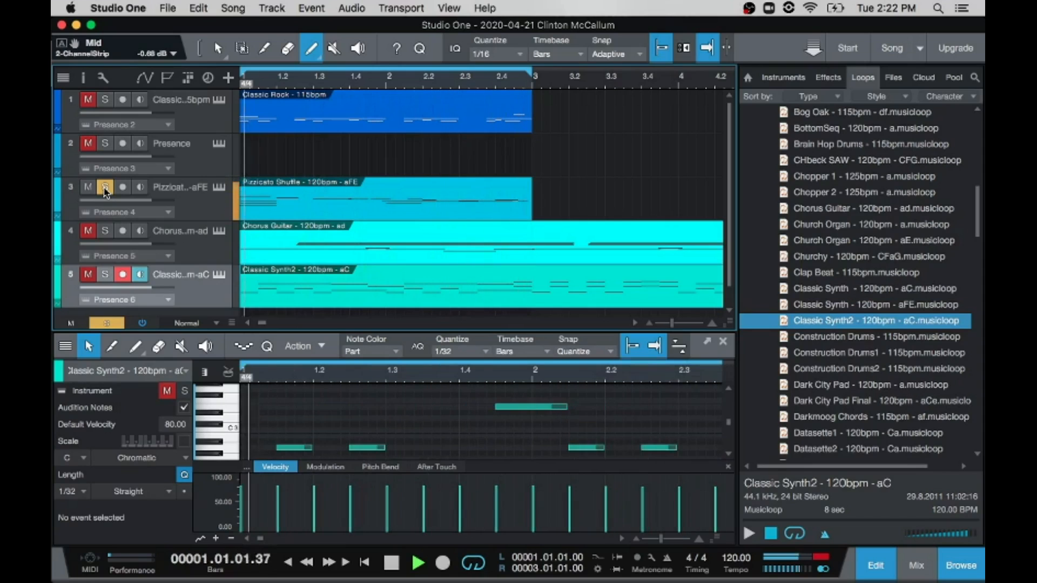
key("space")
left_click(105, 188)
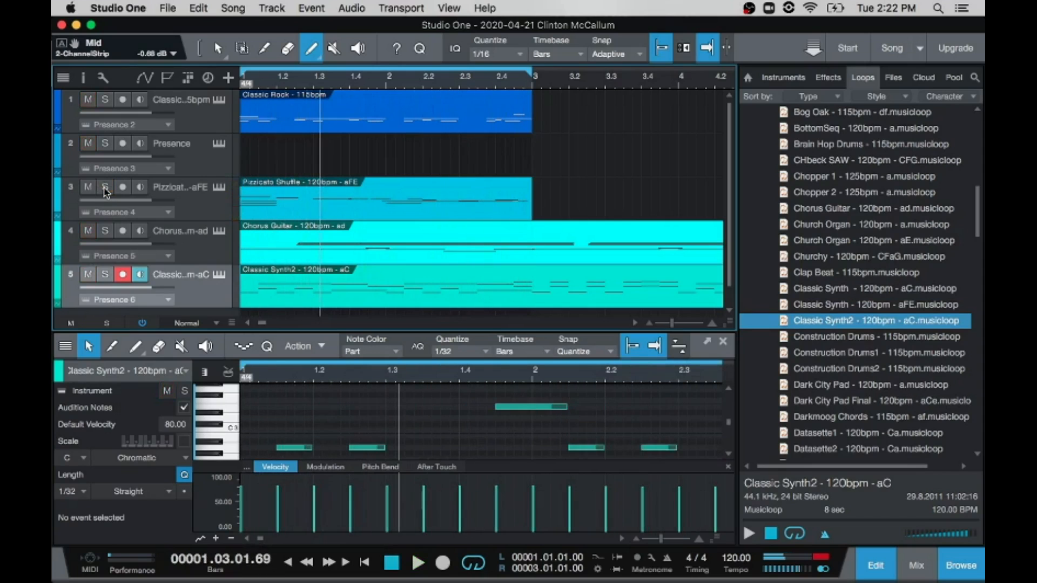
Step: Solo the Chorus Guitar track, play it back, and turn its solo off again
left_click(105, 231)
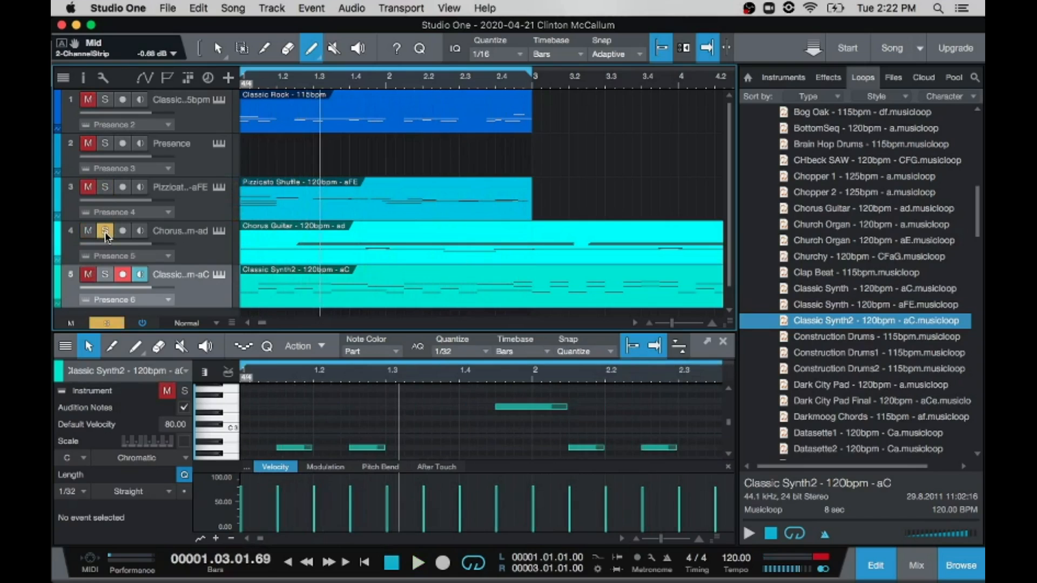
key("space")
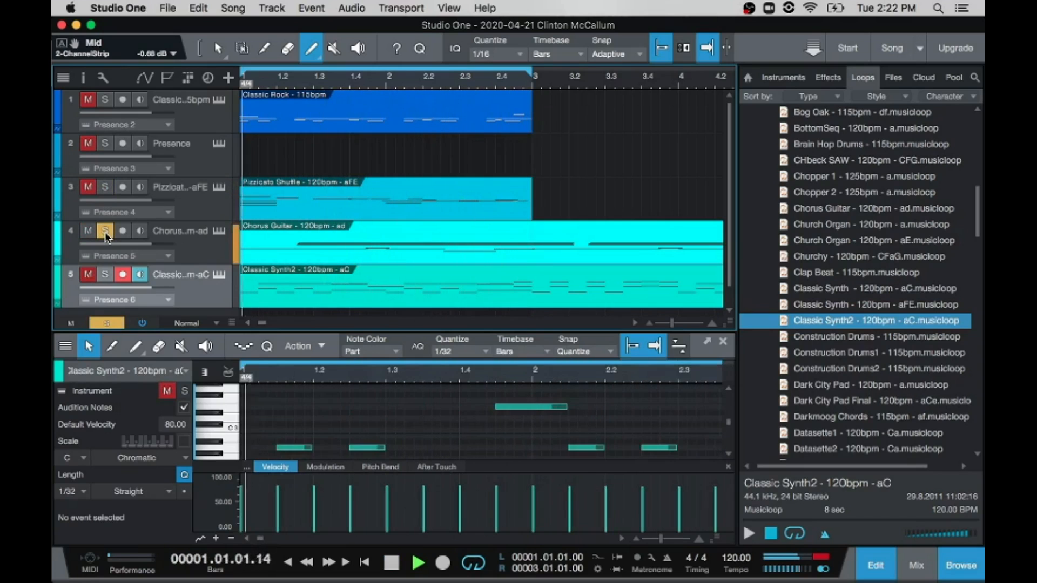
key("space")
left_click(105, 232)
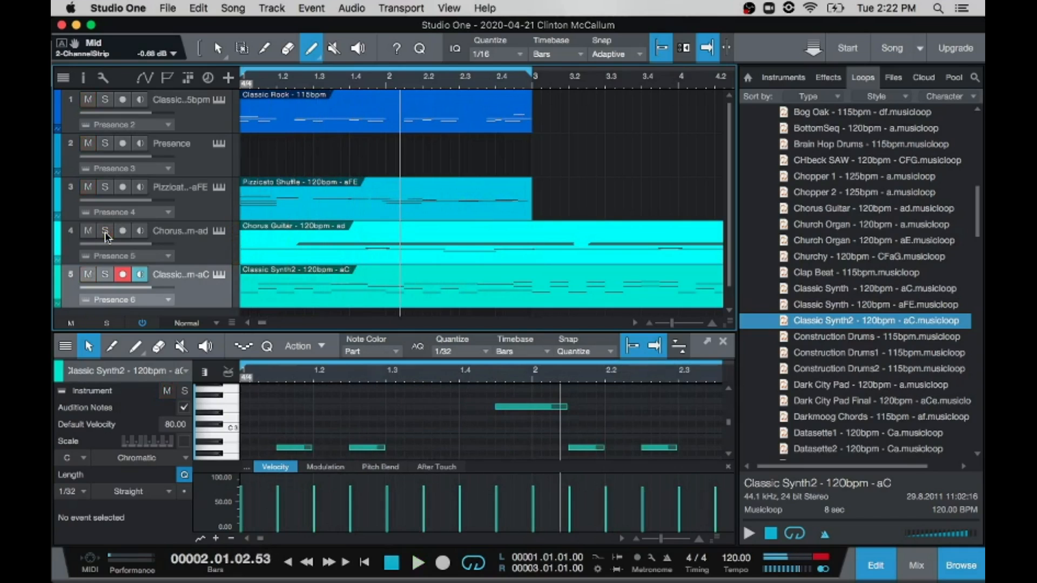
Step: Audition the Classic Synth2 track in solo, turn the solo off, and play the full arrangement
left_click(100, 274)
key("space")
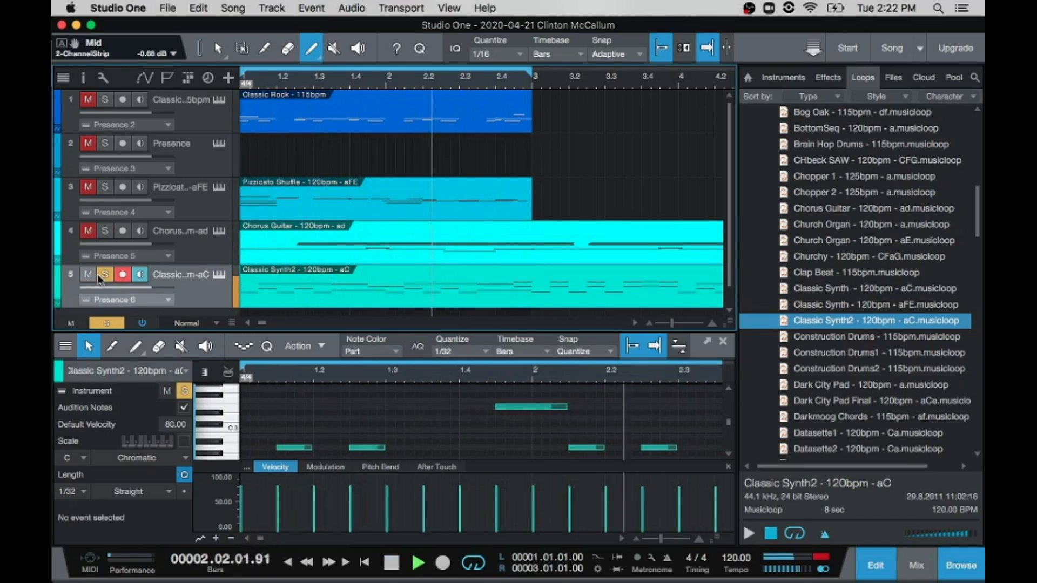
key("space")
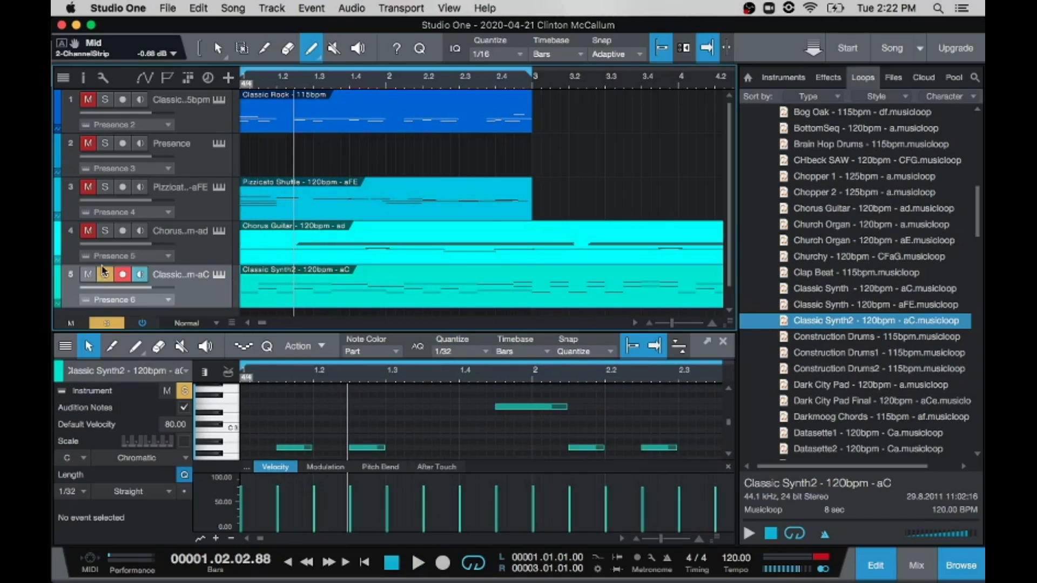
left_click(105, 276)
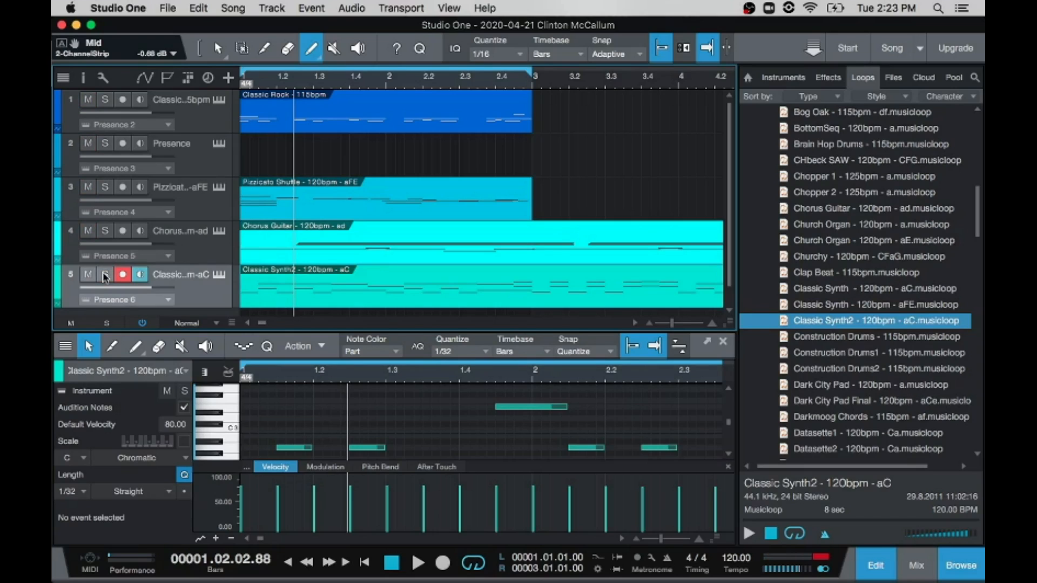
key("space")
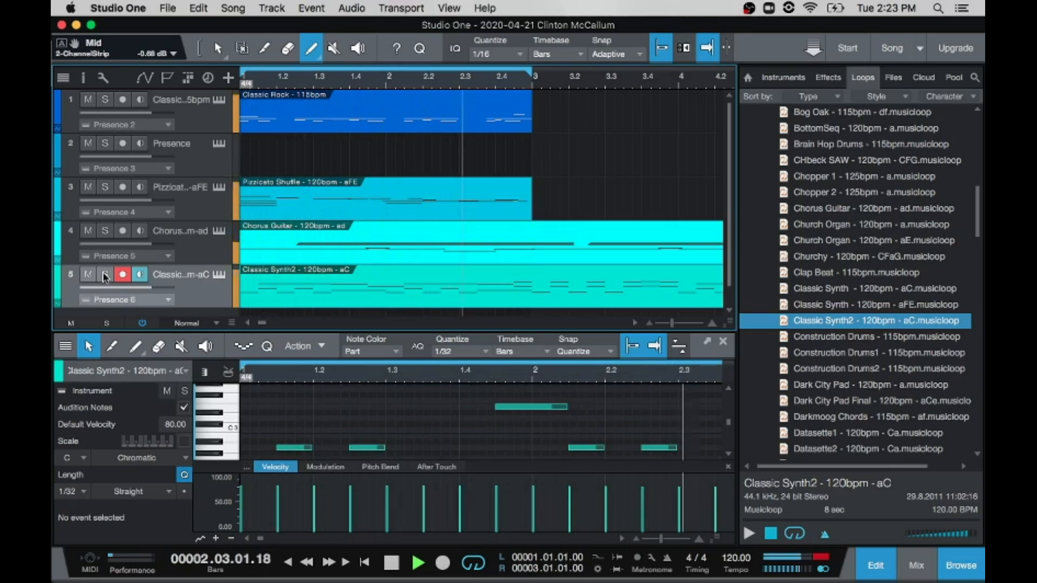
key("space")
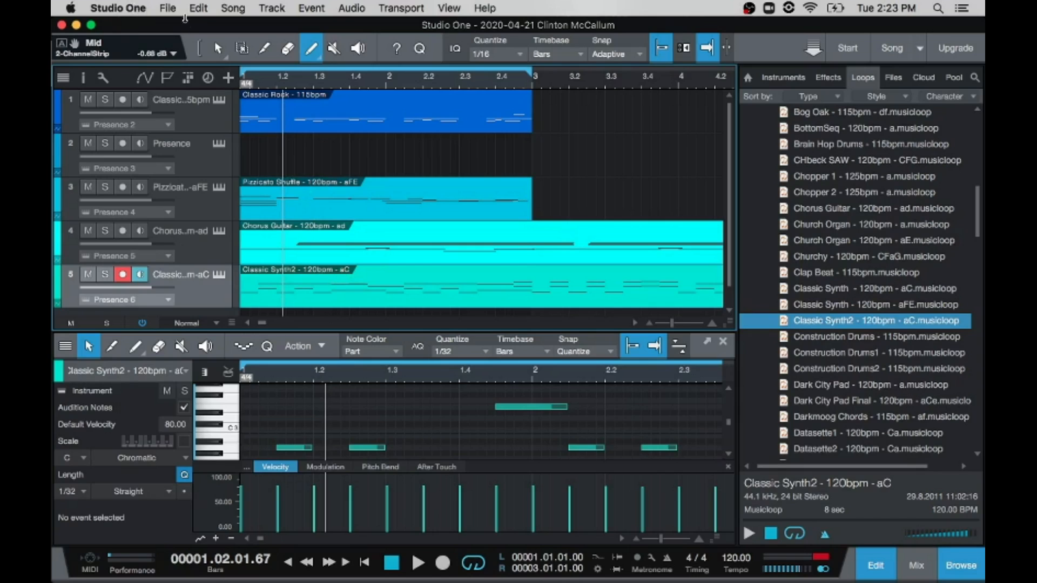
Step: Enlarge the note editor and use the Arrow tool to move the Classic Synth2 notes in bars 1 and 2 up one octave, with playback
left_click(217, 50)
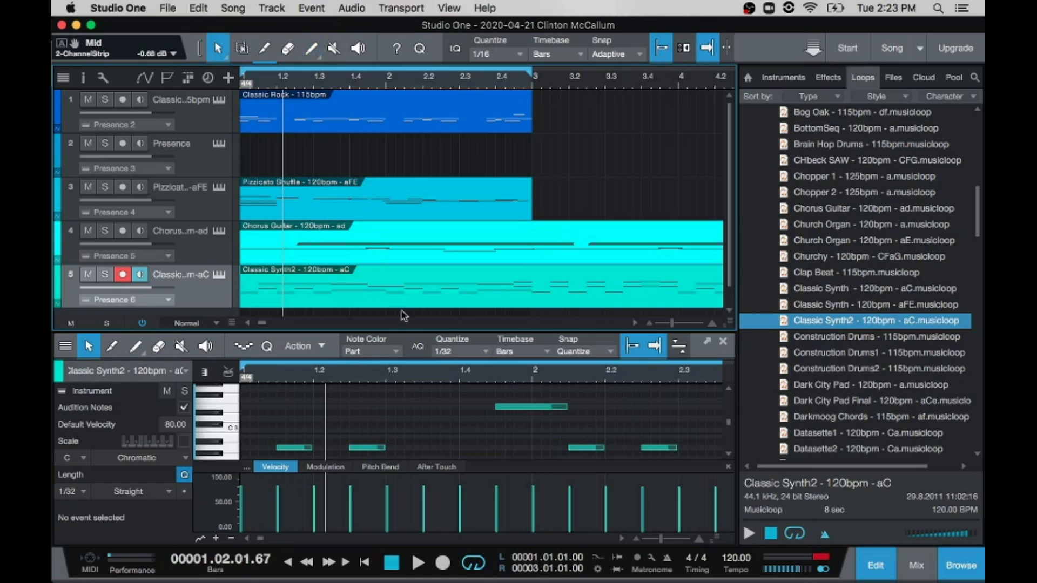
left_click_drag(393, 330, 467, 117)
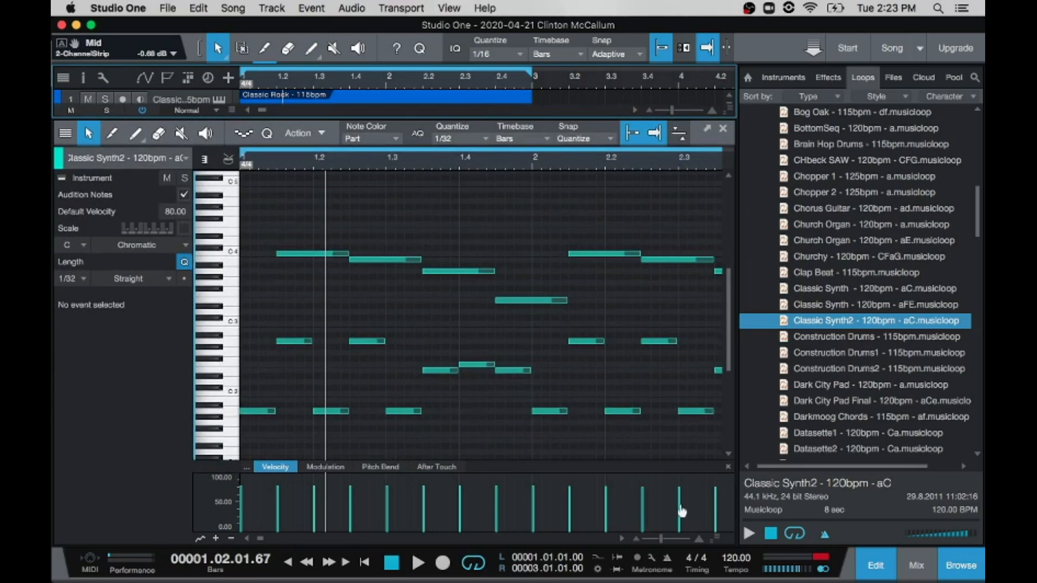
left_click_drag(660, 539, 658, 539)
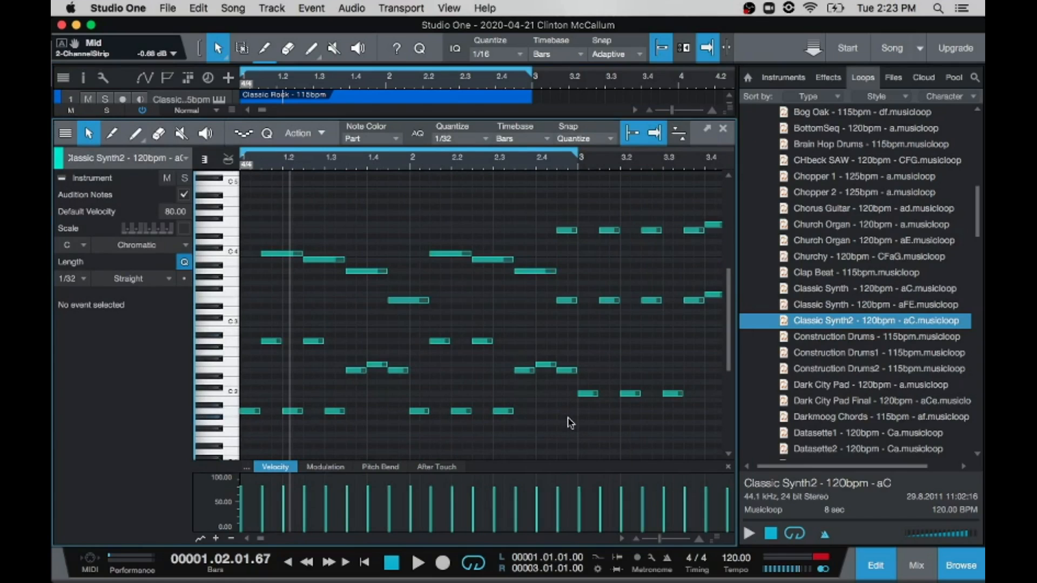
left_click_drag(570, 423, 232, 156)
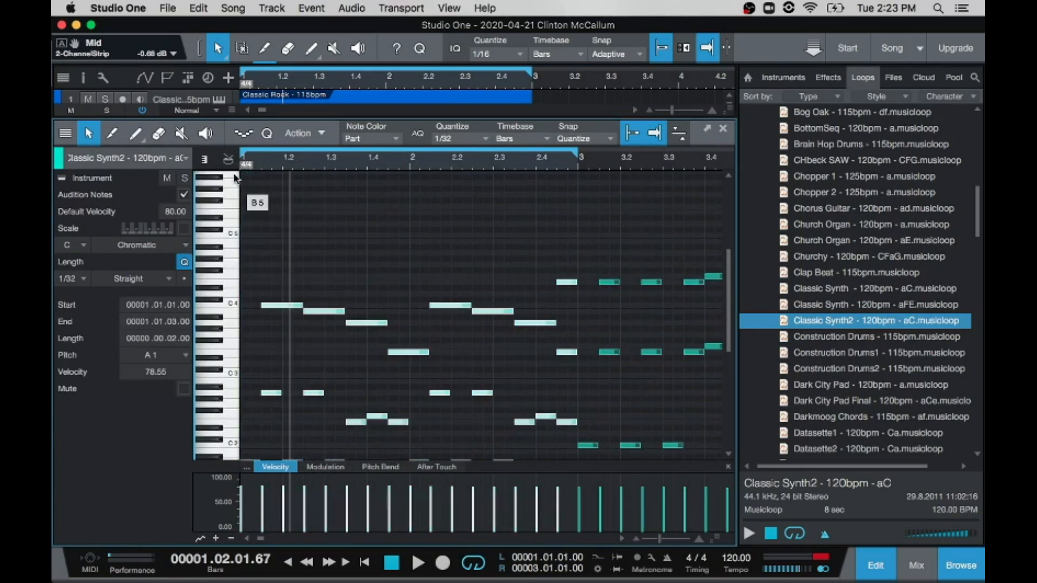
scroll(413, 265, "down", 5)
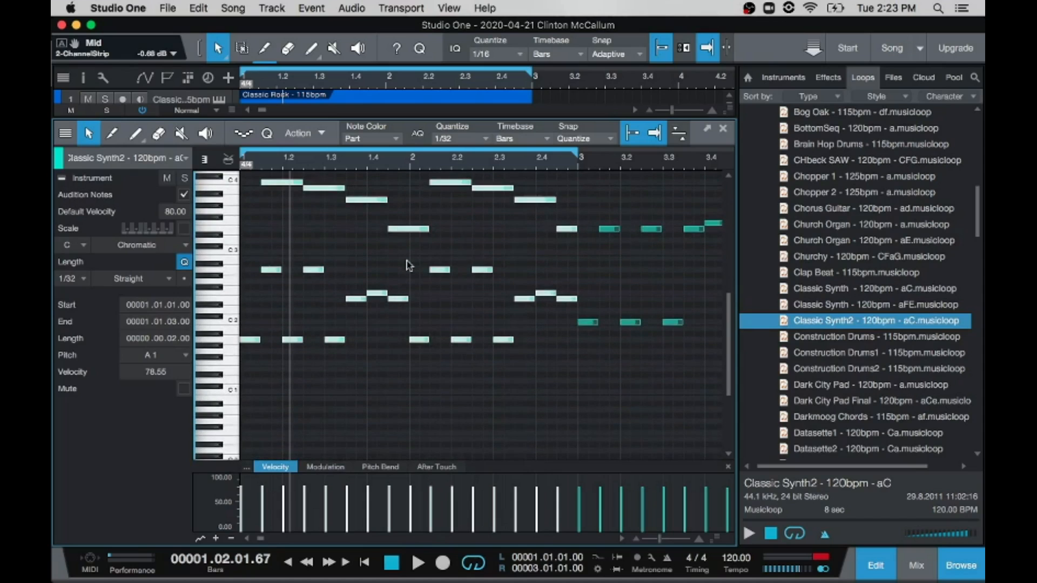
scroll(408, 265, "up", 3)
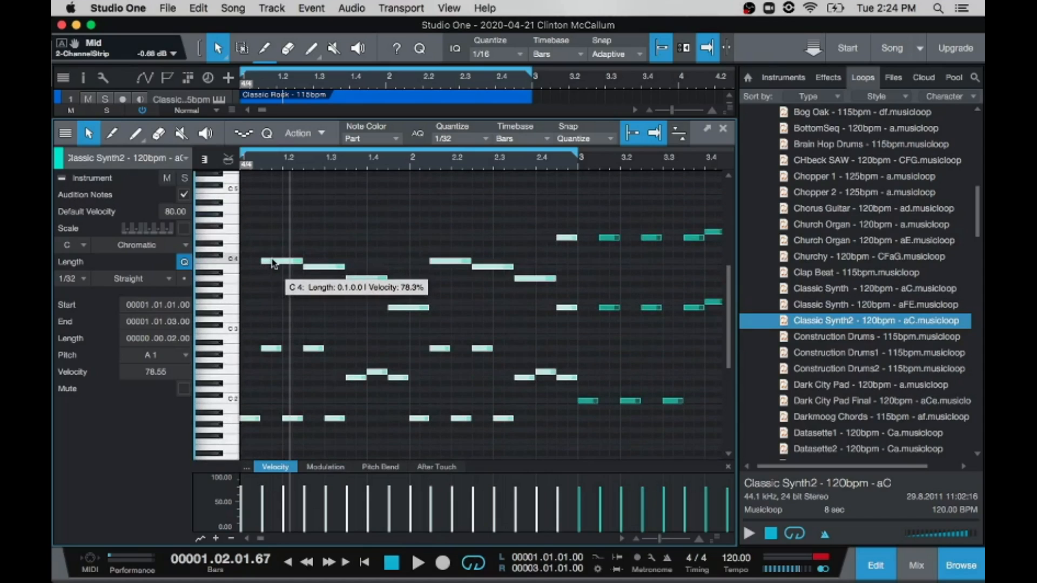
left_click_drag(275, 262, 274, 195)
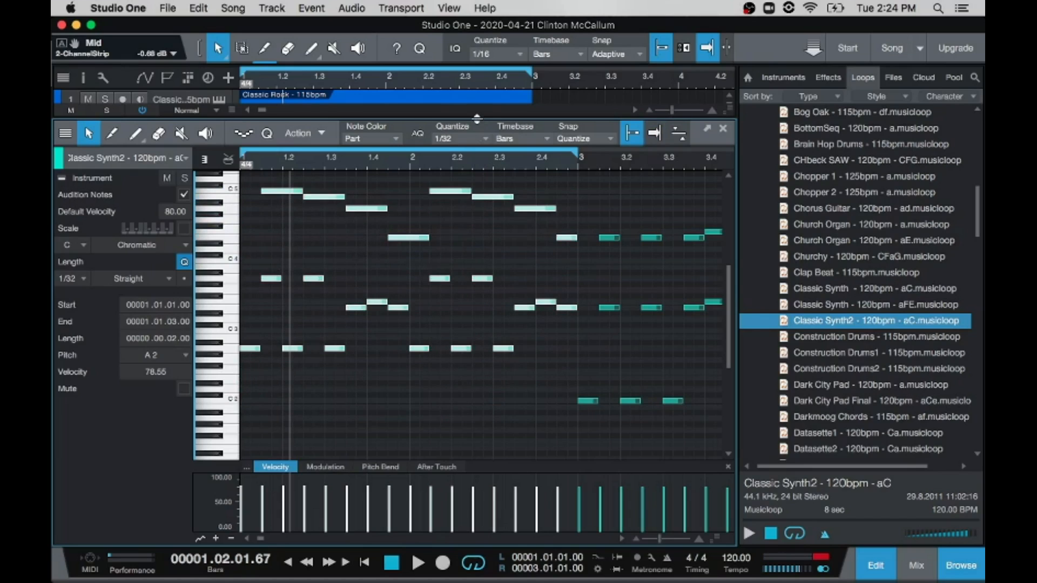
key("space")
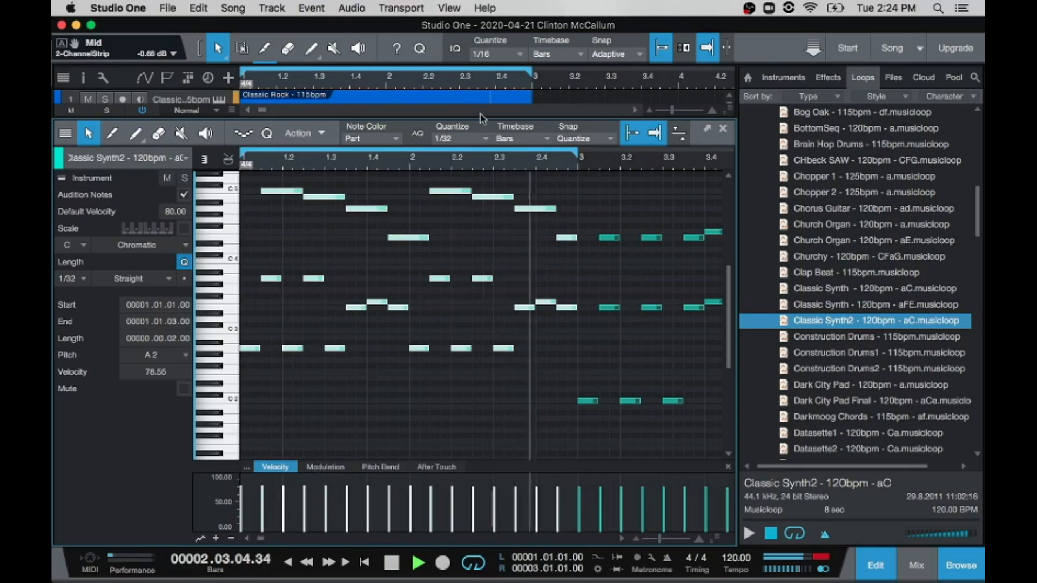
Step: Move the selected Classic Synth2 notes in bars 1 and 2 up another octave to start on A3, and play back the change
key("space")
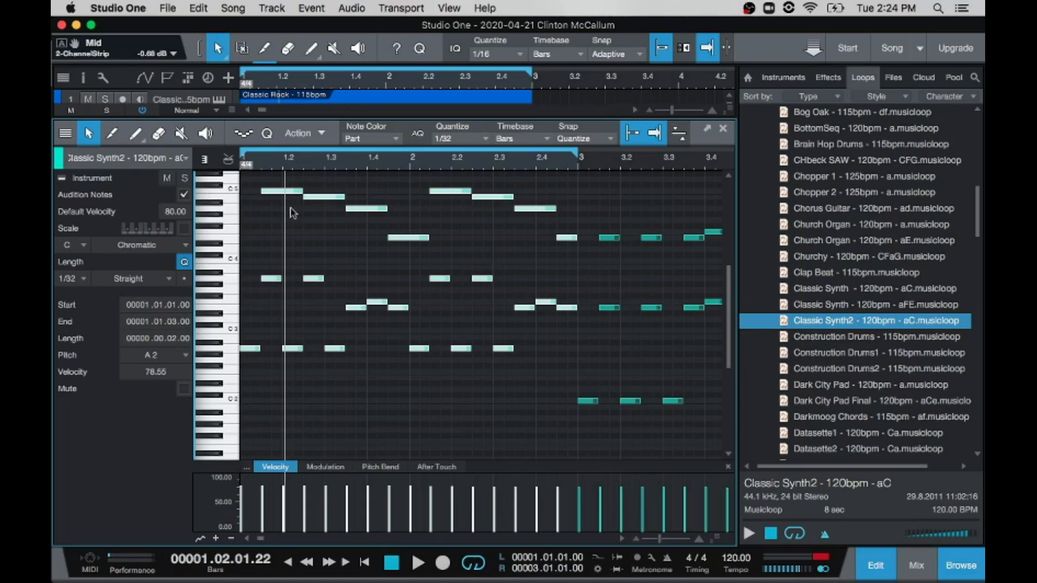
scroll(294, 221, "up", 5)
scroll(311, 244, "up", 1)
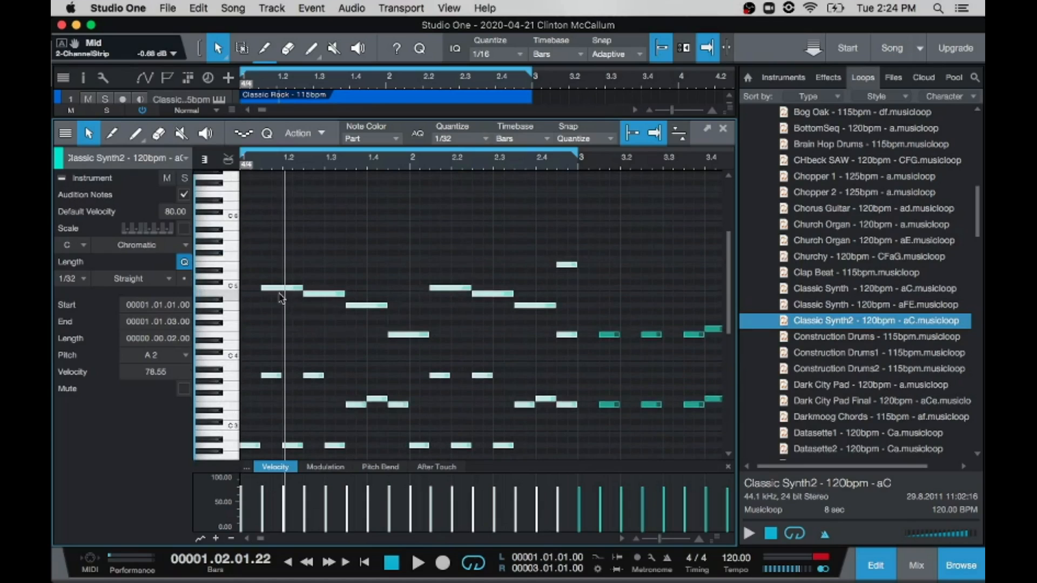
left_click_drag(272, 293, 276, 217)
key("space")
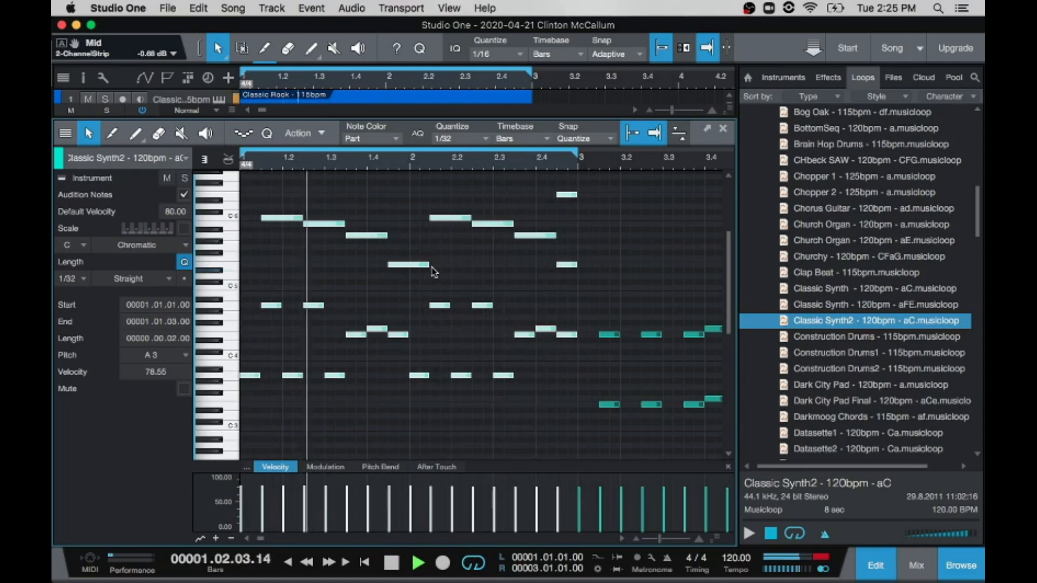
key("space")
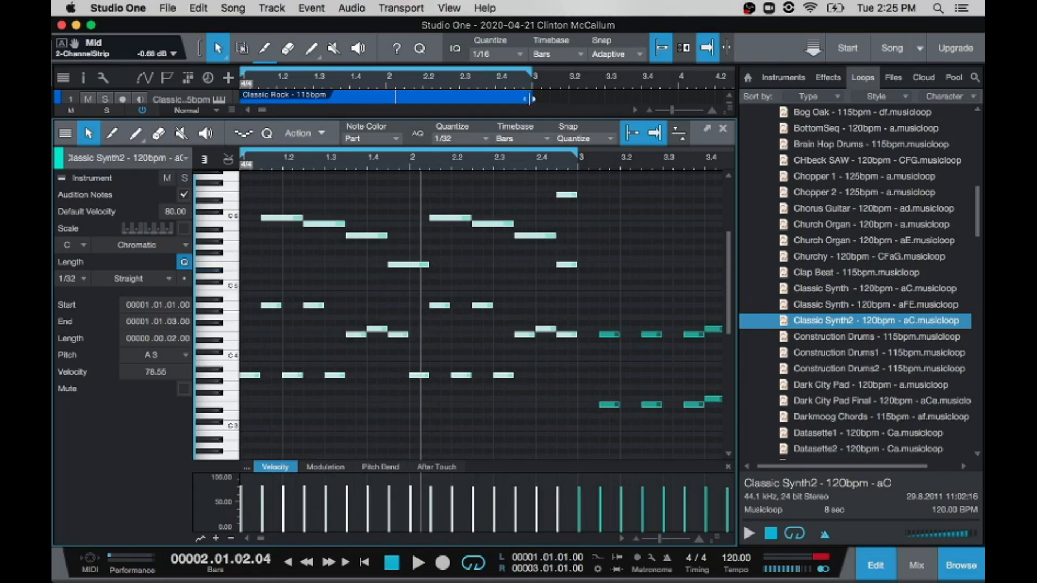
Step: Audition the C5 and C4 keys on the note editor's piano keyboard
left_click(234, 290)
left_click(234, 354)
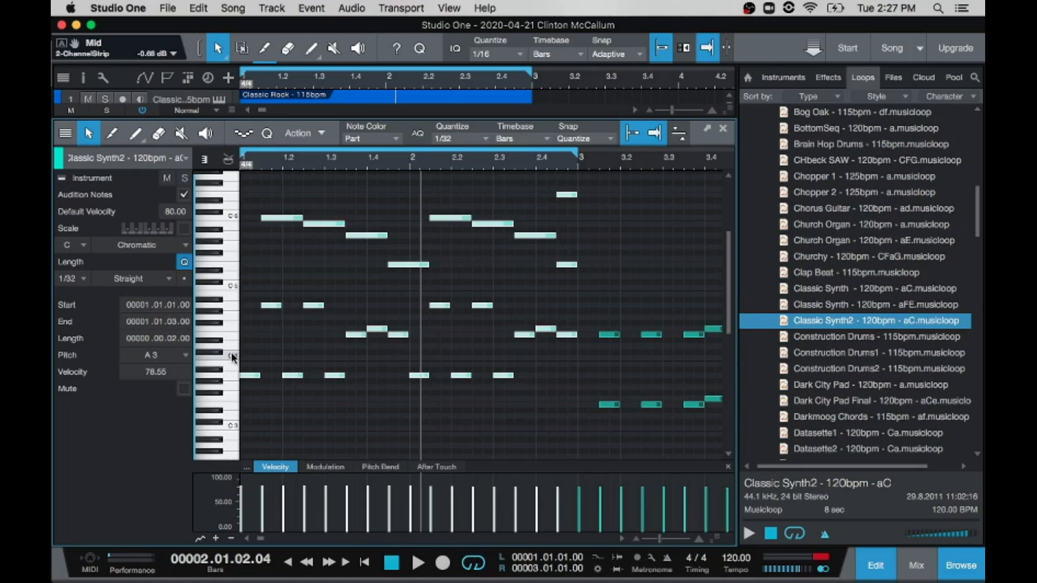
Step: Switch to OBS and bring its main window to the front
mouse_move(53, 395)
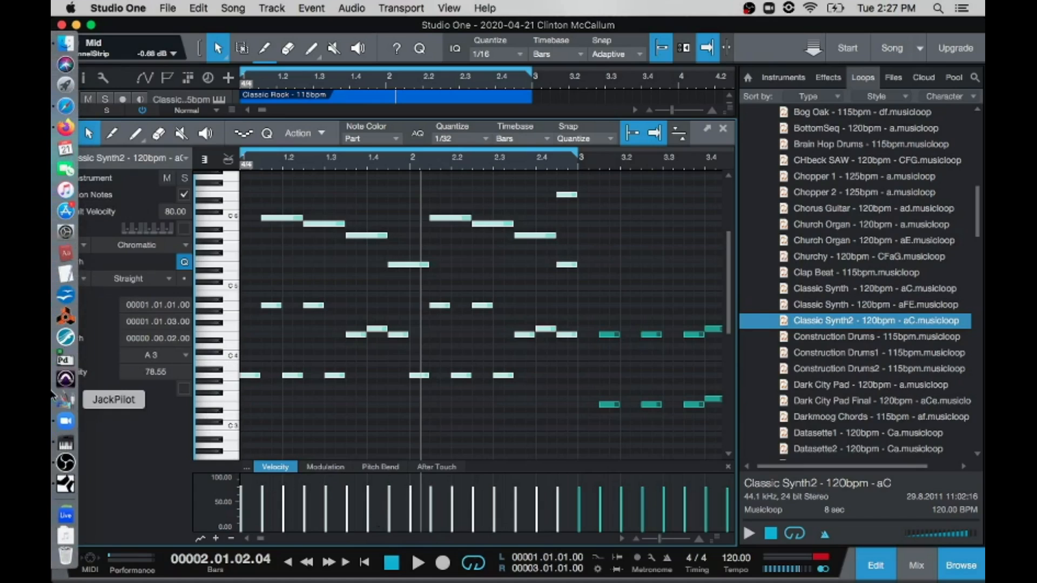
left_click(66, 464)
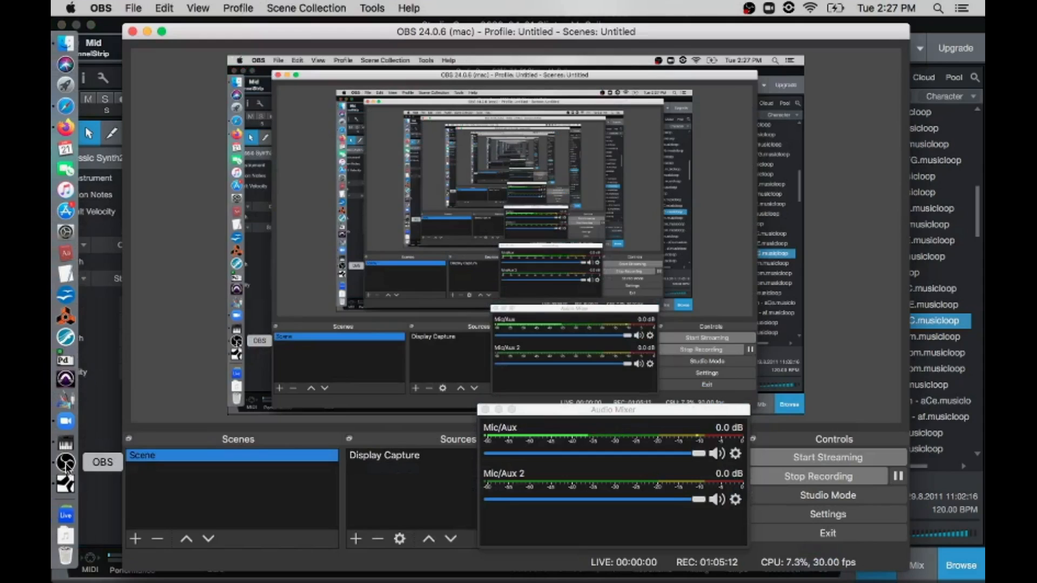